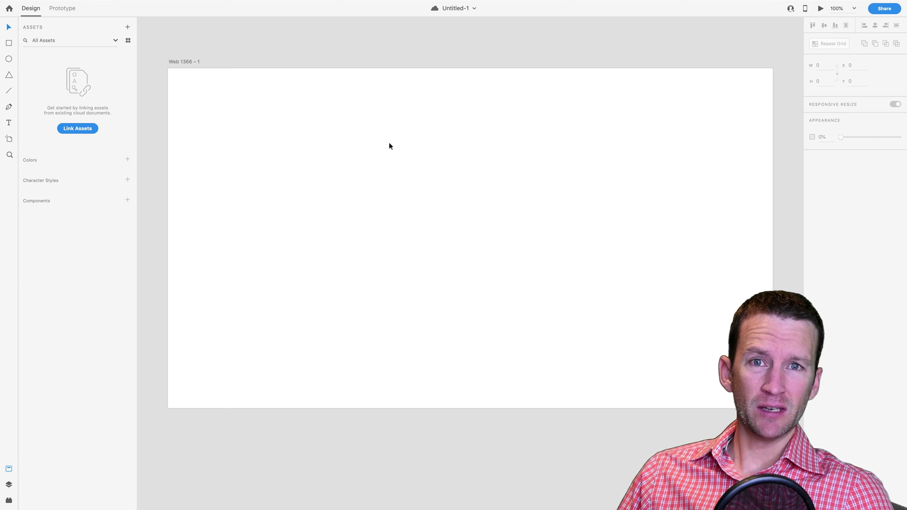
Create a new document from the Web 1366 preset after trying a 120 × 120 custom size.
{"action": "left_click", "coordinate": [47, 5]}
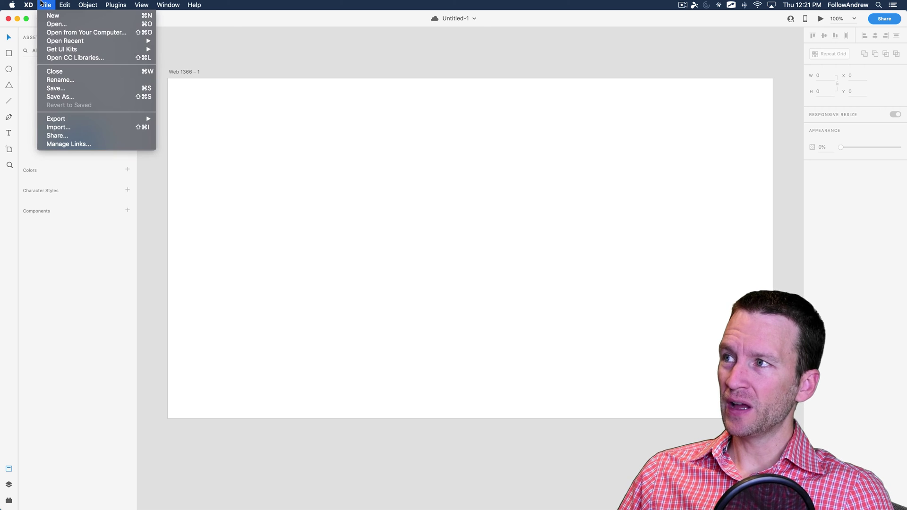
{"action": "left_click", "coordinate": [52, 16]}
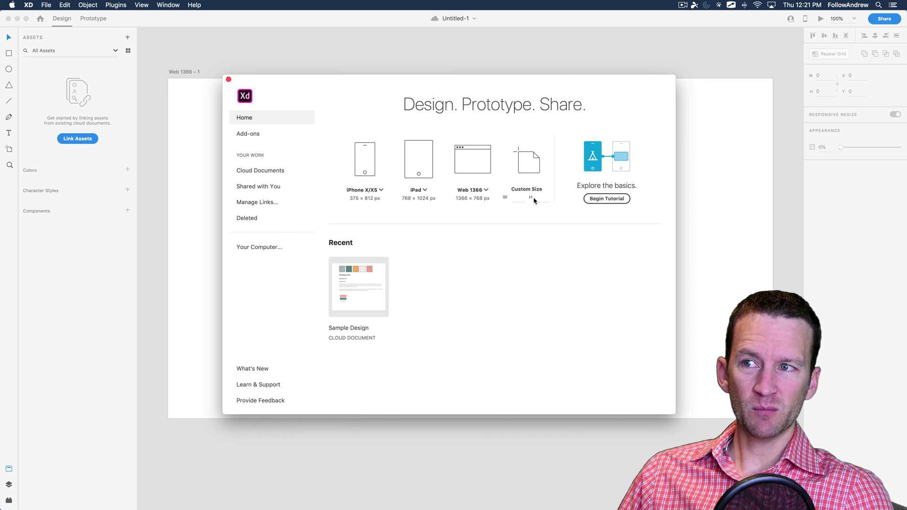
{"action": "left_click", "coordinate": [520, 199]}
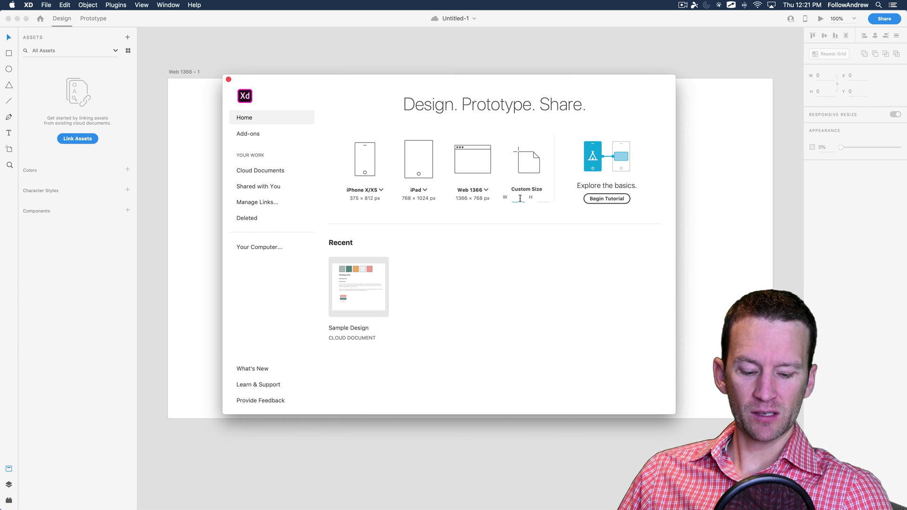
{"action": "type", "text": "120"}
{"action": "key", "text": "Tab"}
{"action": "type", "text": "12"}
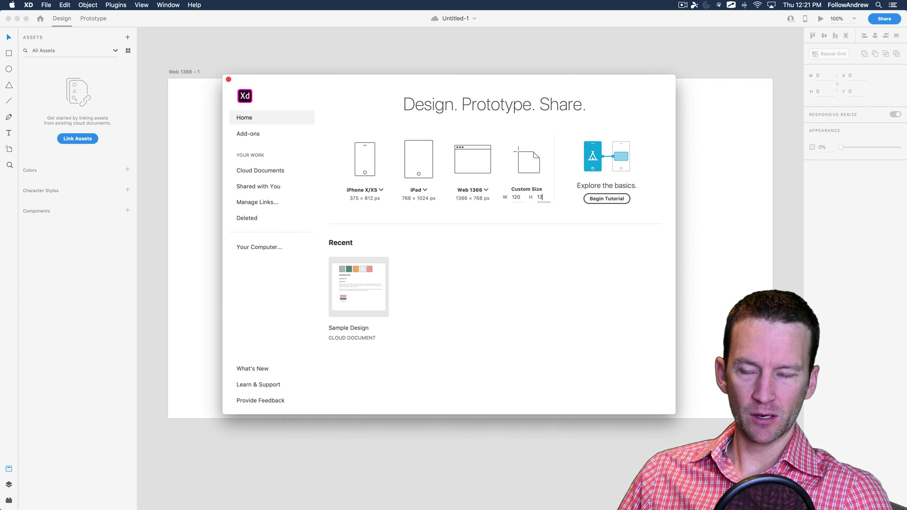
{"action": "type", "text": "0"}
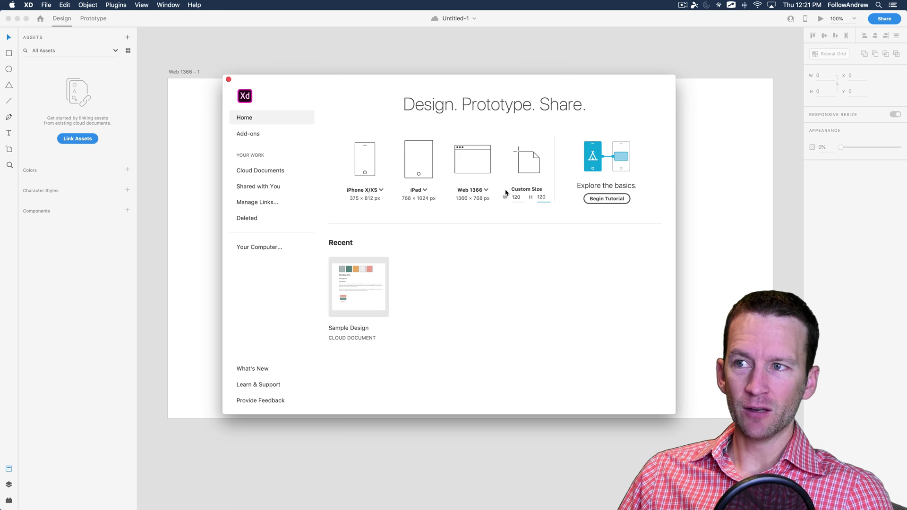
{"action": "left_click", "coordinate": [478, 190]}
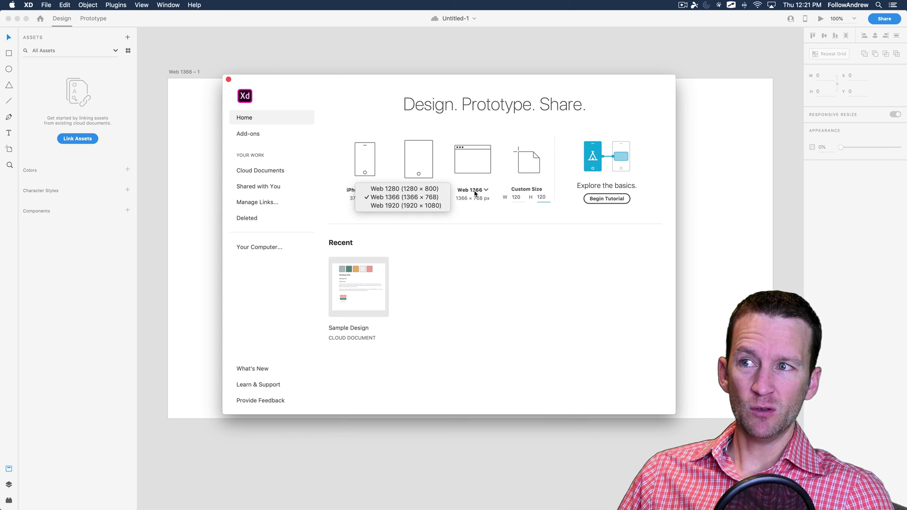
{"action": "left_click", "coordinate": [395, 198]}
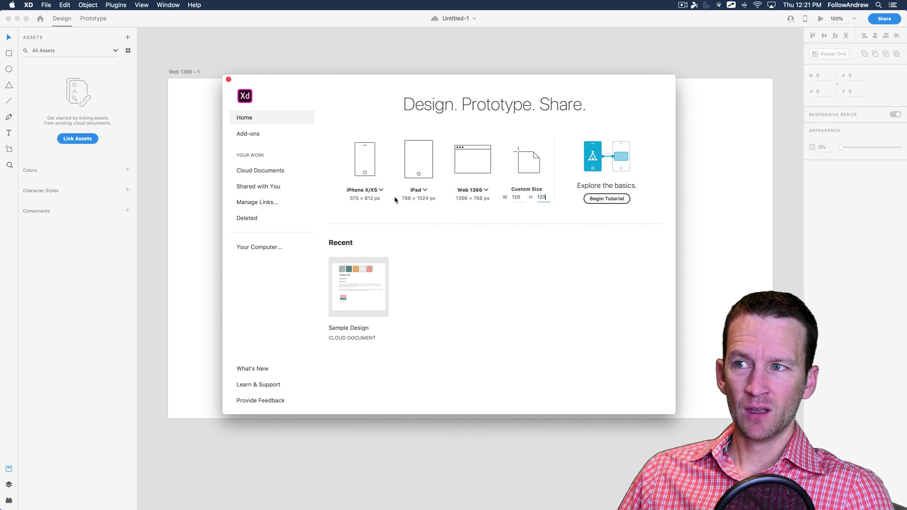
{"action": "left_click", "coordinate": [474, 167]}
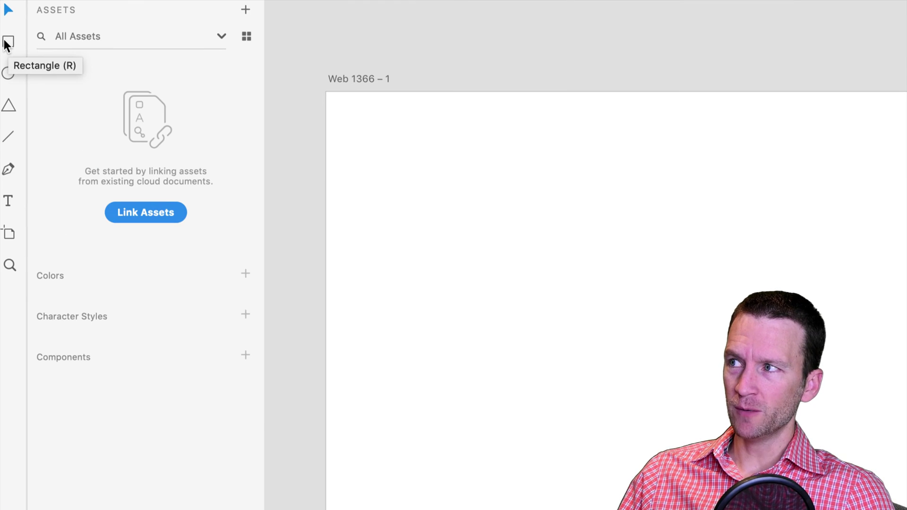
Draw a square near the artboard's top-left corner and give it a red fill.
{"action": "left_click", "coordinate": [9, 44]}
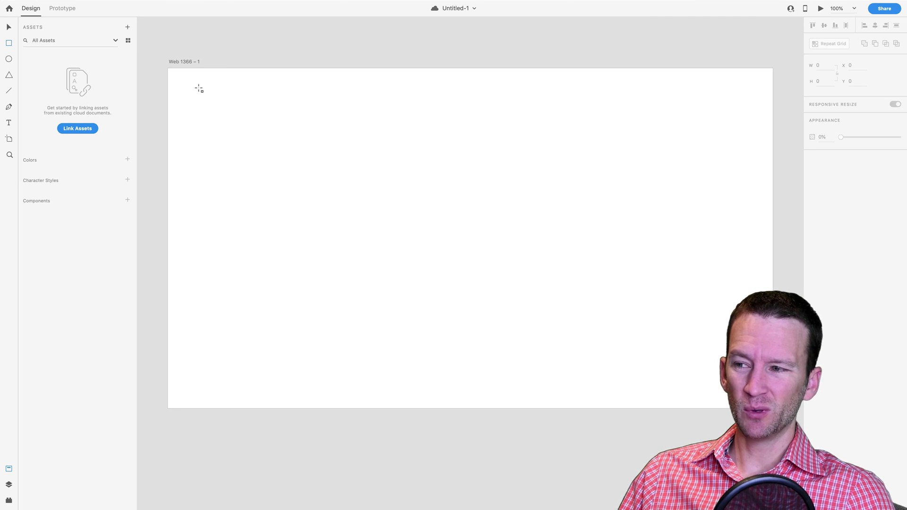
{"action": "left_click_drag", "start_coordinate": [200, 89], "coordinate": [251, 141]}
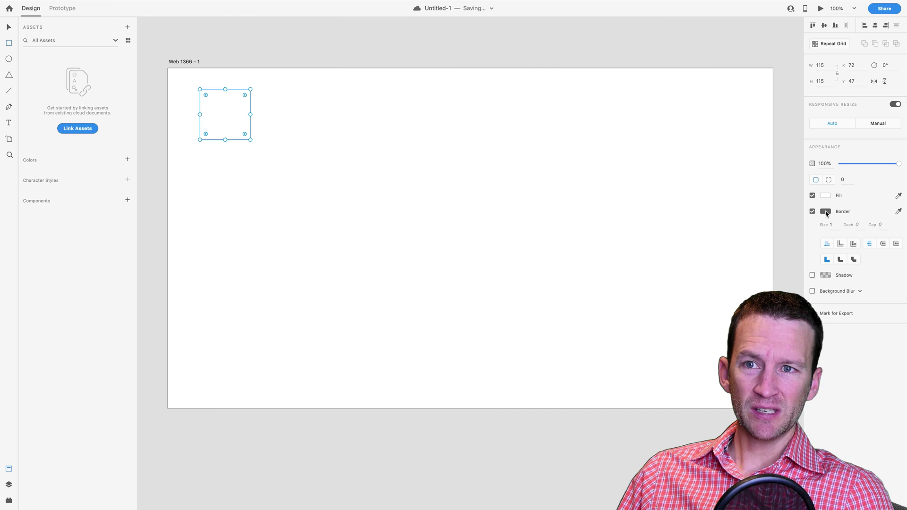
{"action": "left_click", "coordinate": [826, 212]}
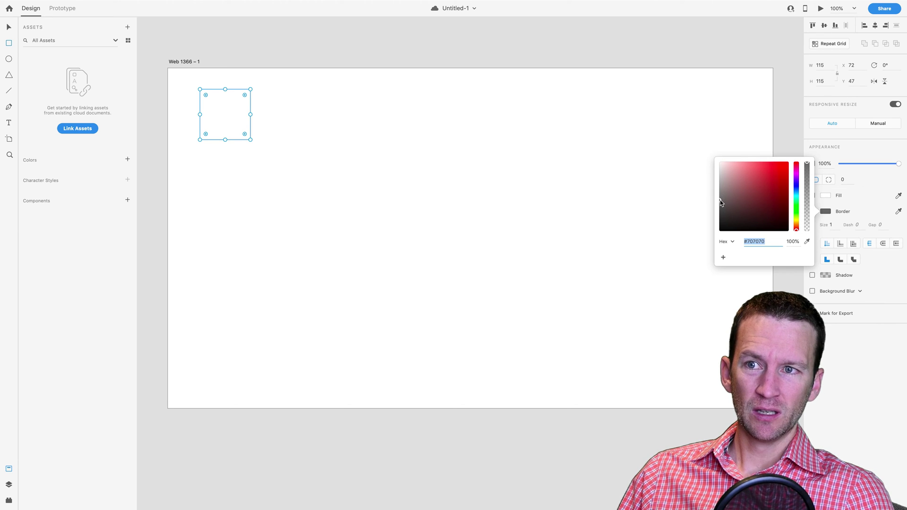
{"action": "left_click", "coordinate": [861, 210]}
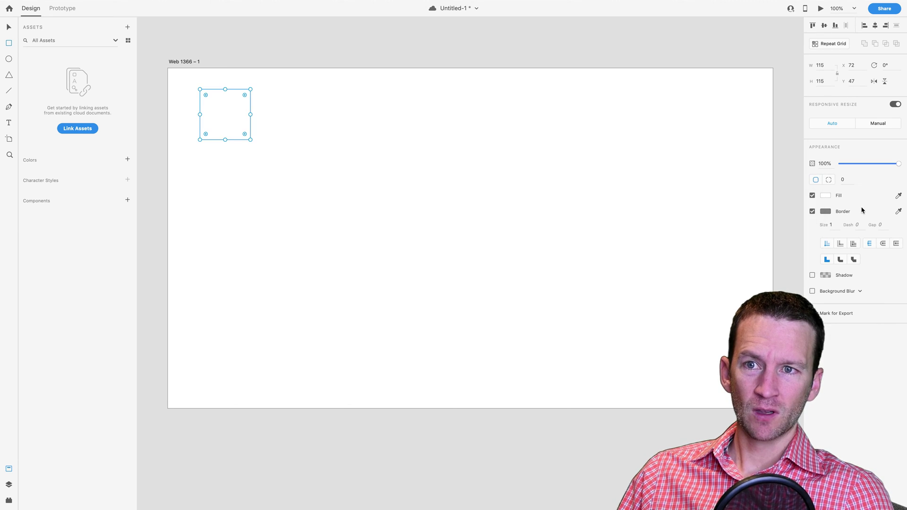
{"action": "left_click", "coordinate": [825, 197]}
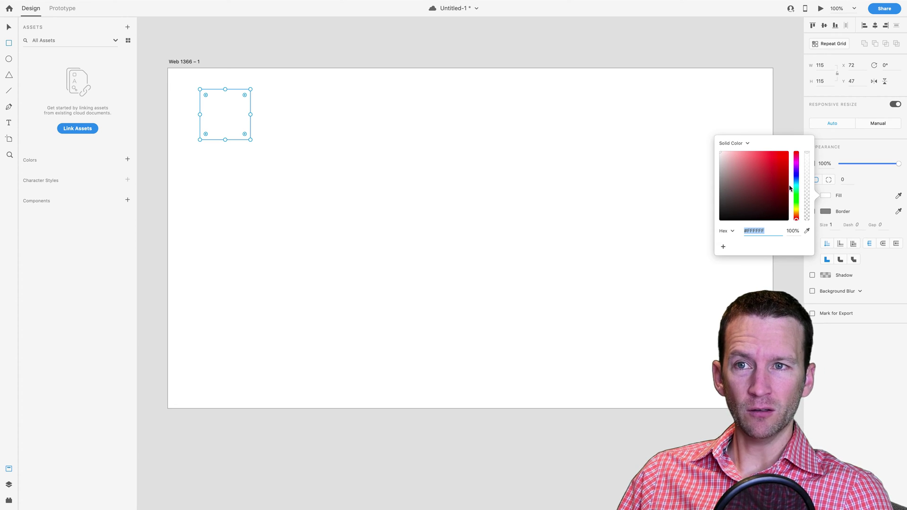
{"action": "left_click", "coordinate": [786, 155]}
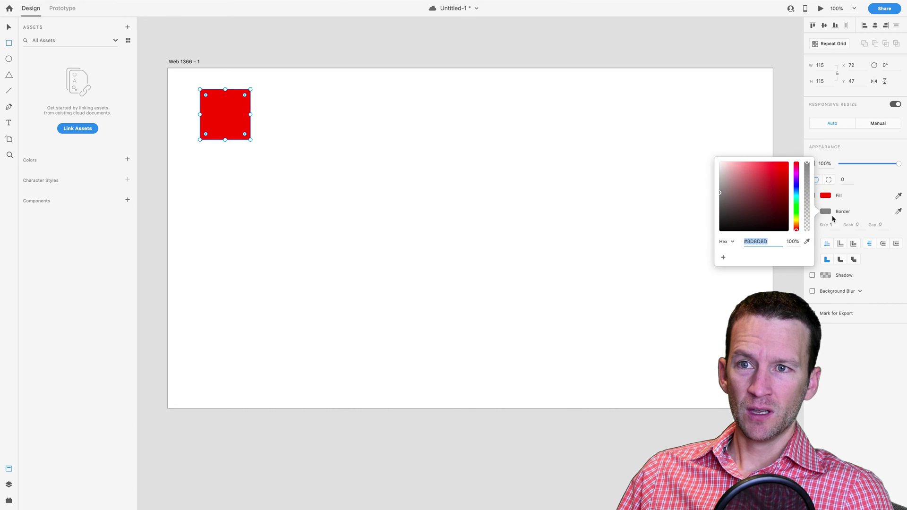
{"action": "left_click", "coordinate": [848, 214]}
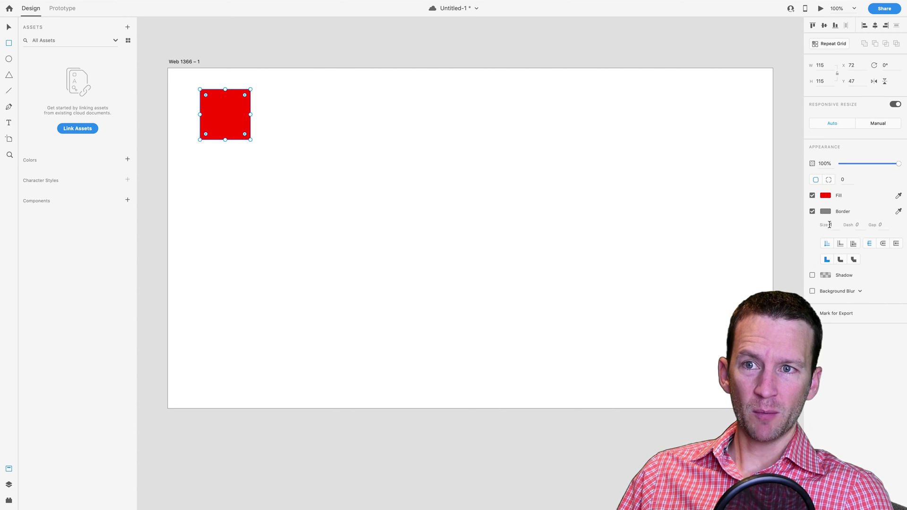
Set the square's border size to 5, then deselect it.
{"action": "left_click", "coordinate": [828, 224]}
{"action": "type", "text": "5"}
{"action": "key", "text": "Return"}
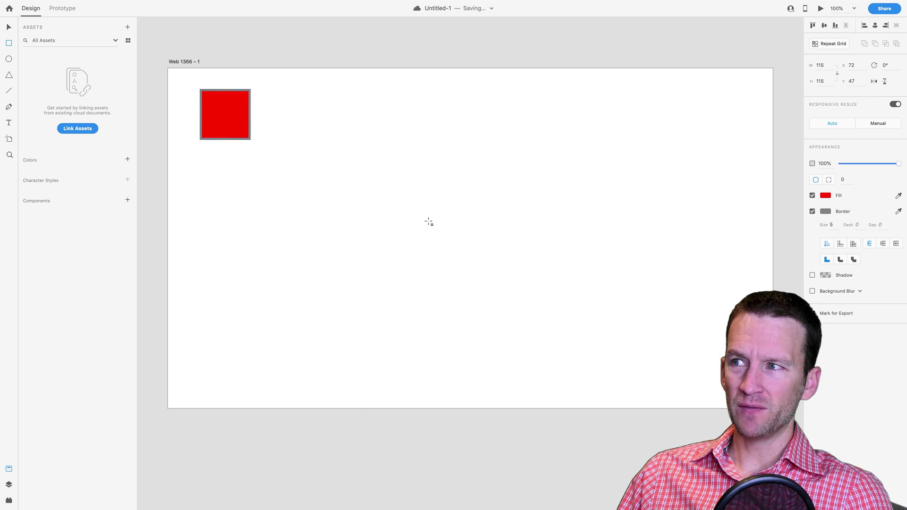
{"action": "left_click", "coordinate": [8, 28]}
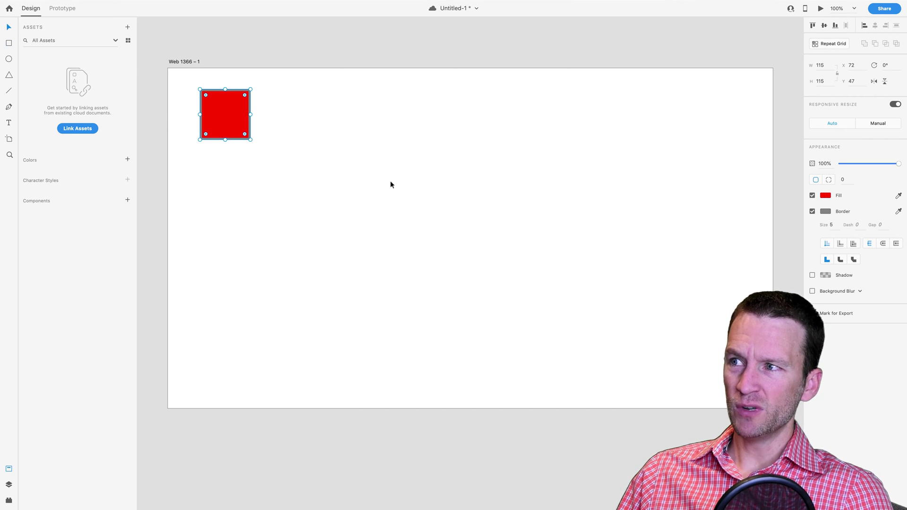
{"action": "left_click", "coordinate": [390, 184]}
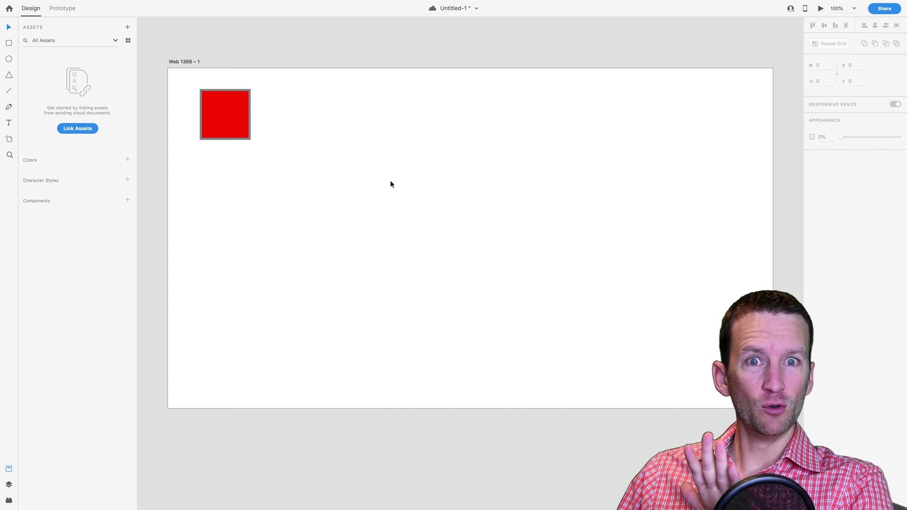
Save, then Alt-drag the red square rightward into a row of five evenly spaced copies.
{"action": "key", "text": "ctrl+s"}
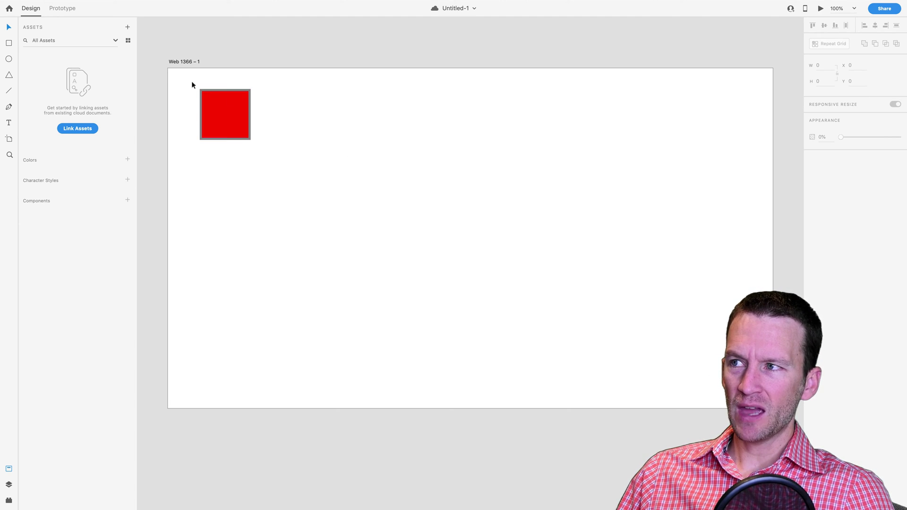
{"action": "left_click_drag", "start_coordinate": [191, 83], "coordinate": [276, 151]}
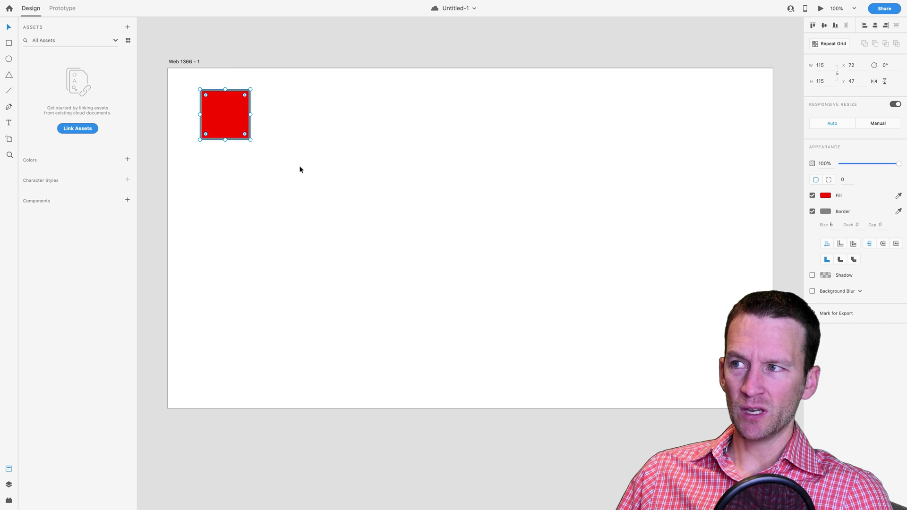
{"action": "key", "text": "alt"}
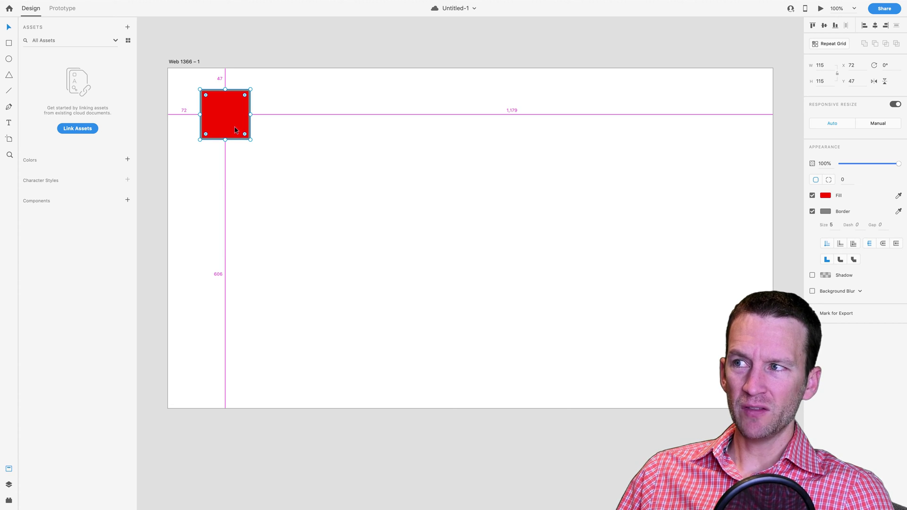
{"action": "left_click_drag", "start_coordinate": [235, 130], "coordinate": [490, 125]}
{"action": "left_click", "coordinate": [548, 256]}
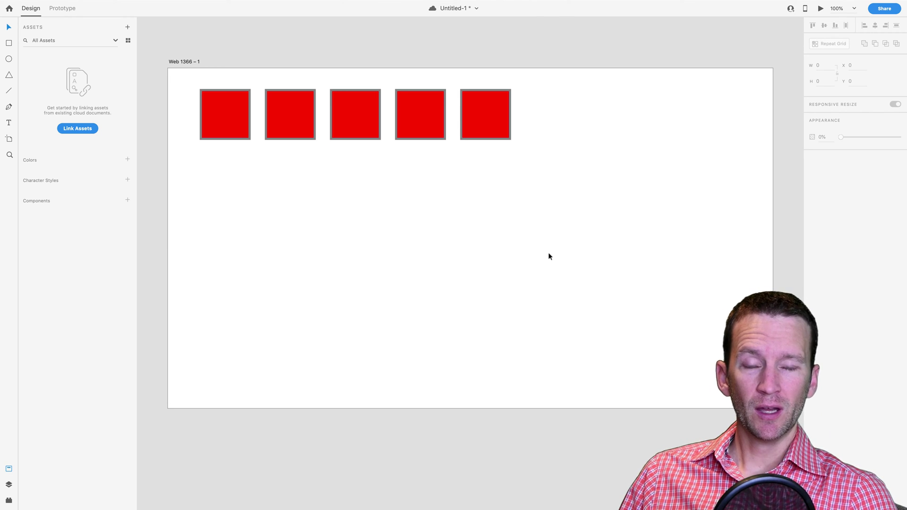
Save the five-square document with Cmd+S.
{"action": "key", "text": "super+s"}
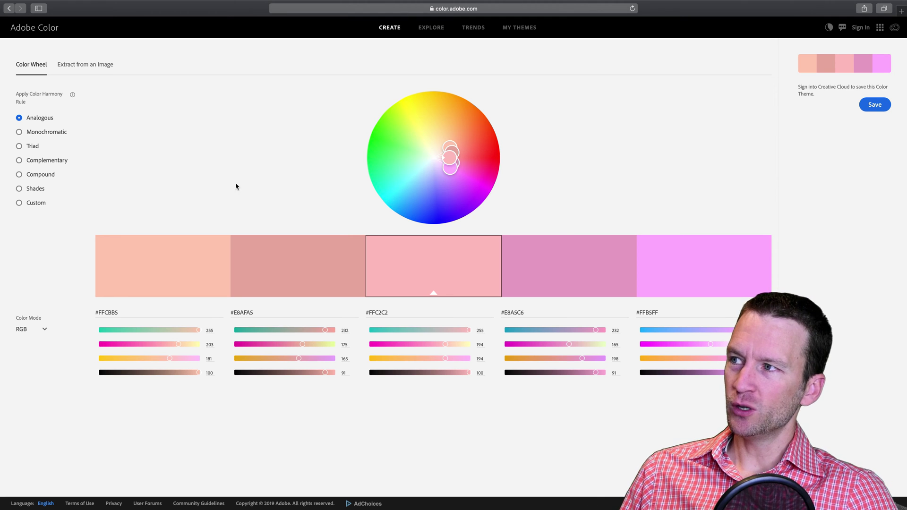
Try Triad, Complementary, Shades and Analogous, settle on Monochromatic, and drag toward brighter pinks.
{"action": "left_click", "coordinate": [18, 133]}
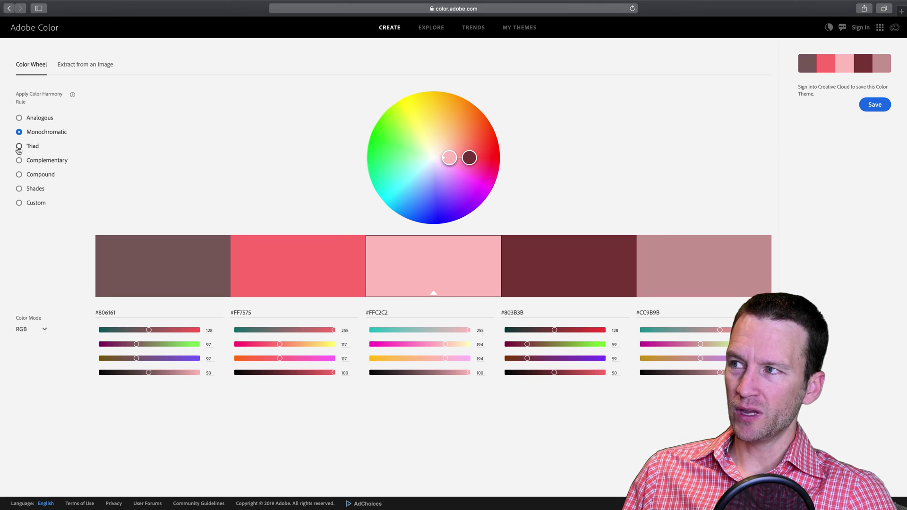
{"action": "left_click", "coordinate": [19, 148]}
{"action": "left_click", "coordinate": [19, 161]}
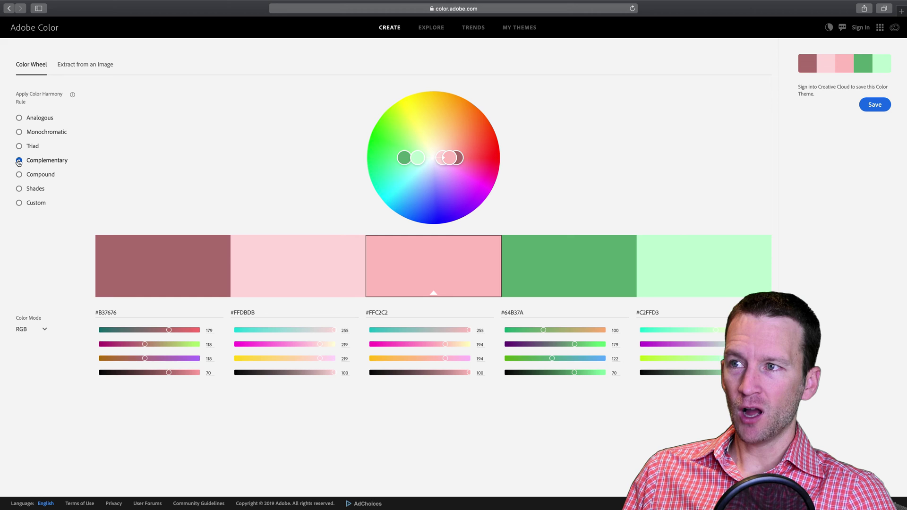
{"action": "left_click", "coordinate": [19, 188]}
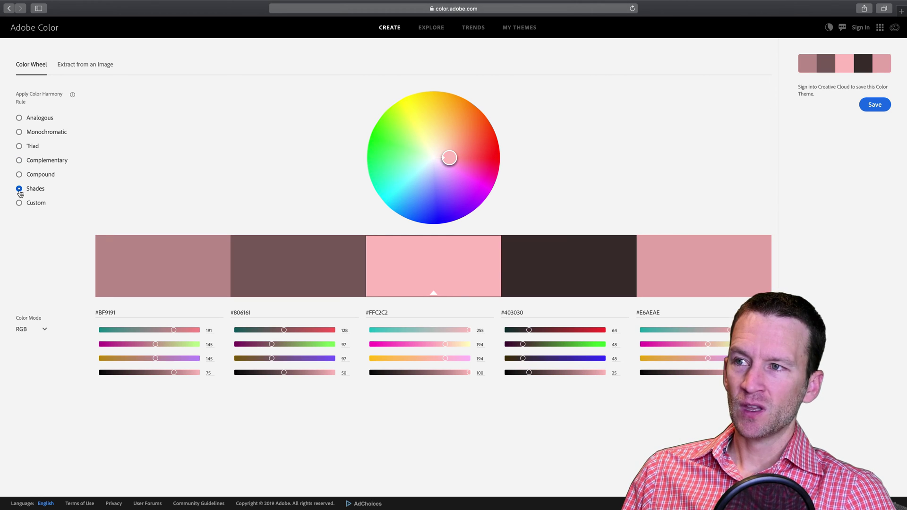
{"action": "left_click", "coordinate": [19, 118]}
{"action": "left_click", "coordinate": [19, 132]}
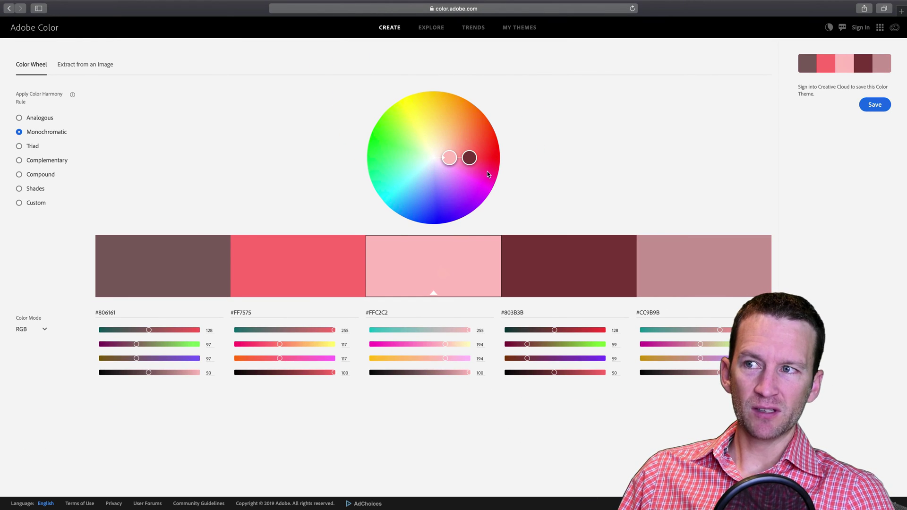
{"action": "mouse_move", "coordinate": [470, 156]}
{"action": "left_mouse_down"}
{"action": "mouse_move", "coordinate": [460, 136]}
{"action": "mouse_move", "coordinate": [473, 158]}
{"action": "mouse_move", "coordinate": [502, 168]}
{"action": "mouse_move", "coordinate": [491, 171]}
{"action": "left_mouse_up"}
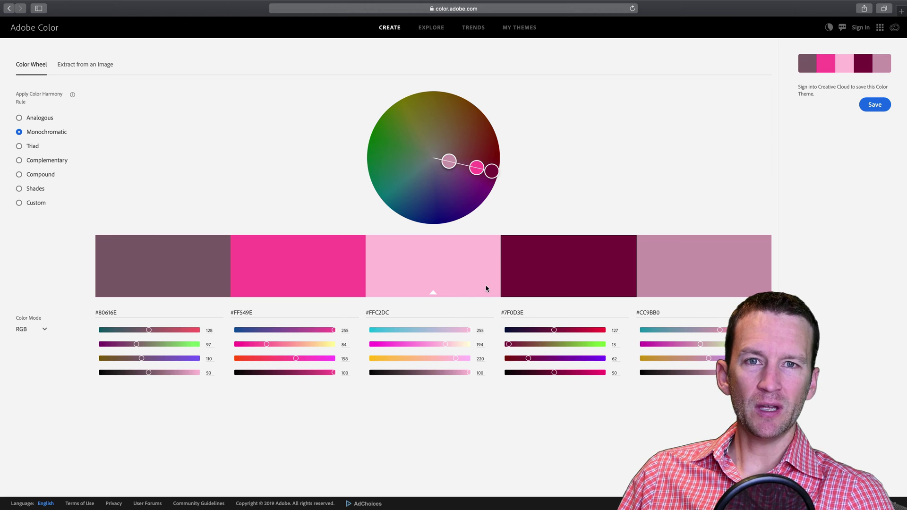
Extract a colour theme by dropping the monarch butterfly photo into Extract from an Image.
{"action": "left_click", "coordinate": [84, 67]}
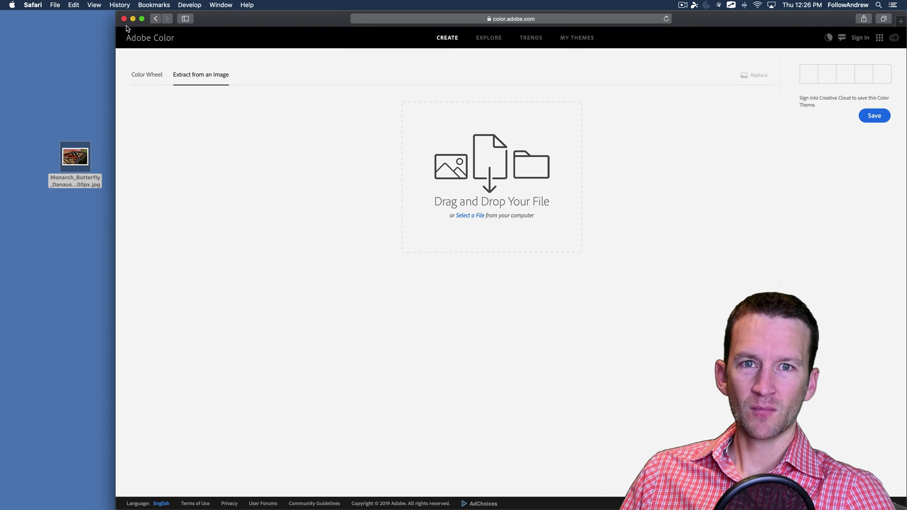
{"action": "left_click", "coordinate": [62, 186]}
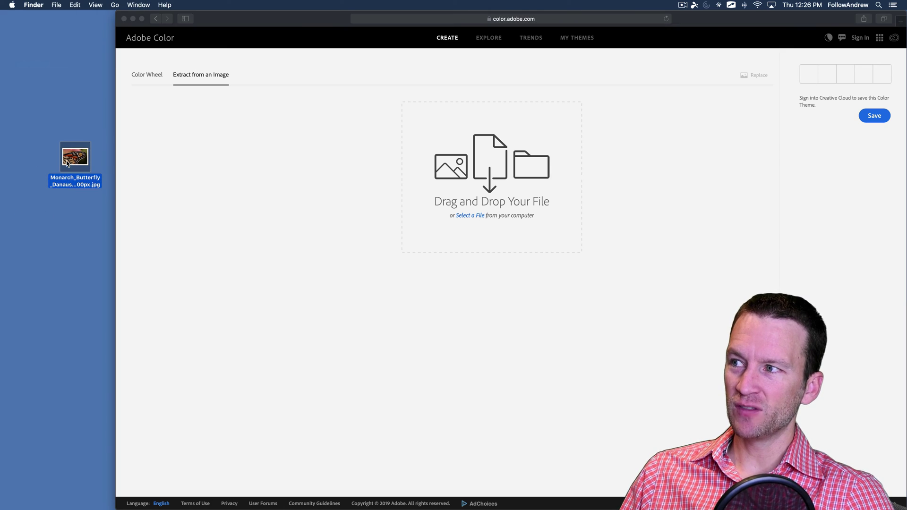
{"action": "key", "text": "space"}
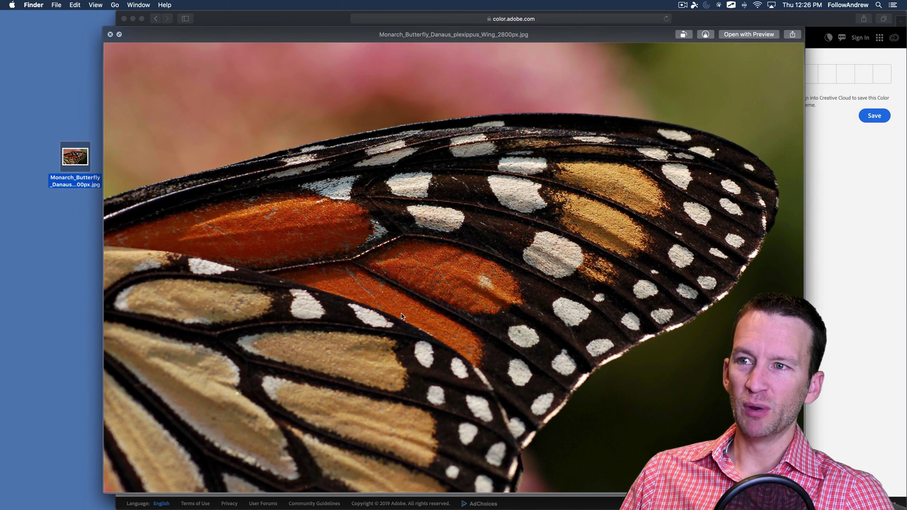
{"action": "key", "text": "space"}
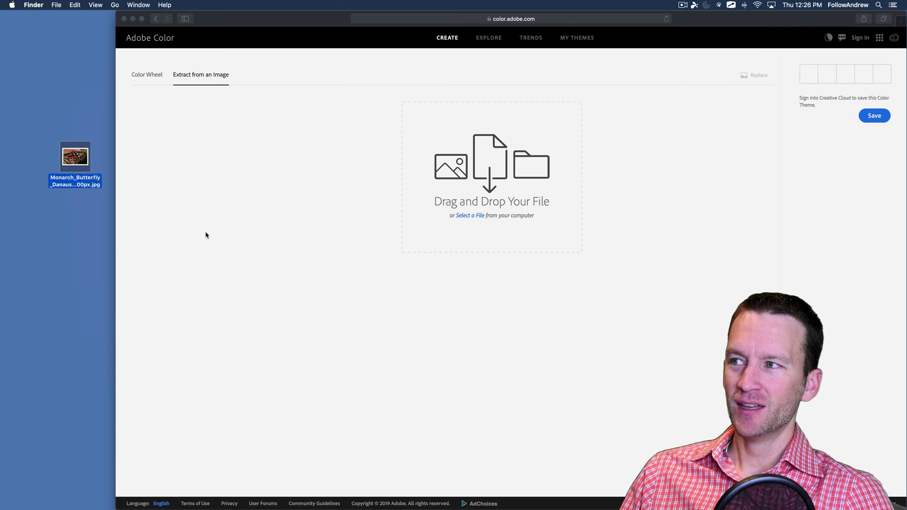
{"action": "left_click_drag", "start_coordinate": [76, 160], "coordinate": [453, 168]}
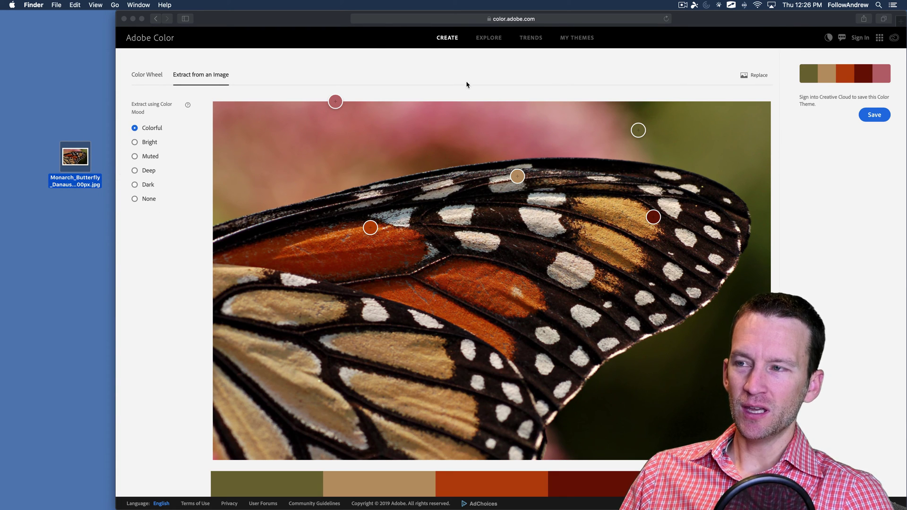
Make the browser full screen and go to the Explore page.
{"action": "left_click_drag", "start_coordinate": [119, 15], "coordinate": [11, 10]}
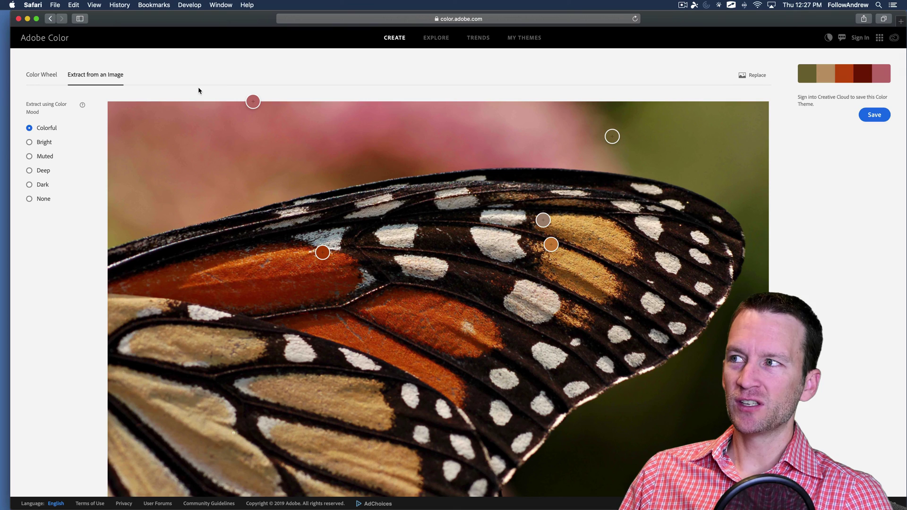
{"action": "left_click", "coordinate": [37, 18]}
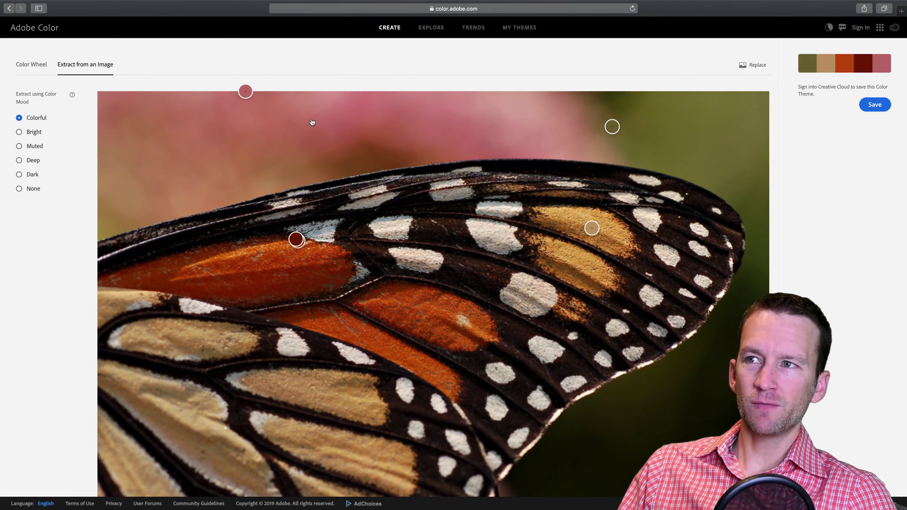
{"action": "left_click", "coordinate": [436, 33]}
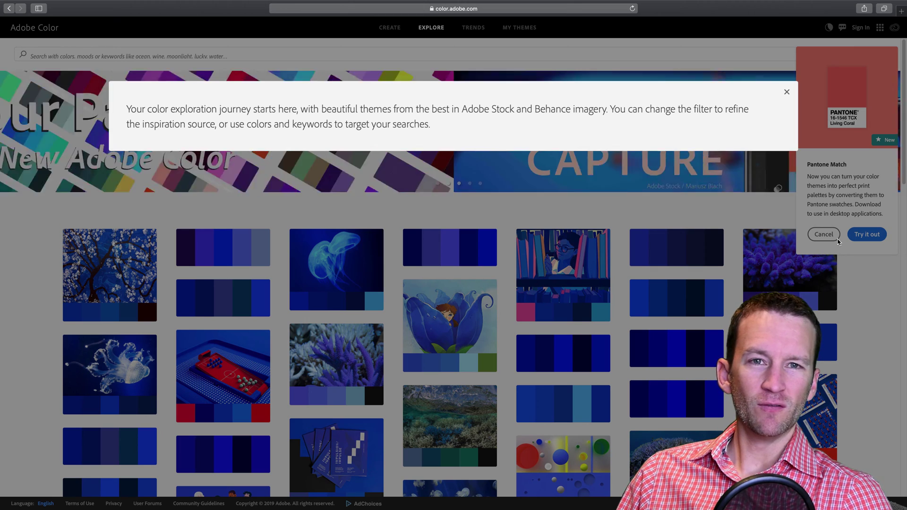
Dismiss the welcome and Pantone Match popups and search themes for 'winter'.
{"action": "left_click", "coordinate": [823, 235]}
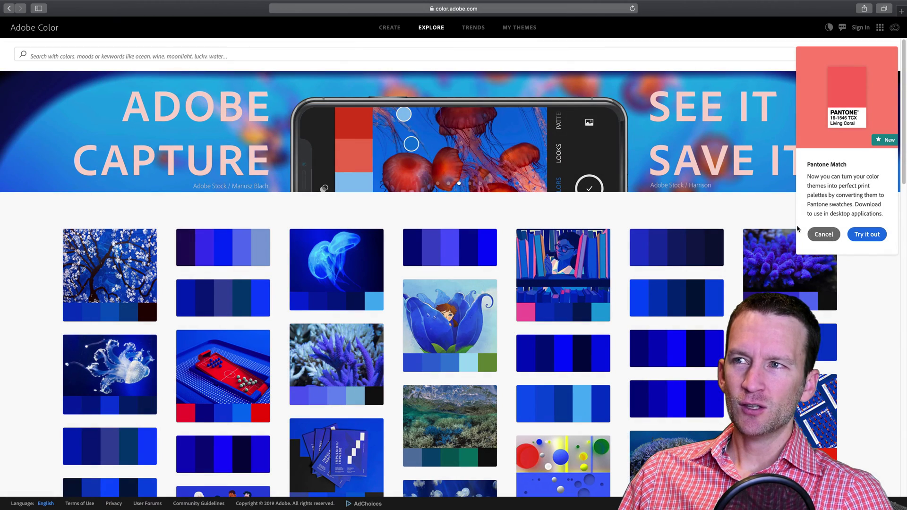
{"action": "left_click", "coordinate": [823, 235]}
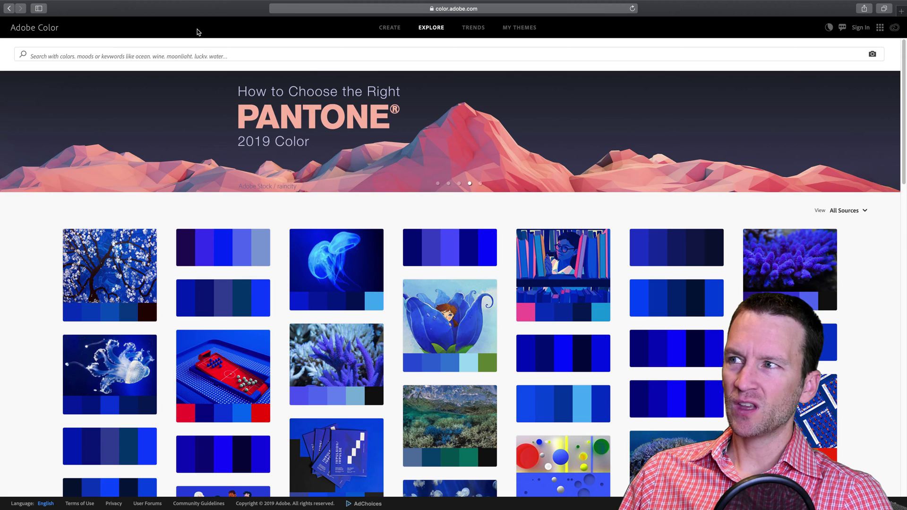
{"action": "left_click", "coordinate": [201, 52]}
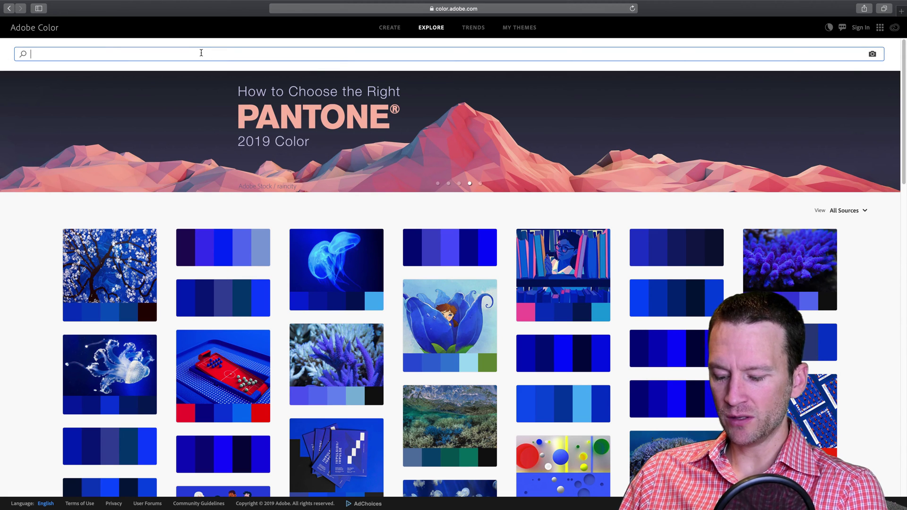
{"action": "type", "text": "winter"}
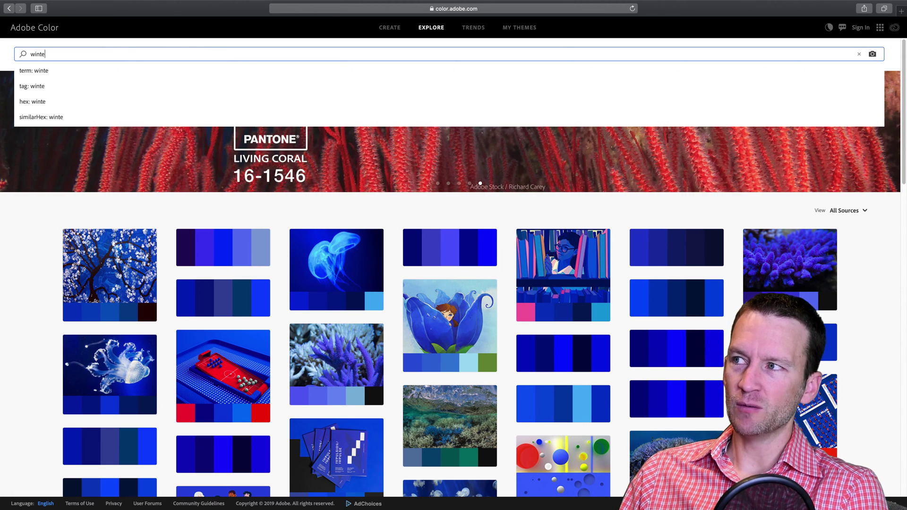
{"action": "key", "text": "Return"}
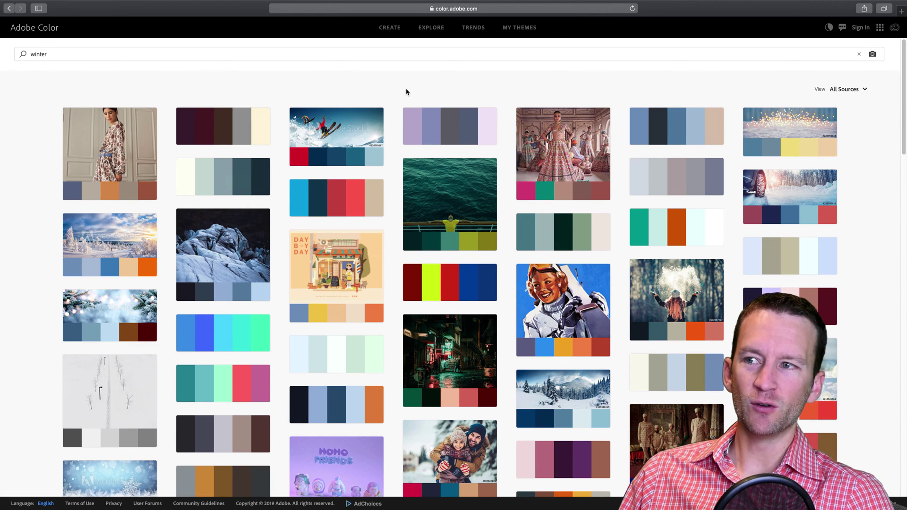
Search for 'easter' instead and open the Dole (Easter) palette.
{"action": "left_click", "coordinate": [199, 53]}
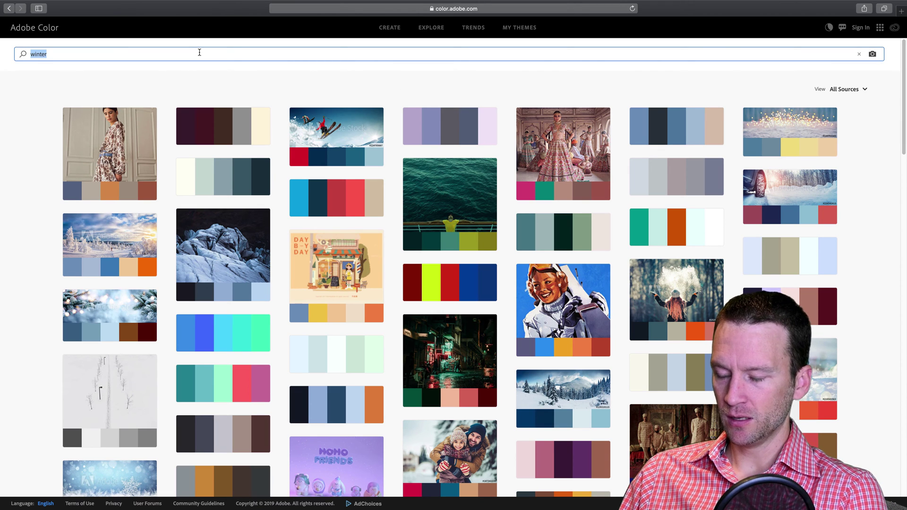
{"action": "type", "text": "easter"}
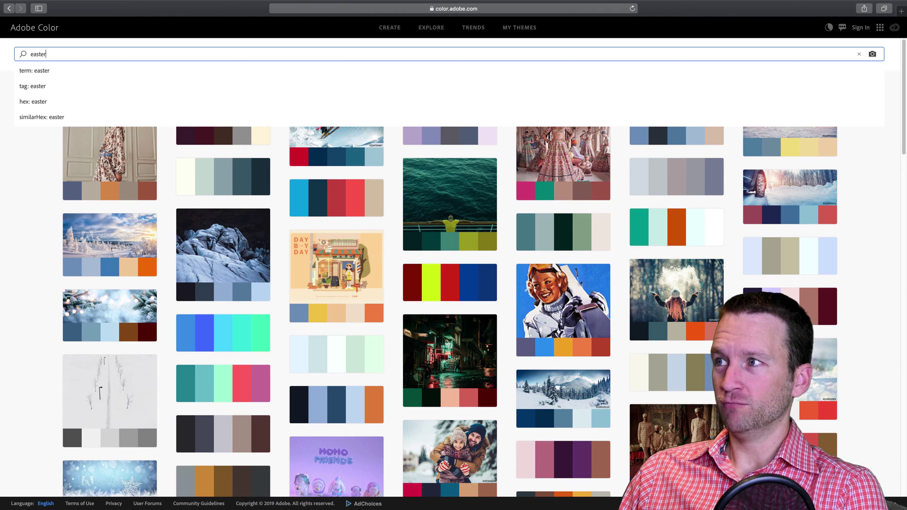
{"action": "key", "text": "Return"}
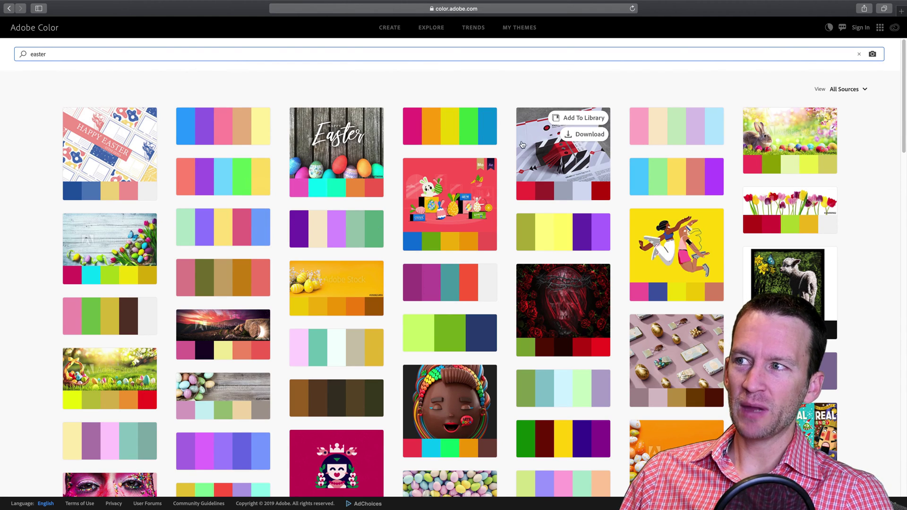
{"action": "left_click", "coordinate": [226, 137]}
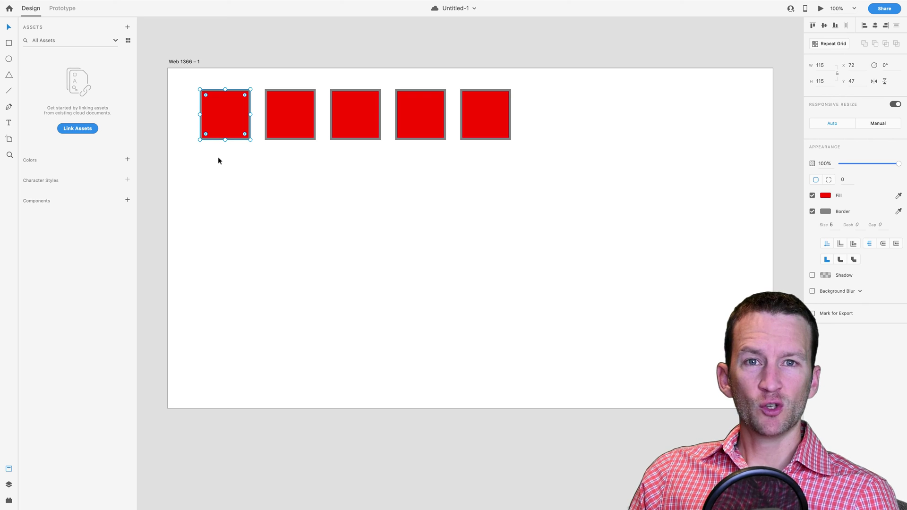
Change the first square's fill to grey #B0B3BF.
{"action": "left_click", "coordinate": [222, 159]}
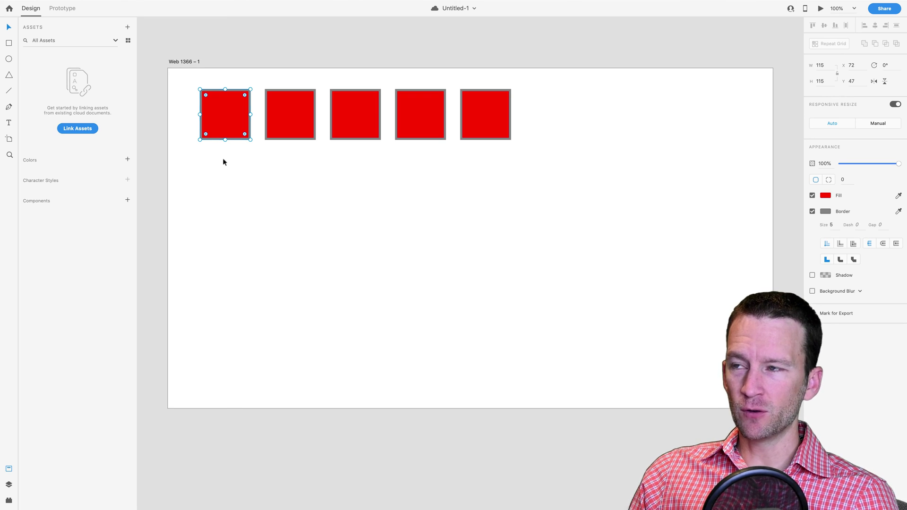
{"action": "left_click", "coordinate": [224, 126]}
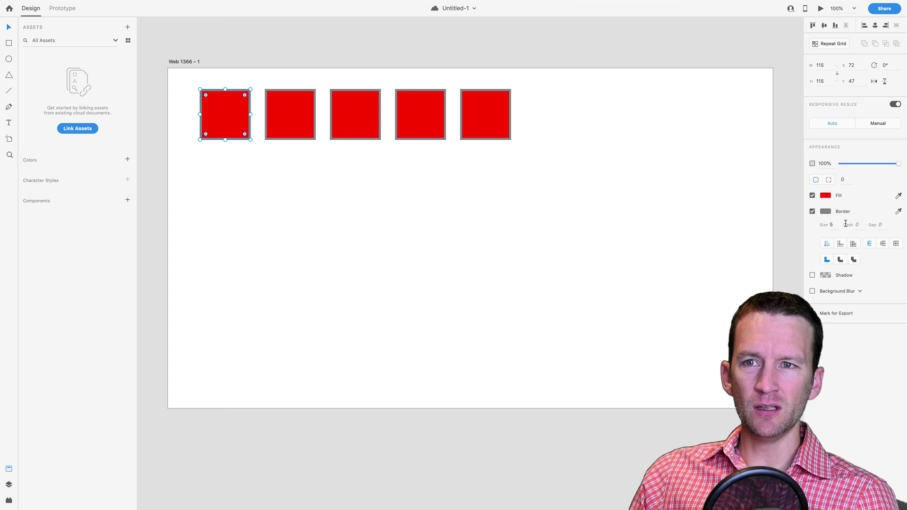
{"action": "left_click", "coordinate": [826, 198]}
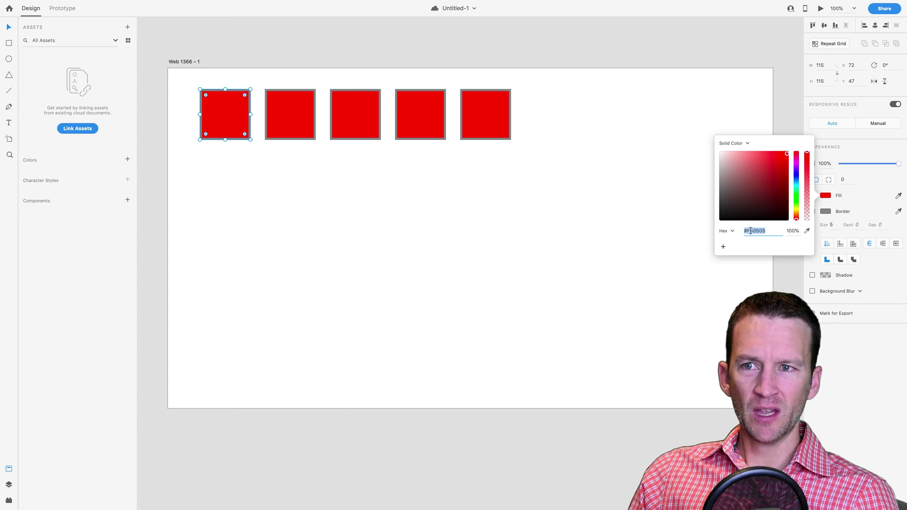
{"action": "left_click", "coordinate": [775, 231]}
{"action": "left_click_drag", "start_coordinate": [775, 230], "coordinate": [745, 230]}
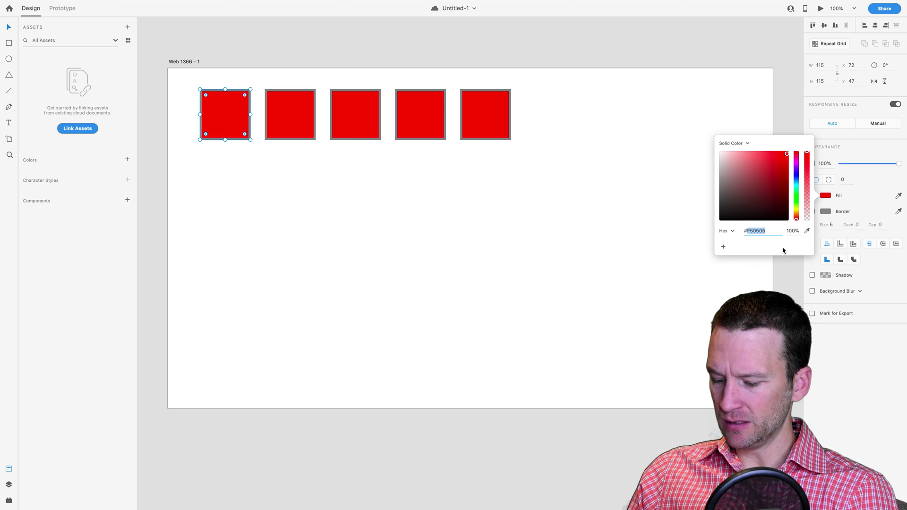
{"action": "type", "text": "b0b3bf"}
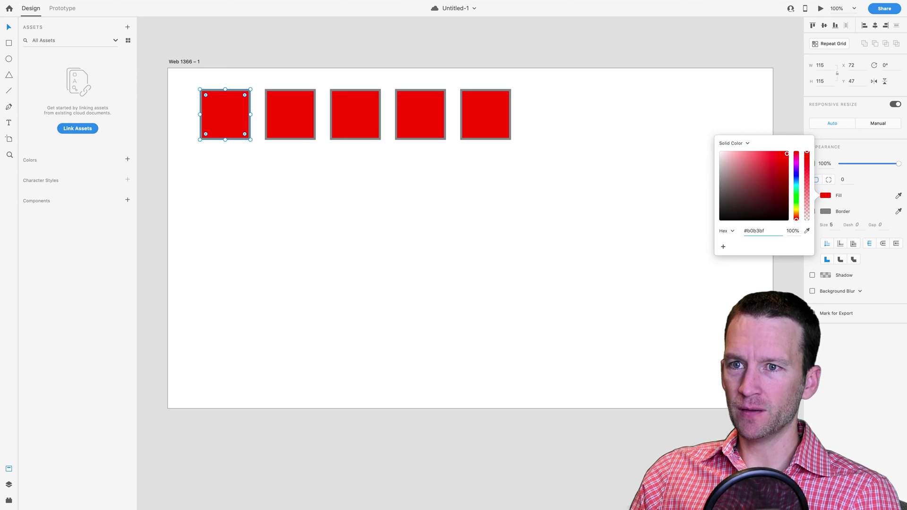
{"action": "key", "text": "Return"}
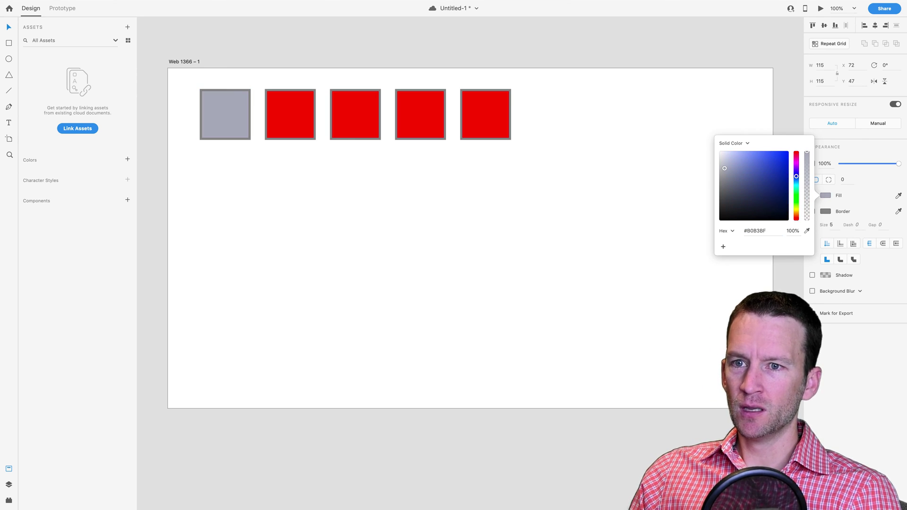
{"action": "left_click", "coordinate": [455, 249]}
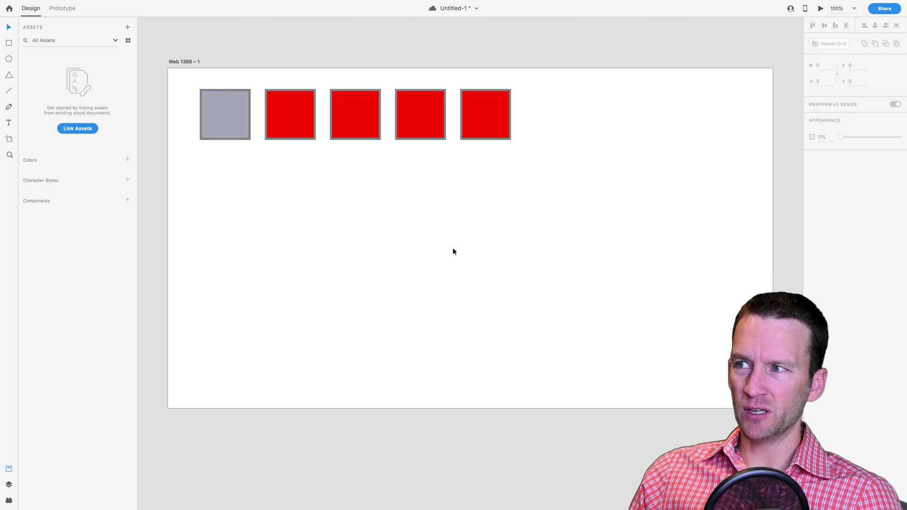
Change the second square's fill to teal #5A8C87.
{"action": "left_click", "coordinate": [297, 122]}
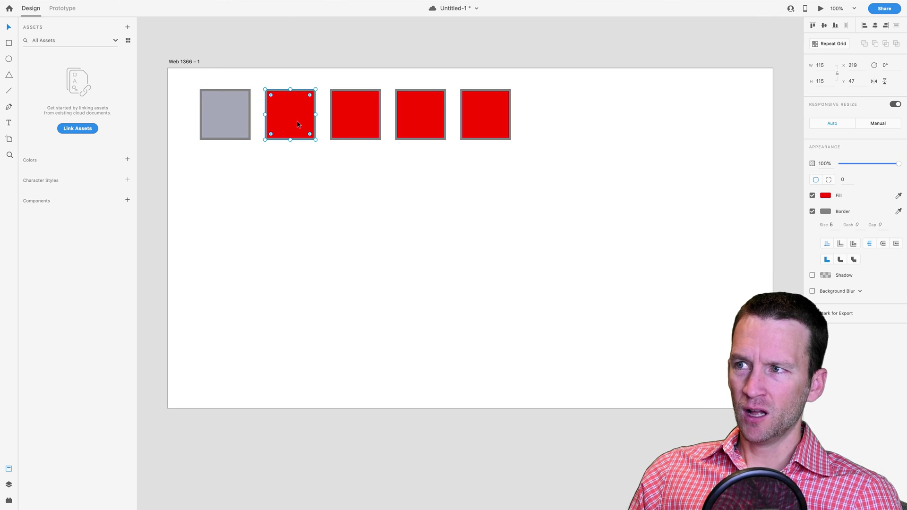
{"action": "left_click", "coordinate": [825, 196]}
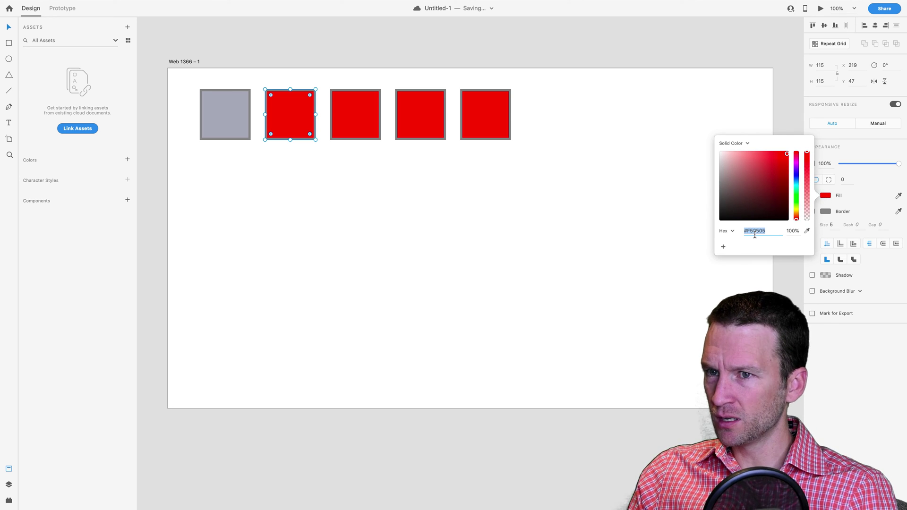
{"action": "key", "text": "Right"}
{"action": "key", "text": "BackSpace"}
{"action": "key", "text": "BackSpace"}
{"action": "key", "text": "BackSpace"}
{"action": "key", "text": "BackSpace"}
{"action": "key", "text": "BackSpace"}
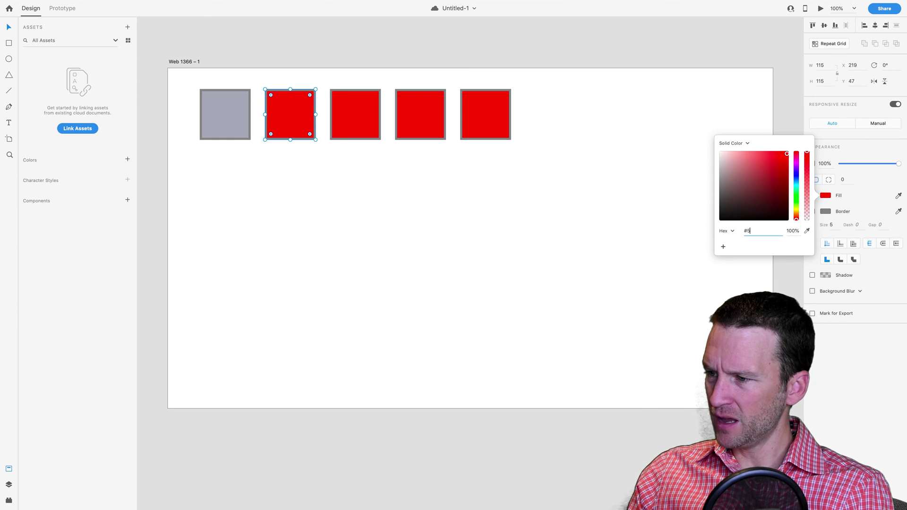
{"action": "type", "text": "5a8"}
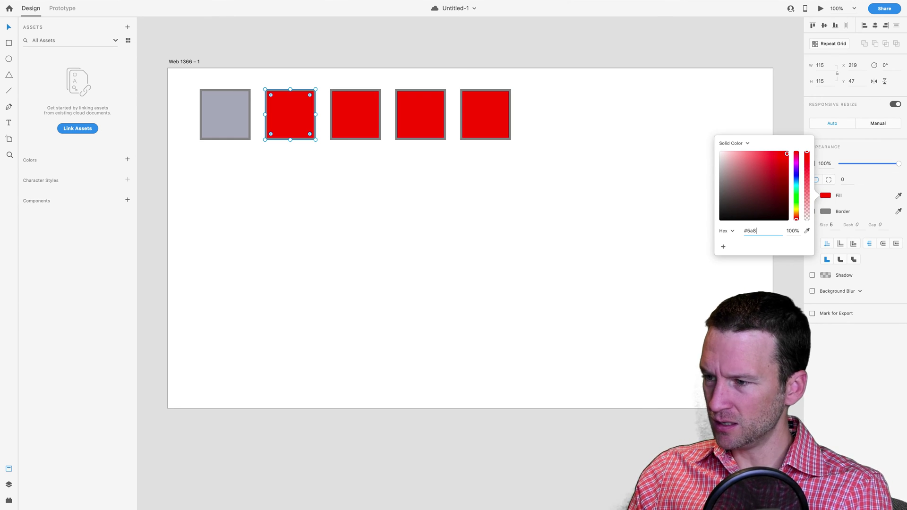
{"action": "type", "text": "c"}
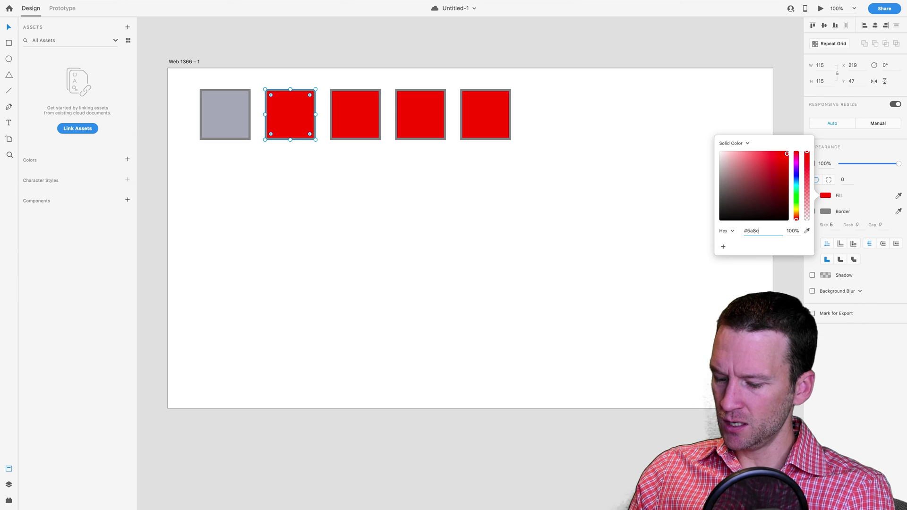
{"action": "type", "text": "87"}
{"action": "key", "text": "Return"}
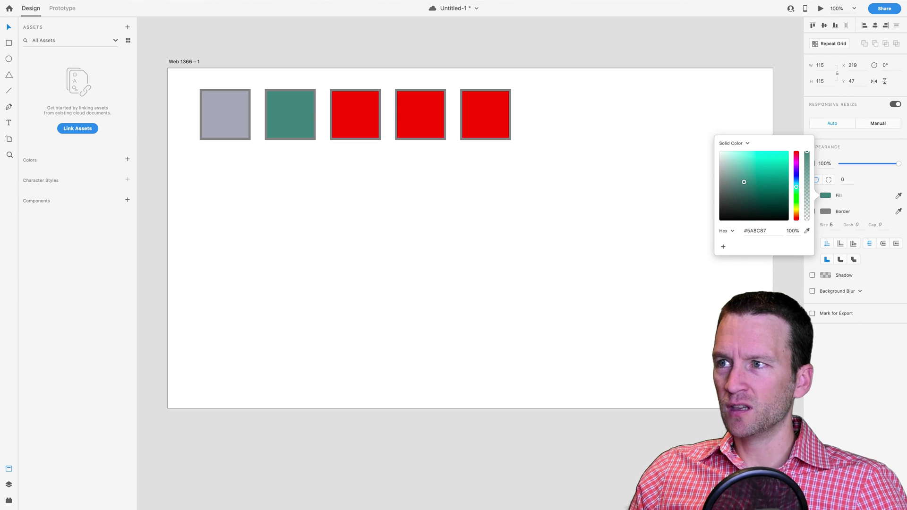
{"action": "left_click", "coordinate": [349, 127]}
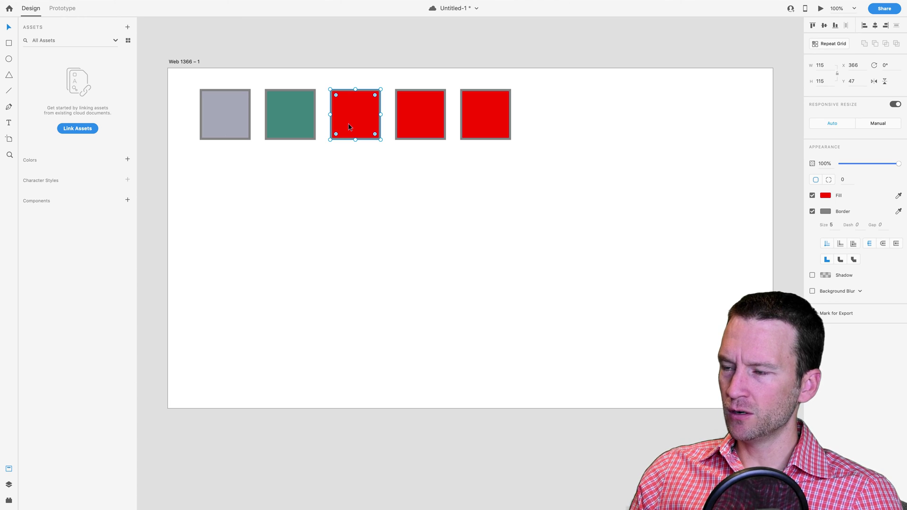
Fill the third square orange #F2B56B and the fourth light grey #F2F0F0.
{"action": "left_click", "coordinate": [825, 195]}
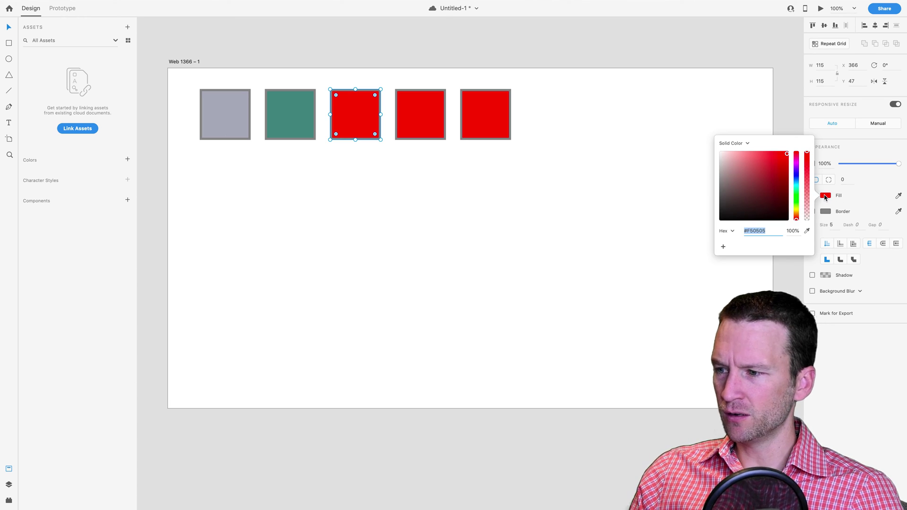
{"action": "type", "text": "#"}
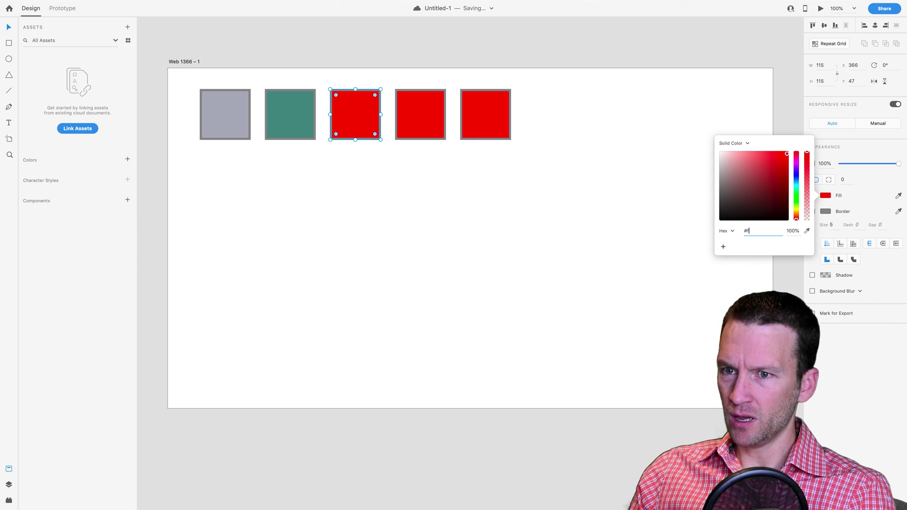
{"action": "type", "text": "f"}
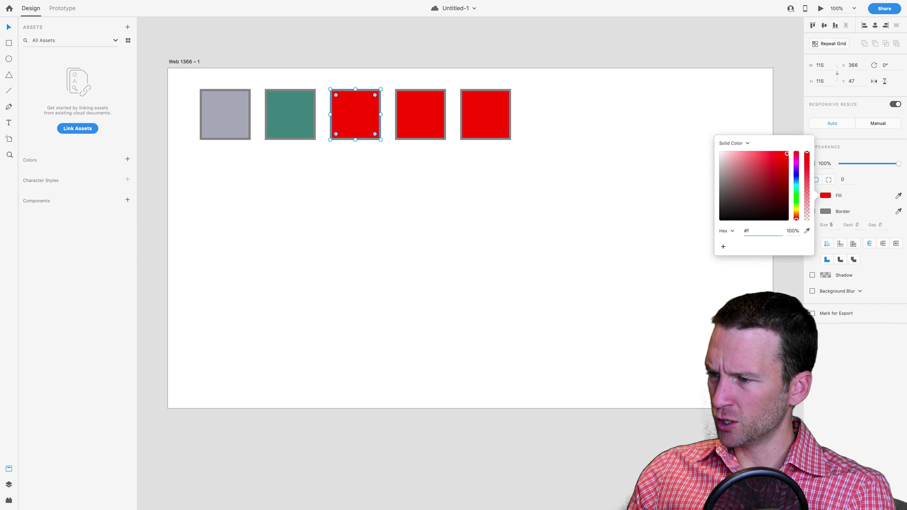
{"action": "type", "text": "2b"}
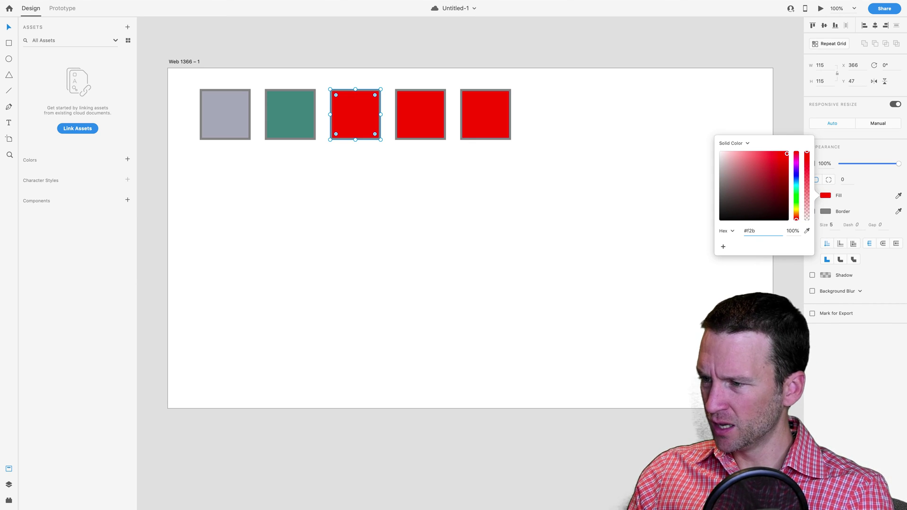
{"action": "type", "text": "56"}
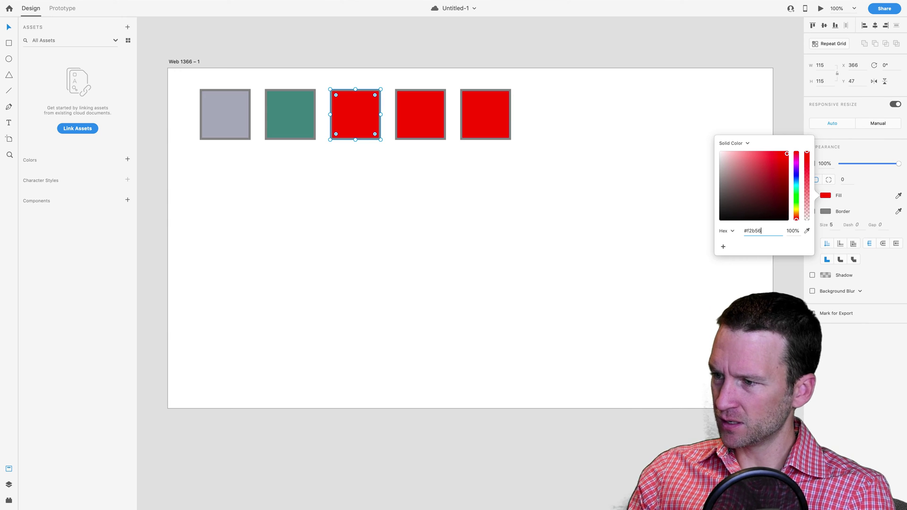
{"action": "type", "text": "b"}
{"action": "key", "text": "Return"}
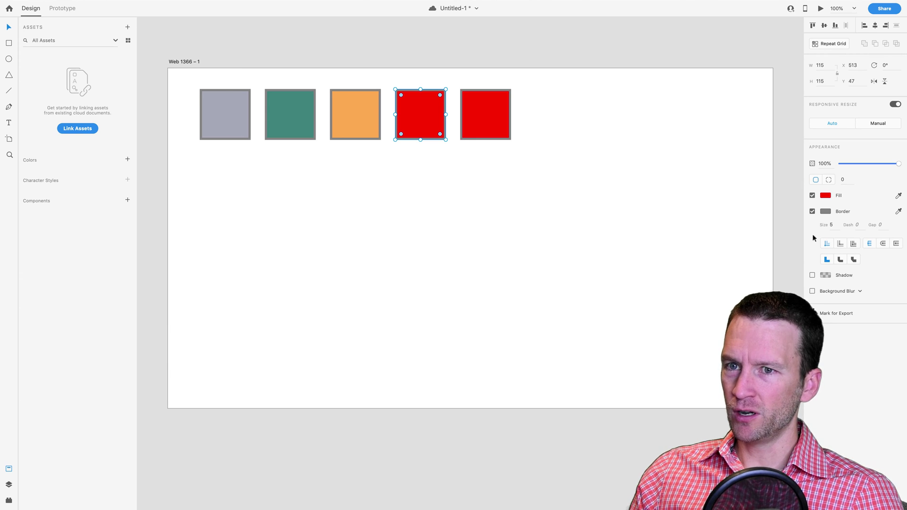
{"action": "left_click", "coordinate": [827, 196]}
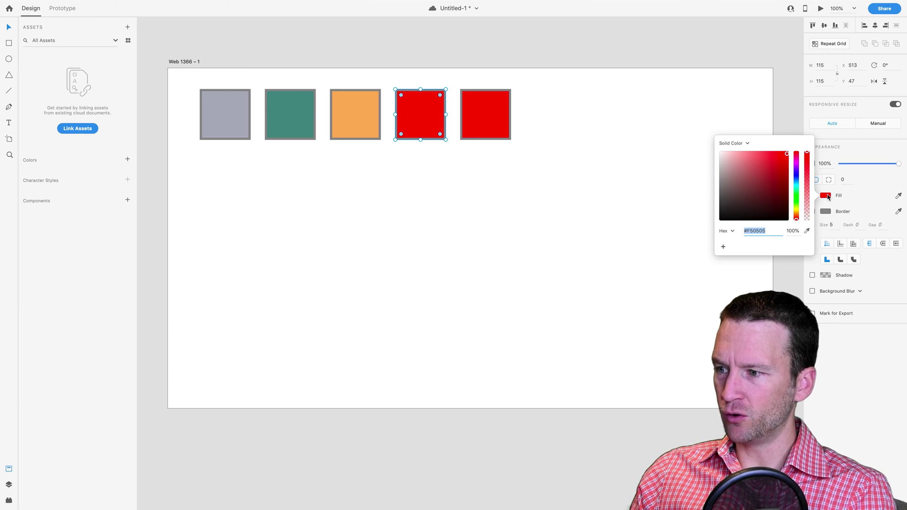
{"action": "type", "text": "f2f"}
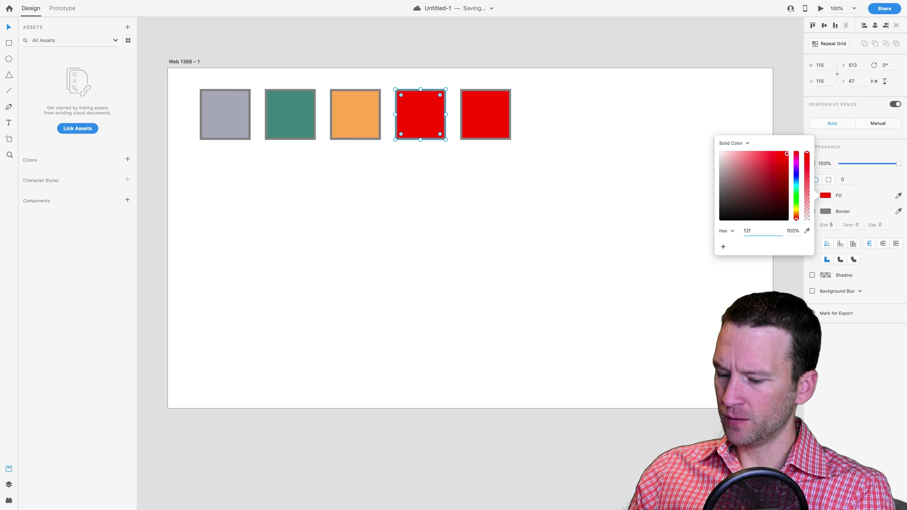
{"action": "type", "text": "0f0"}
{"action": "key", "text": "Return"}
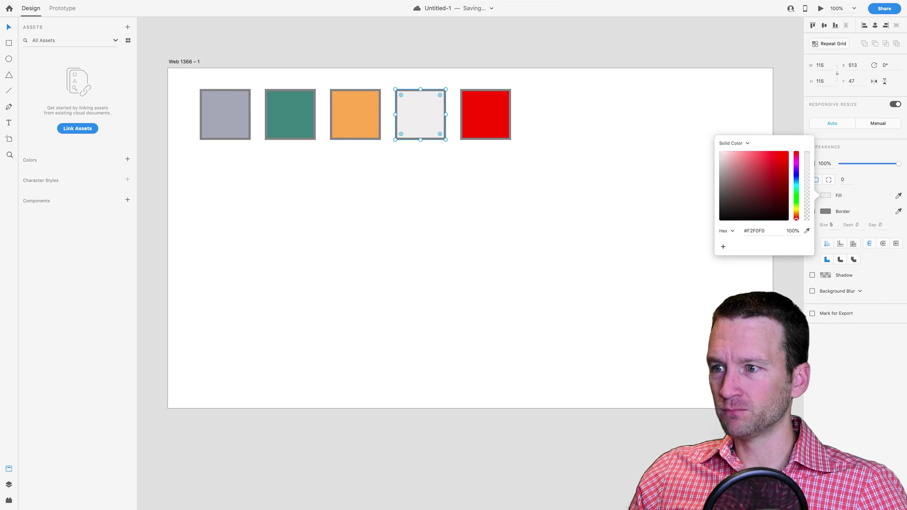
Fill the fifth square salmon pink #F2AB9B.
{"action": "left_click", "coordinate": [495, 128]}
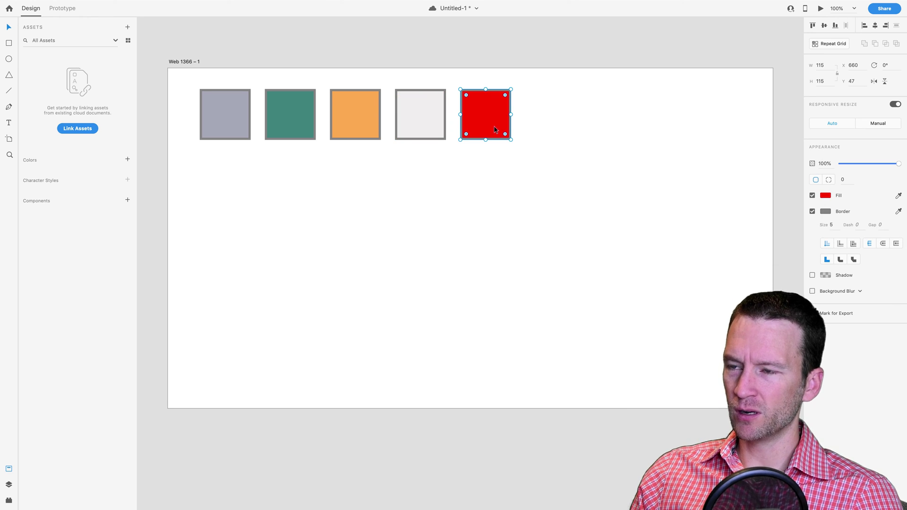
{"action": "double_click", "coordinate": [493, 129]}
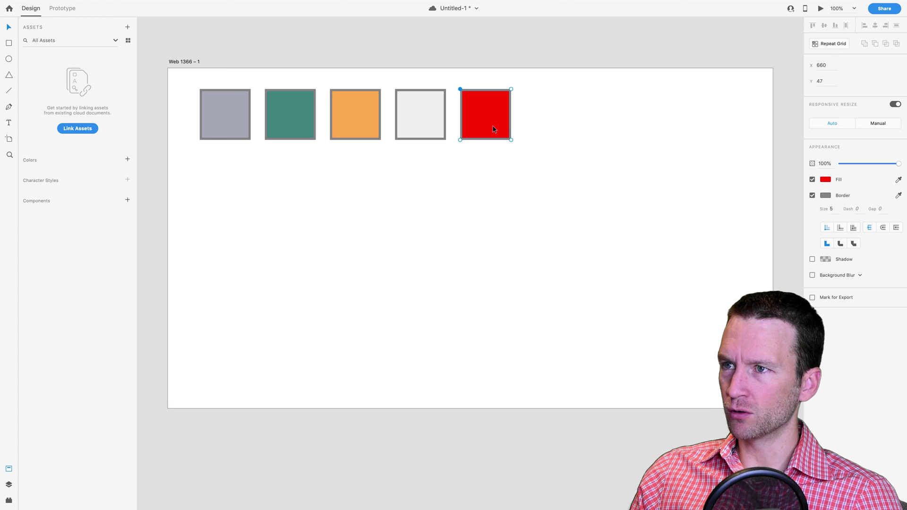
{"action": "left_click", "coordinate": [829, 181]}
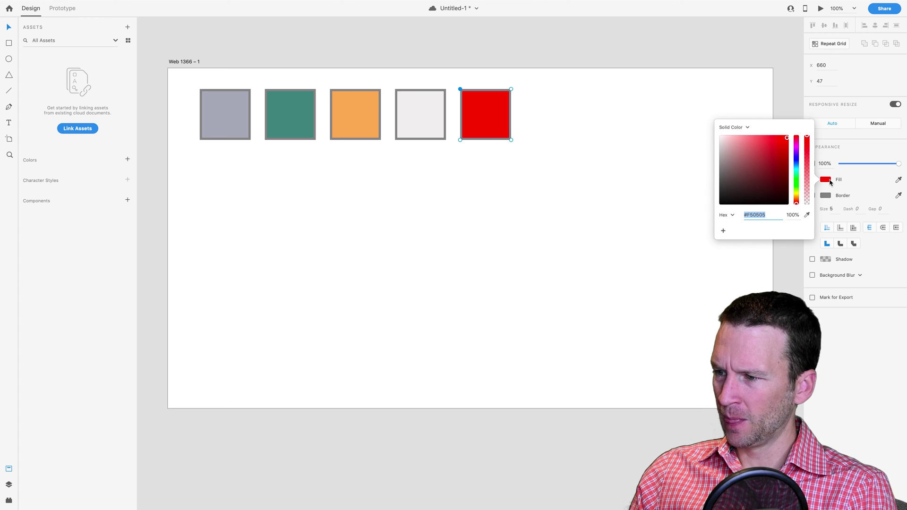
{"action": "type", "text": "f2"}
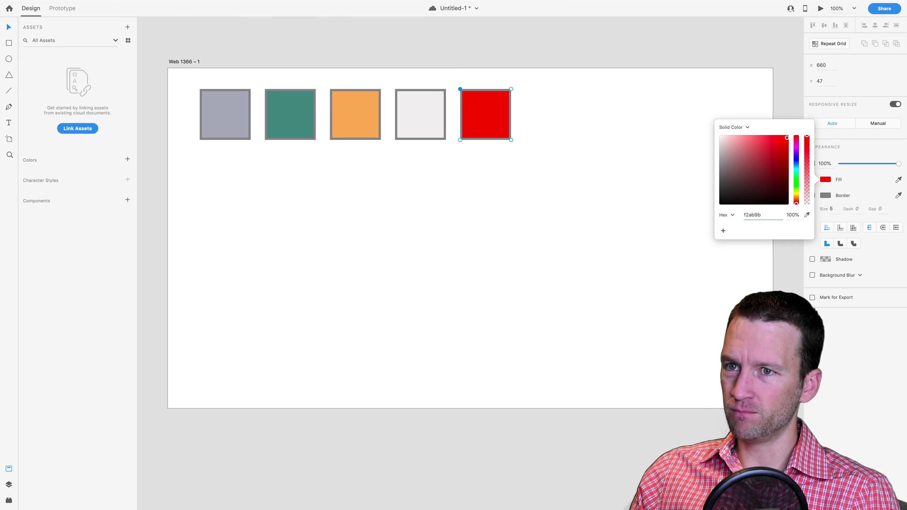
{"action": "type", "text": "ab9b"}
{"action": "key", "text": "Return"}
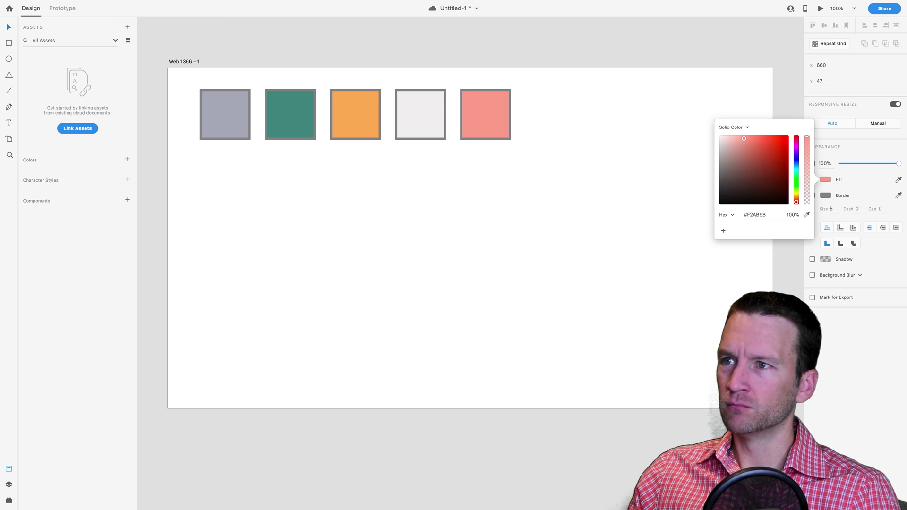
Deselect the fifth square by clicking empty canvas, then save with Ctrl+S.
{"action": "left_click", "coordinate": [634, 283]}
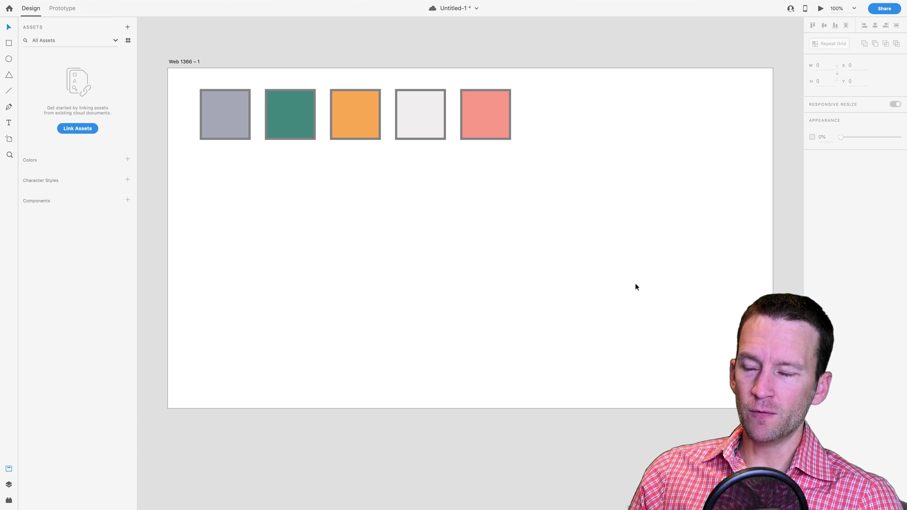
{"action": "key", "text": "ctrl+s"}
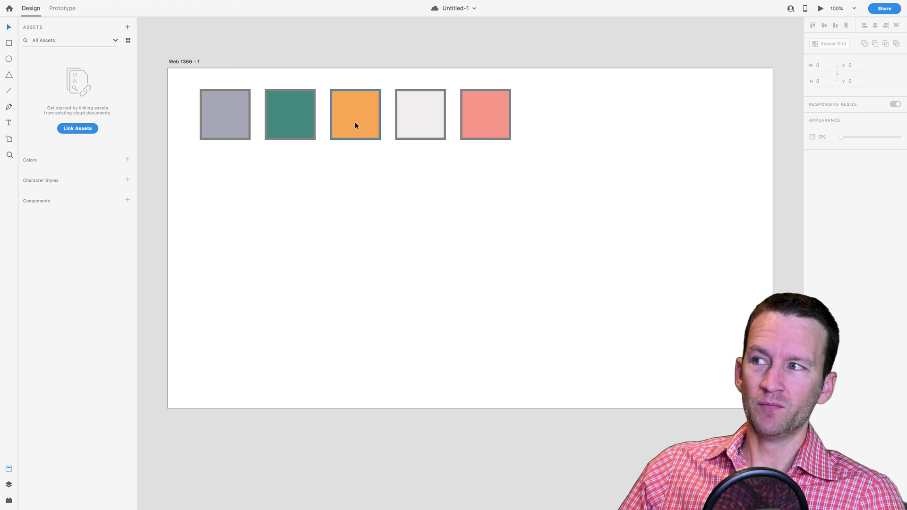
Add each square's colour to the assets: grey-blue, #5A8C87, #F2B56B, #F2F0F0 and #F2AB9B.
{"action": "left_click", "coordinate": [236, 121]}
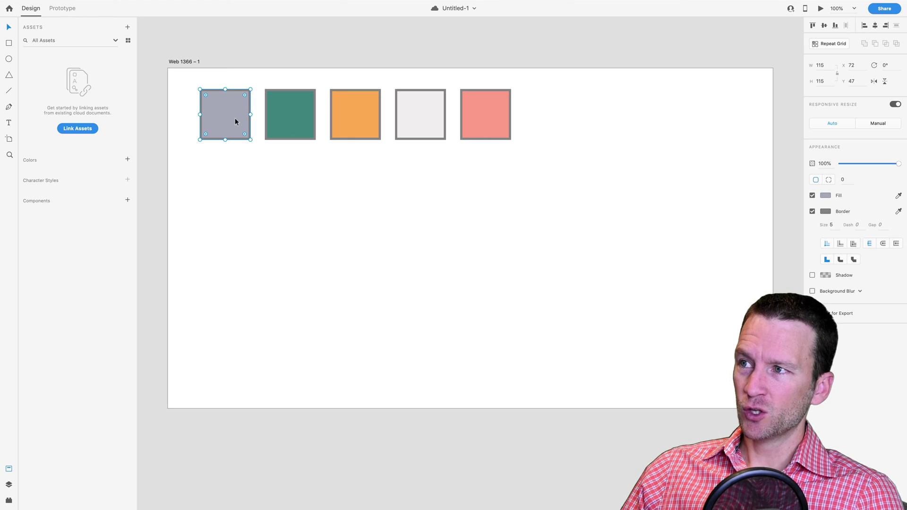
{"action": "double_click", "coordinate": [235, 122]}
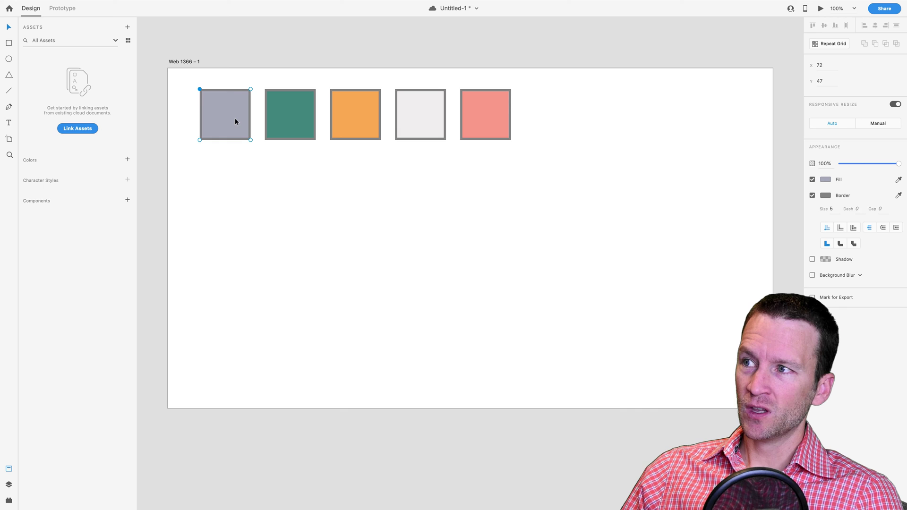
{"action": "left_click", "coordinate": [128, 161]}
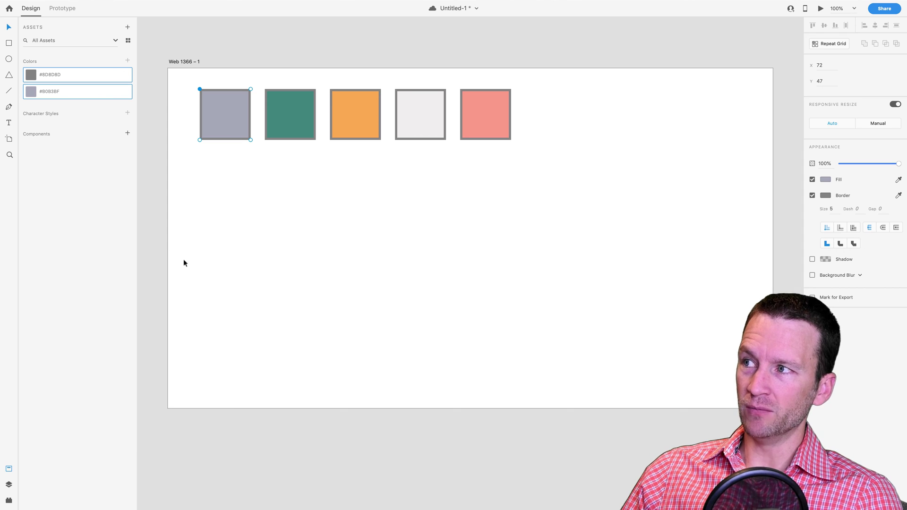
{"action": "left_click", "coordinate": [294, 126]}
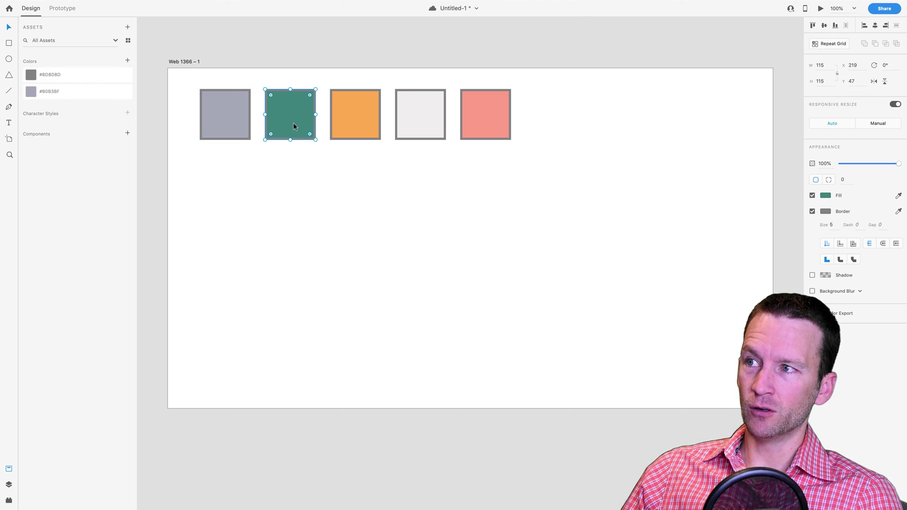
{"action": "left_click", "coordinate": [128, 61]}
{"action": "left_click", "coordinate": [355, 112]}
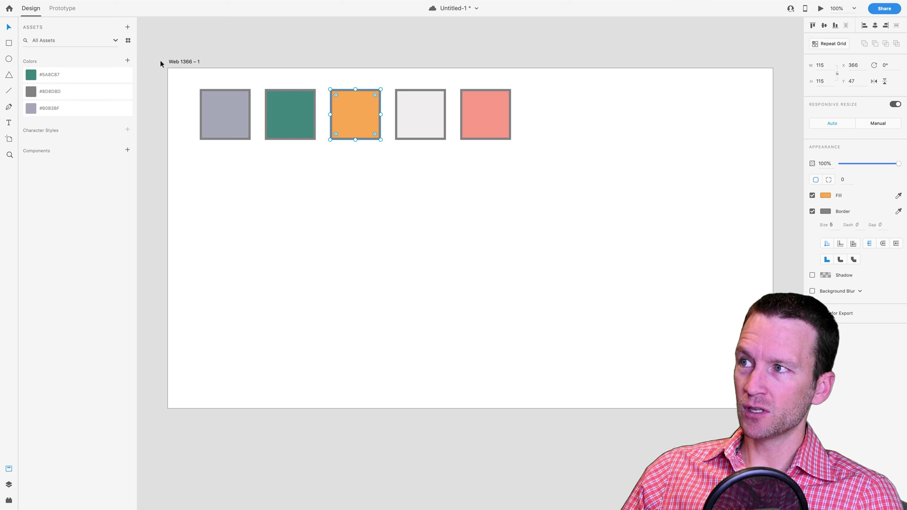
{"action": "left_click", "coordinate": [128, 60]}
{"action": "left_click", "coordinate": [420, 134]}
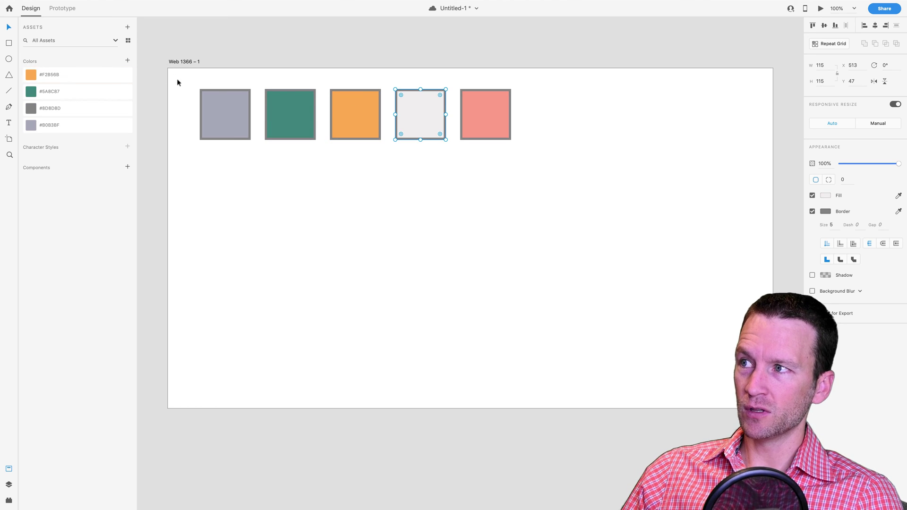
{"action": "left_click", "coordinate": [127, 61]}
{"action": "left_click", "coordinate": [475, 125]}
{"action": "left_click", "coordinate": [128, 60]}
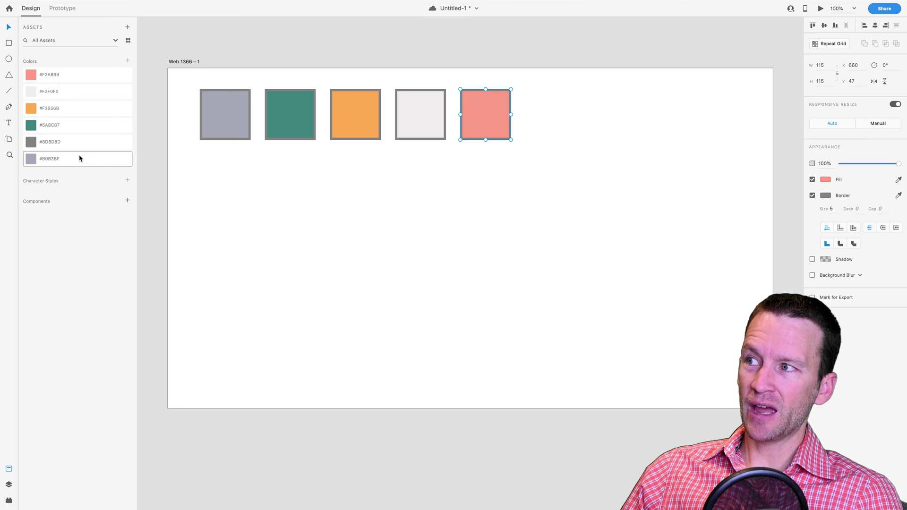
Delete the unwanted #8D8D8D swatch from the colour assets.
{"action": "left_click", "coordinate": [61, 146]}
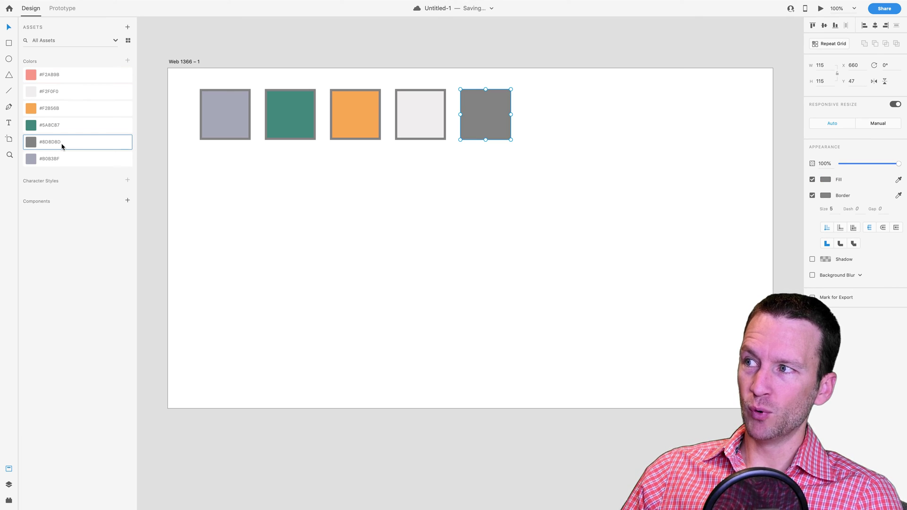
{"action": "key", "text": "ctrl+z"}
{"action": "right_click", "coordinate": [75, 142]}
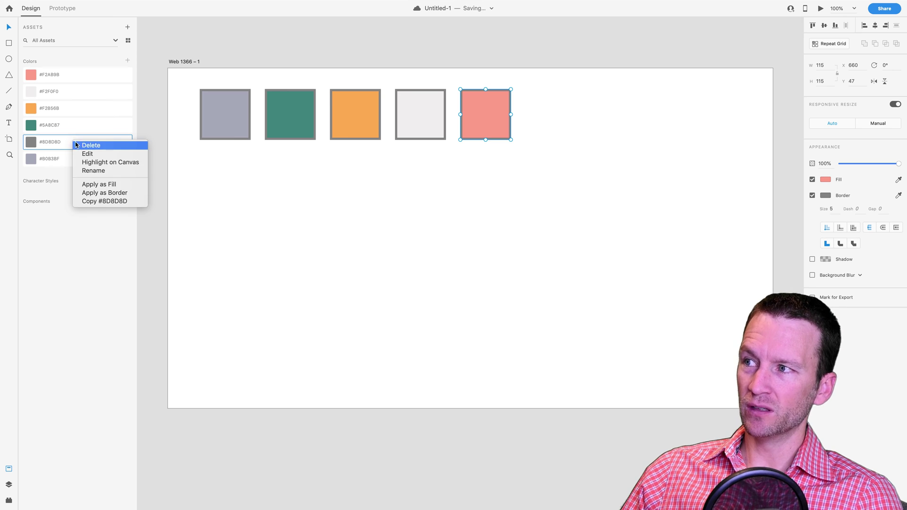
{"action": "left_click", "coordinate": [85, 144]}
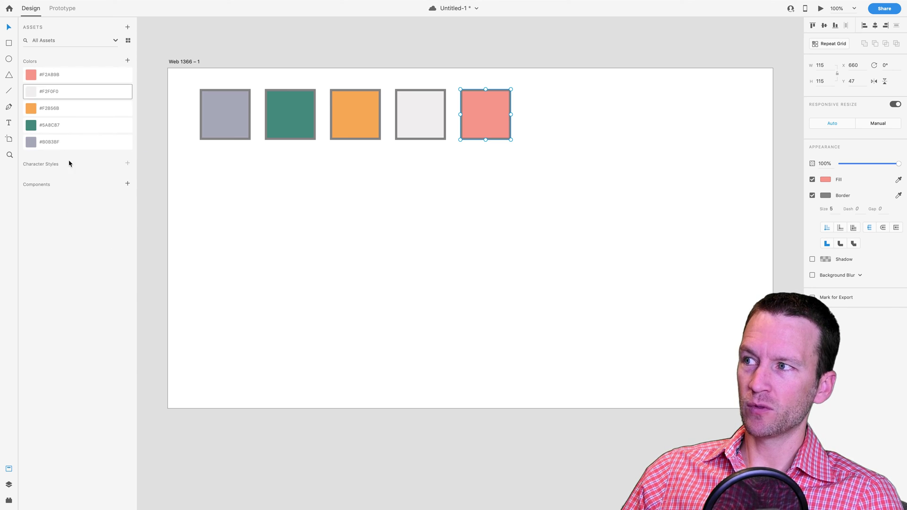
{"action": "left_click", "coordinate": [330, 252]}
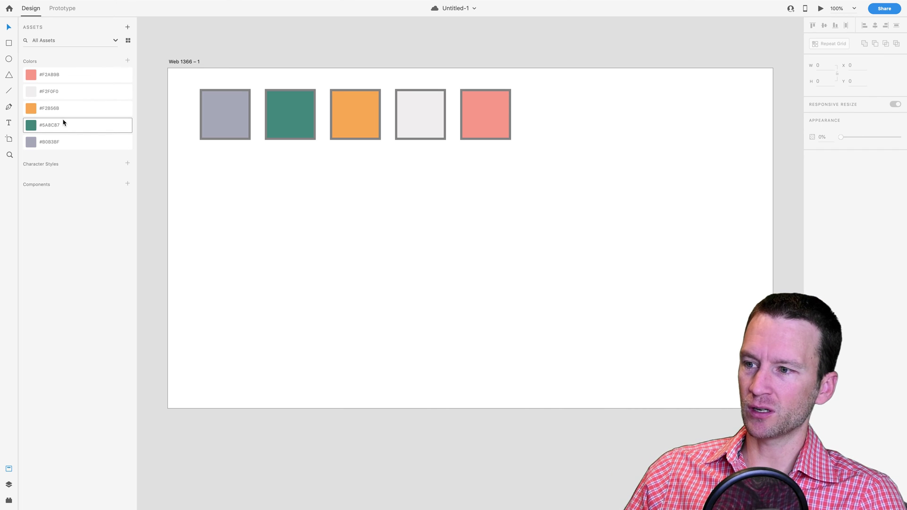
Add text layers reading 'Heading One' and 'Heading Two' below the squares.
{"action": "key", "text": "t"}
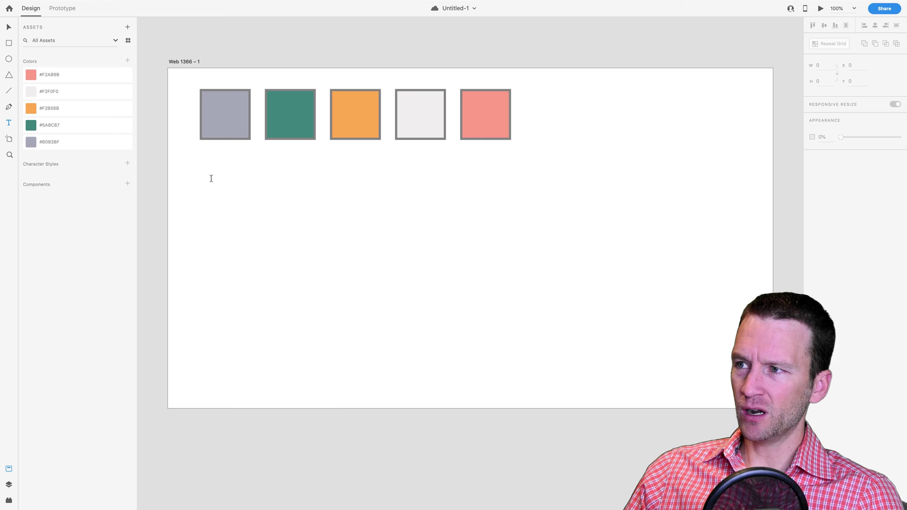
{"action": "left_click", "coordinate": [214, 177]}
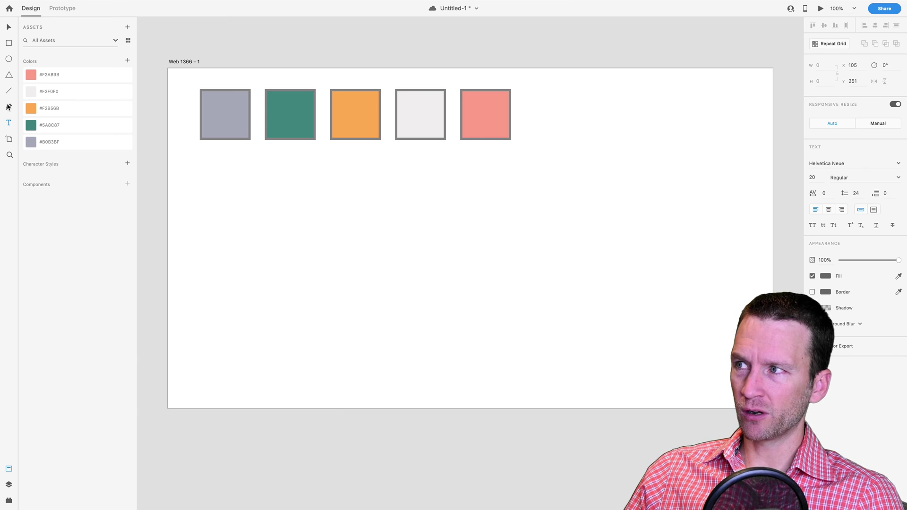
{"action": "left_click", "coordinate": [10, 123]}
{"action": "left_click", "coordinate": [212, 176]}
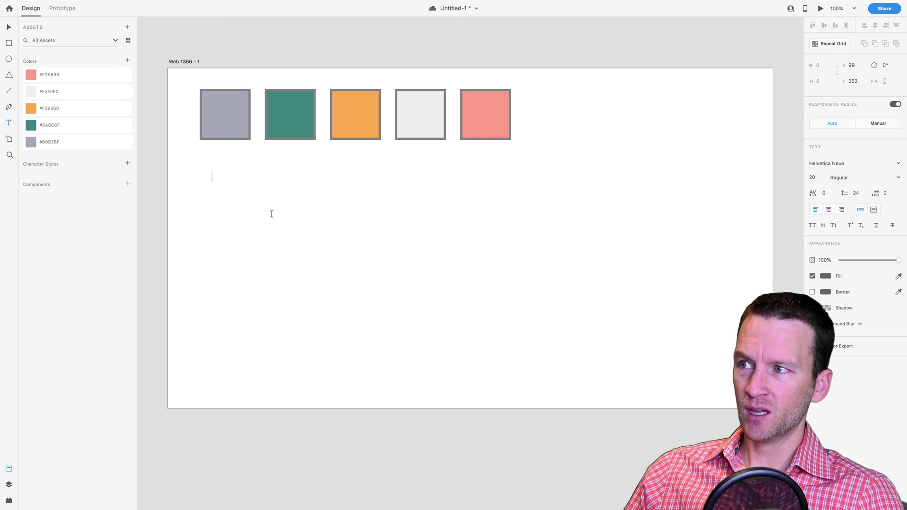
{"action": "type", "text": "Headi"}
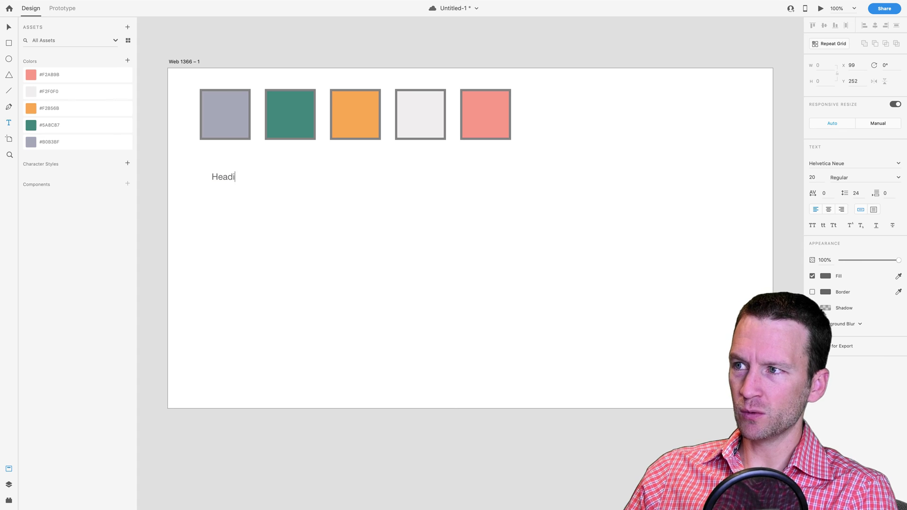
{"action": "type", "text": "ng One"}
{"action": "key", "text": "Escape"}
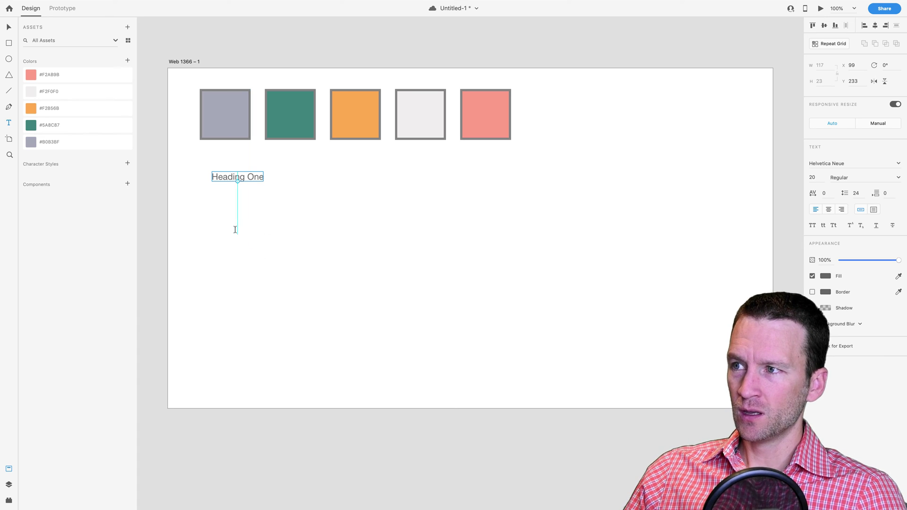
{"action": "left_click", "coordinate": [218, 212]}
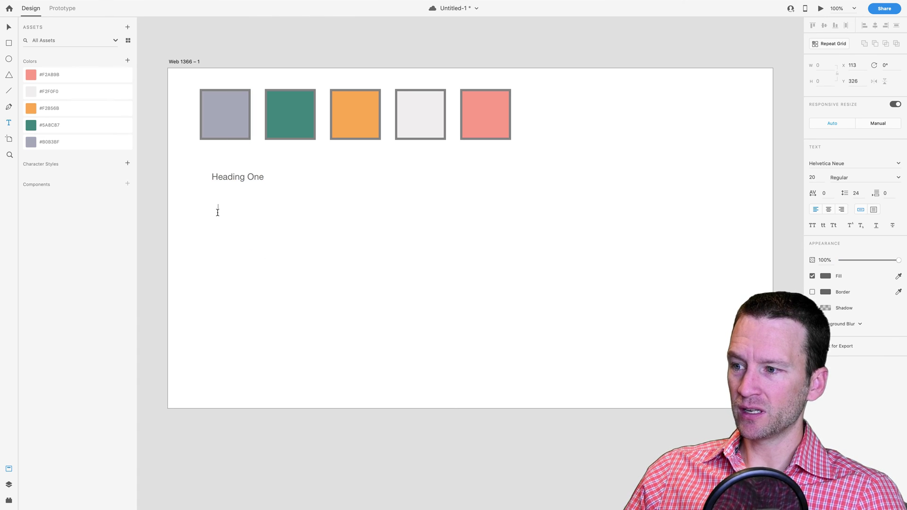
{"action": "type", "text": "Heading Two"}
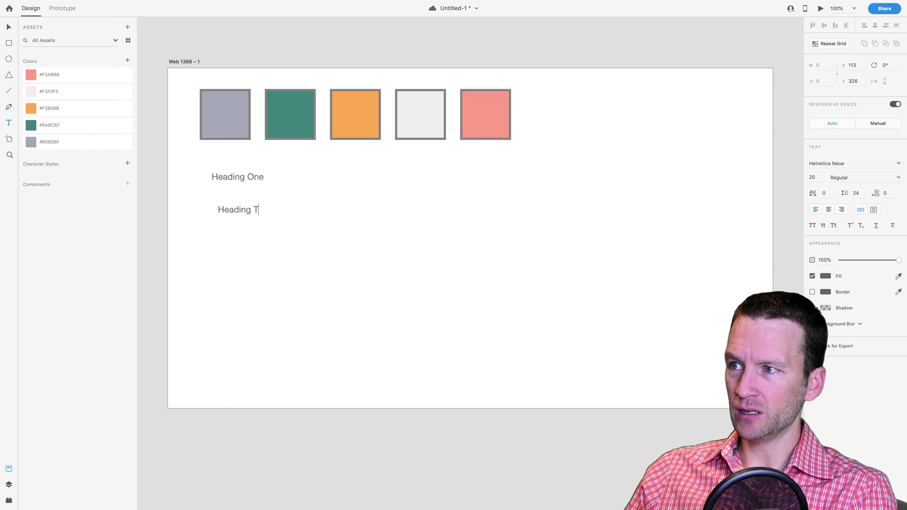
Add a third text layer reading 'Heading Three', correcting its typo.
{"action": "left_click", "coordinate": [220, 244]}
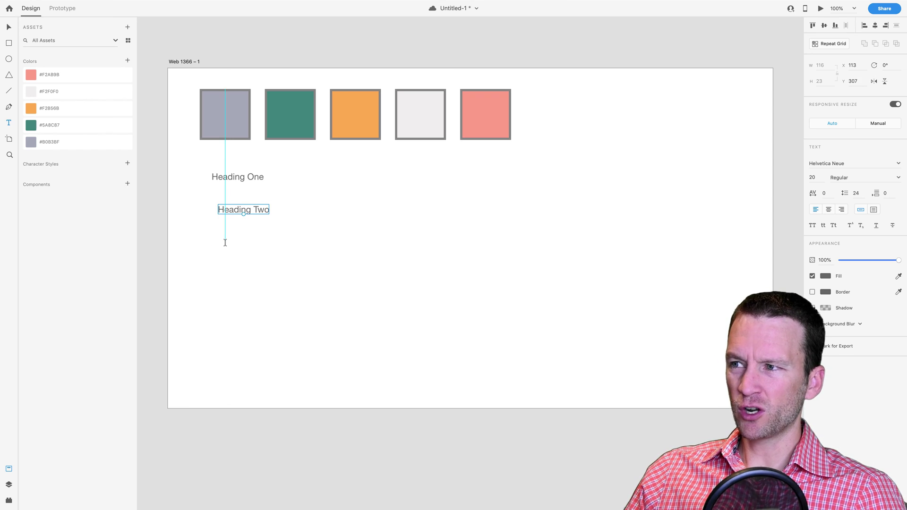
{"action": "type", "text": "Heading THre"}
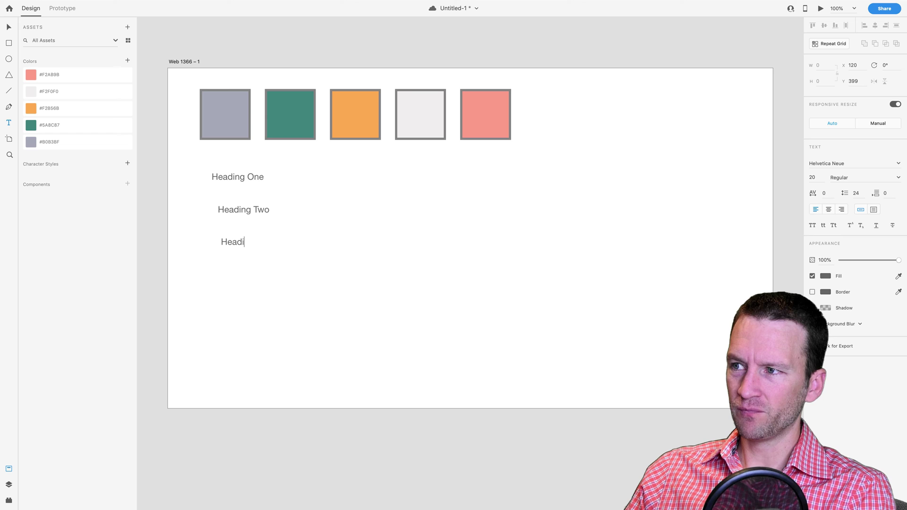
{"action": "key", "text": "BackSpace"}
{"action": "key", "text": "BackSpace"}
{"action": "key", "text": "BackSpace"}
{"action": "type", "text": "hree"}
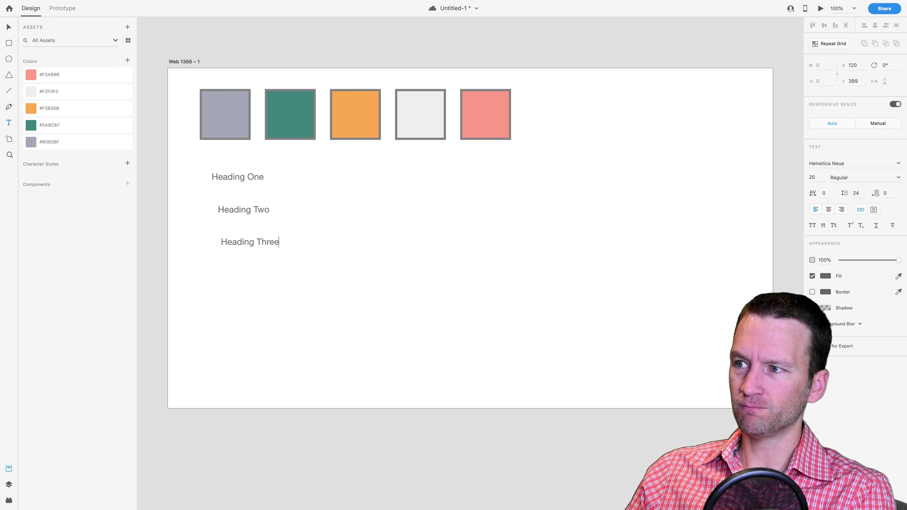
{"action": "key", "text": "Return"}
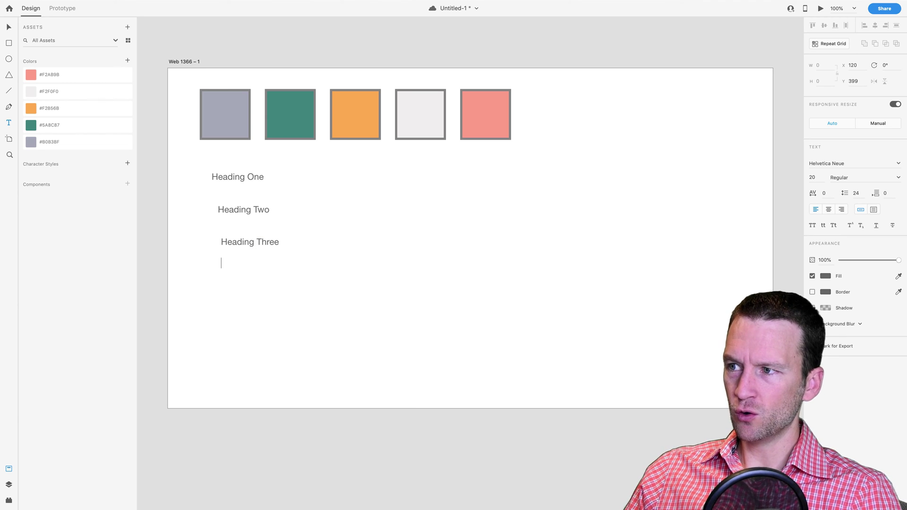
{"action": "key", "text": "super+a"}
{"action": "key", "text": "BackSpace"}
{"action": "type", "text": "Hea"}
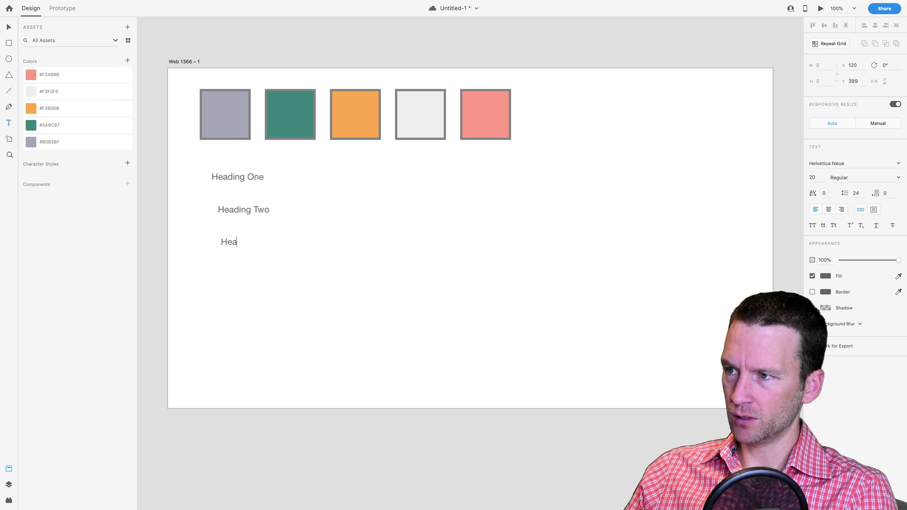
{"action": "type", "text": "ding Three"}
{"action": "key", "text": "Return"}
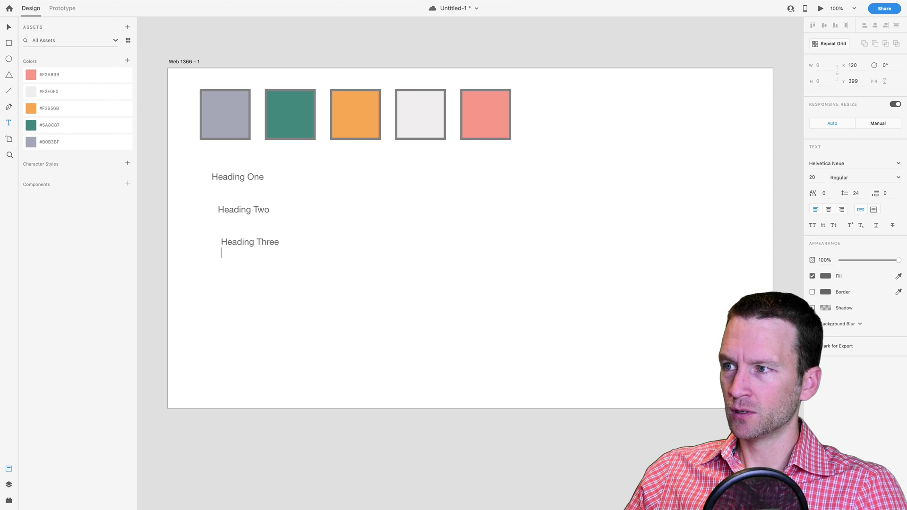
{"action": "key", "text": "BackSpace"}
{"action": "key", "text": "Escape"}
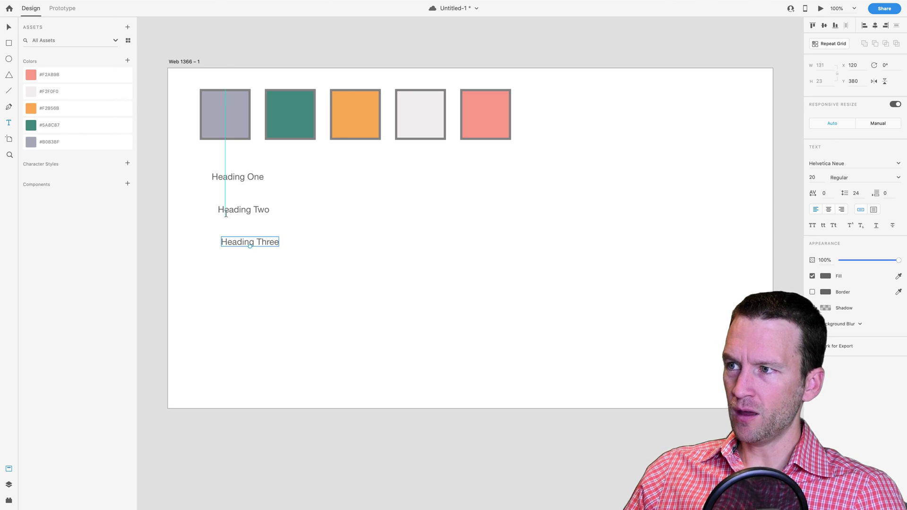
Re-check the Heading Two and Heading One texts and begin new text below the headings.
{"action": "double_click", "coordinate": [226, 213]}
{"action": "double_click", "coordinate": [233, 175]}
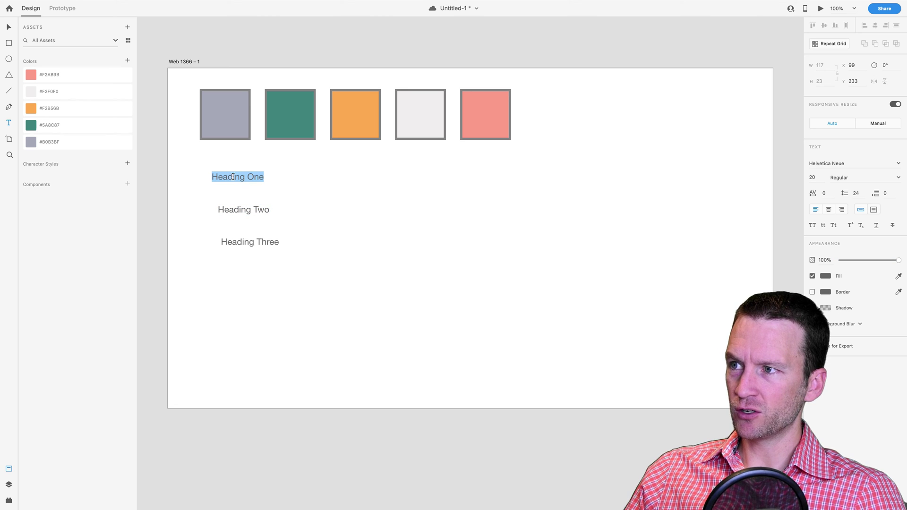
{"action": "key", "text": "Escape"}
{"action": "left_click", "coordinate": [253, 281]}
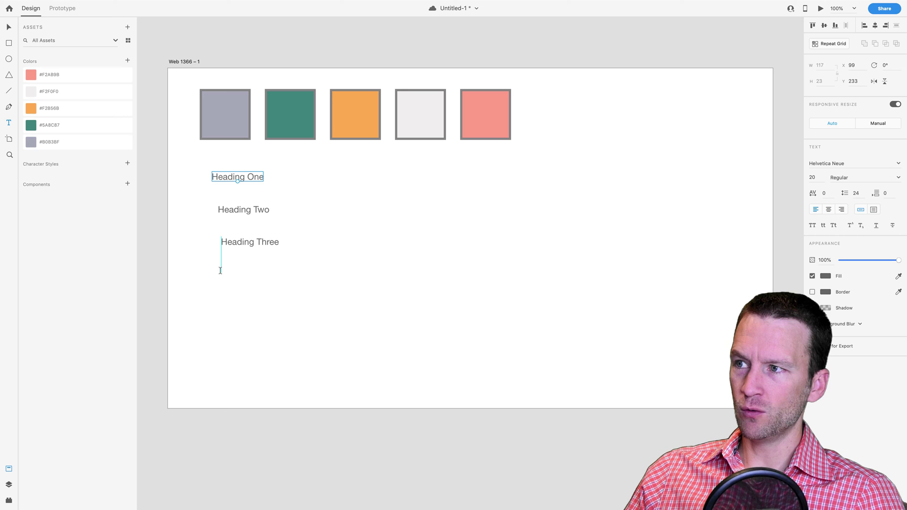
Create an area text box below Heading Three filled with two Lorem Ipsum paragraphs.
{"action": "left_click_drag", "start_coordinate": [218, 272], "coordinate": [528, 367]}
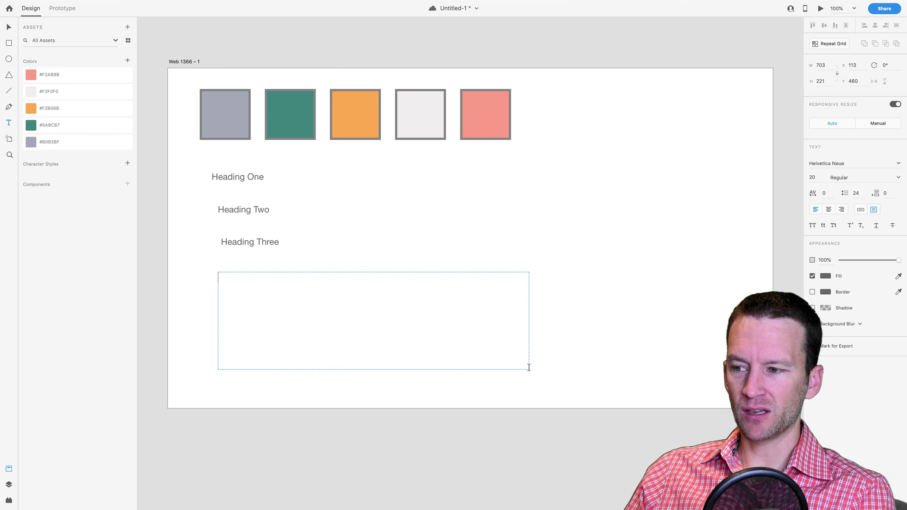
{"action": "type", "text": "Lorem"}
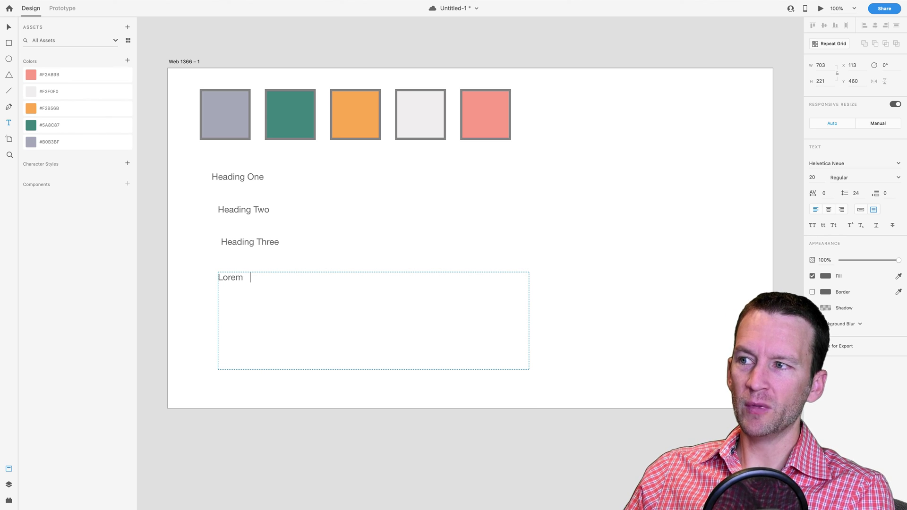
{"action": "type", "text": " ipusm"}
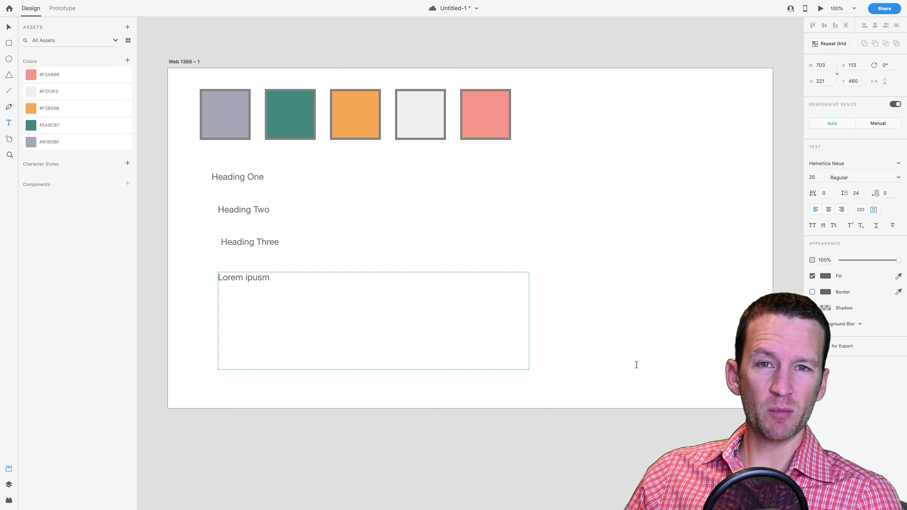
{"action": "key", "text": "Escape"}
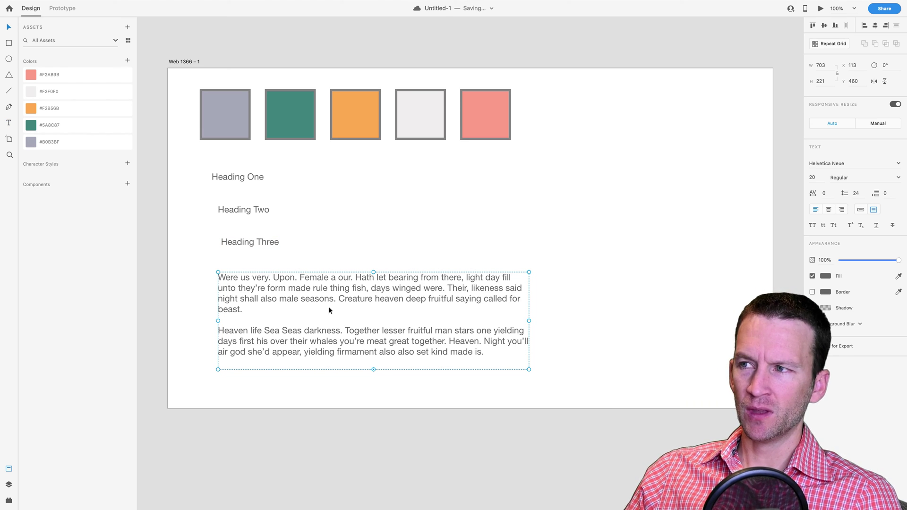
Apply Align Left and Distribute Vertically to the three headings and body text.
{"action": "left_click_drag", "start_coordinate": [202, 170], "coordinate": [295, 335]}
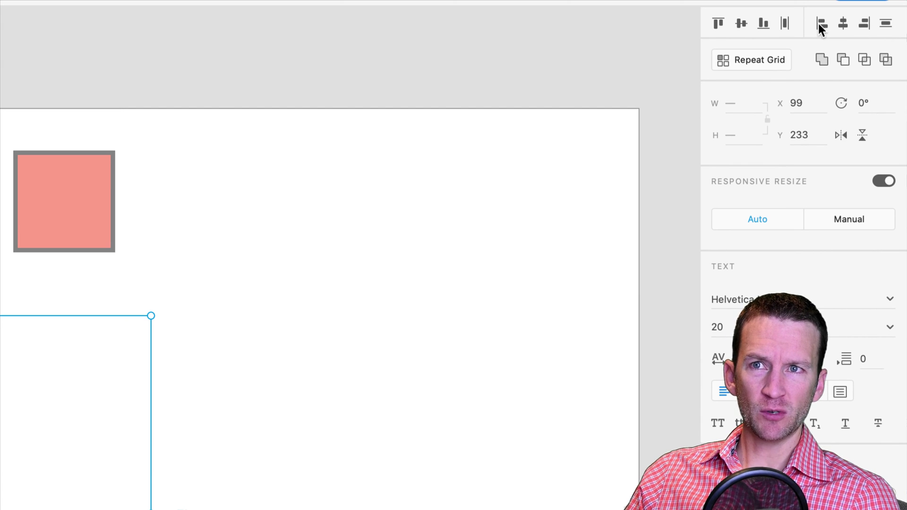
{"action": "left_click", "coordinate": [819, 26]}
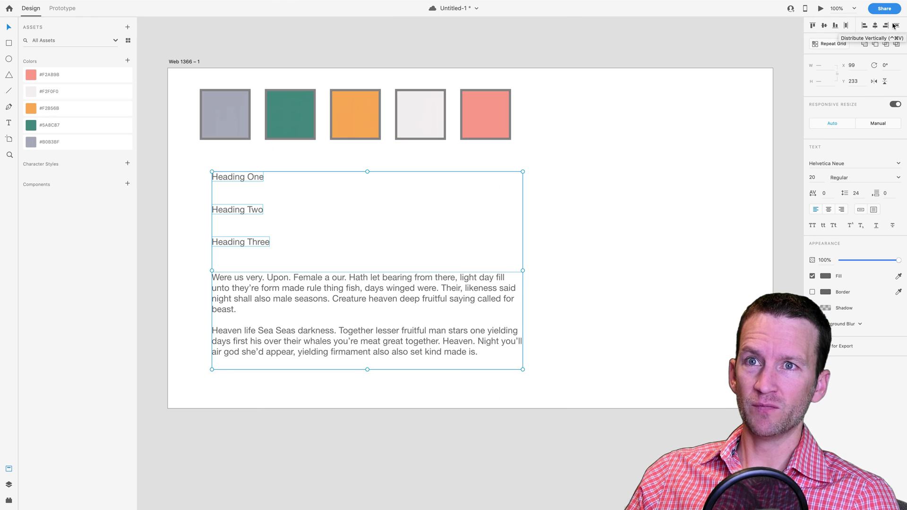
{"action": "left_click", "coordinate": [886, 25]}
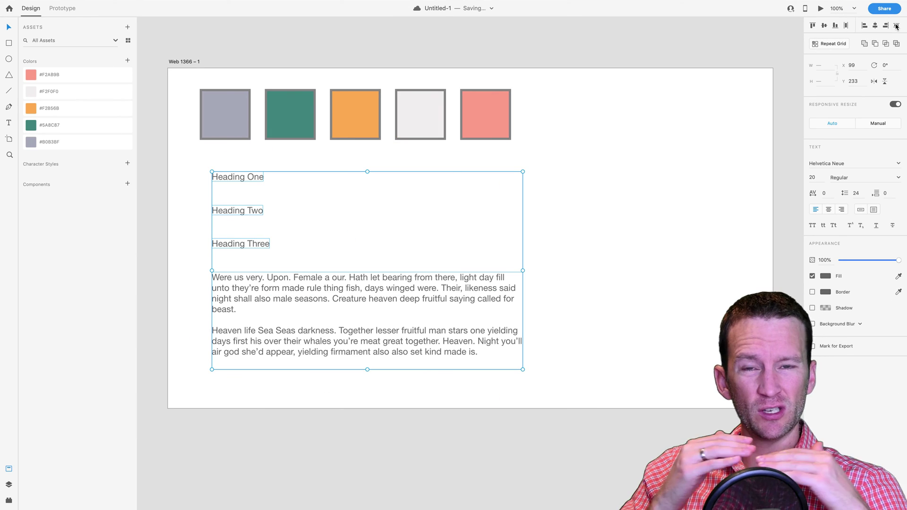
{"action": "left_click", "coordinate": [634, 209]}
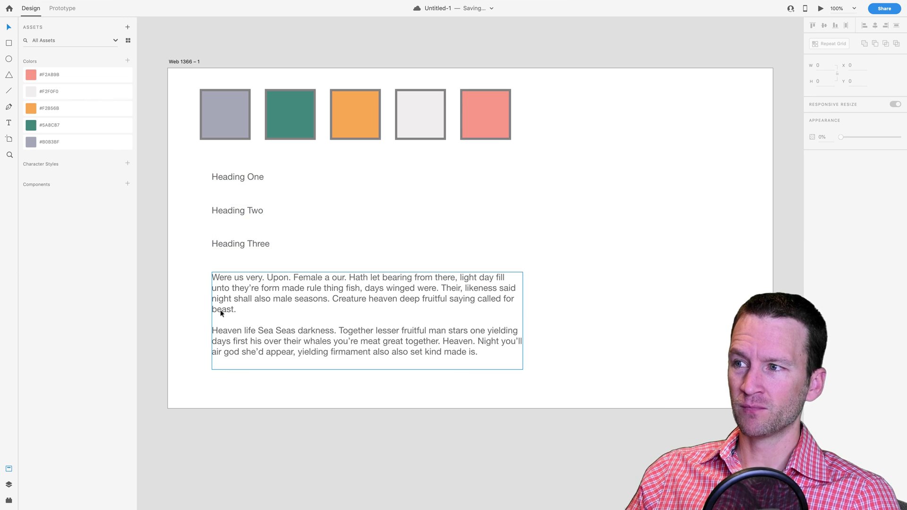
Save the document and set Heading One to 48 Bold Avenir Next.
{"action": "left_click", "coordinate": [222, 181]}
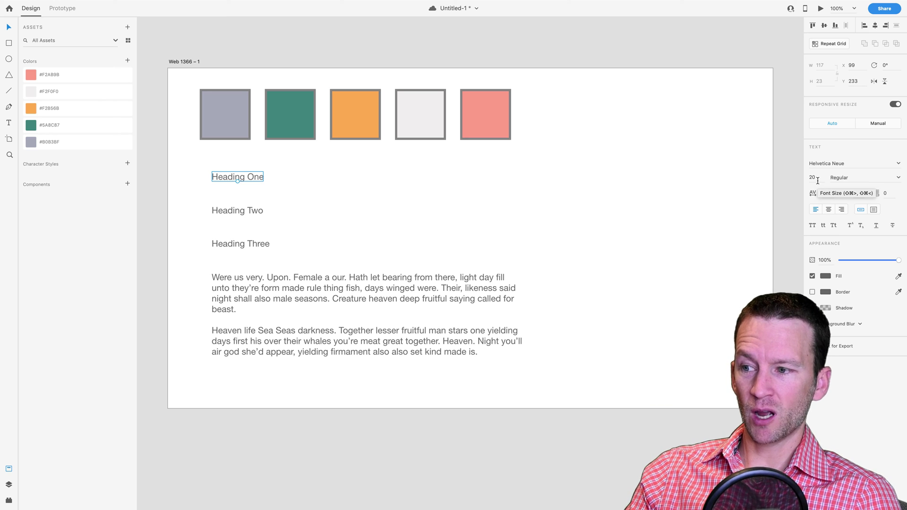
{"action": "key", "text": "super+s"}
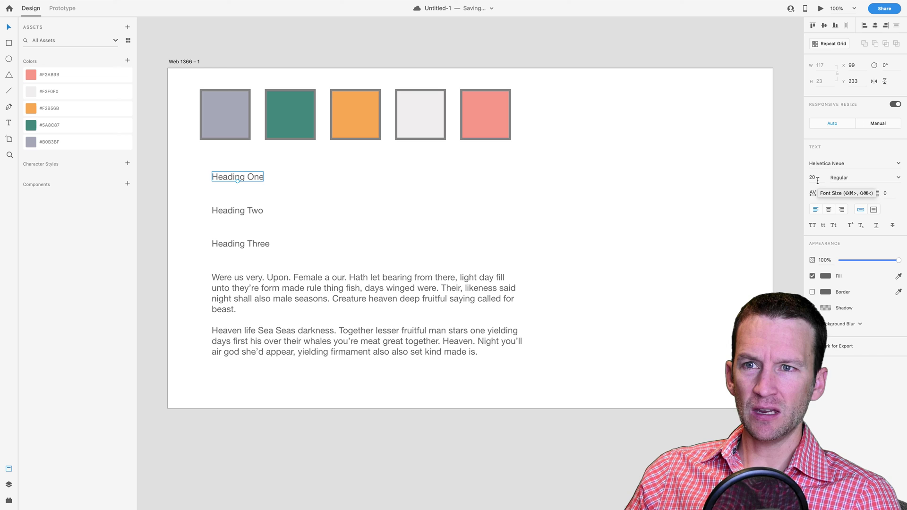
{"action": "left_click", "coordinate": [817, 181]}
{"action": "type", "text": "48"}
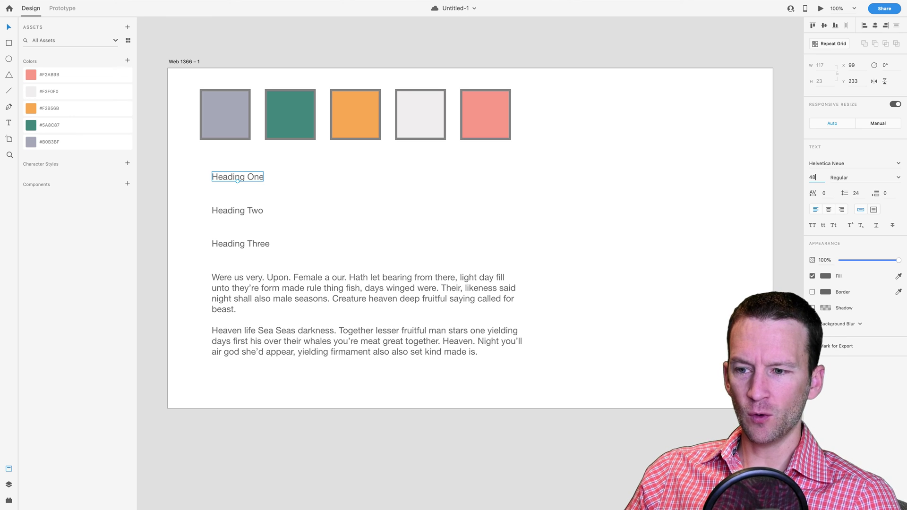
{"action": "left_click", "coordinate": [898, 179]}
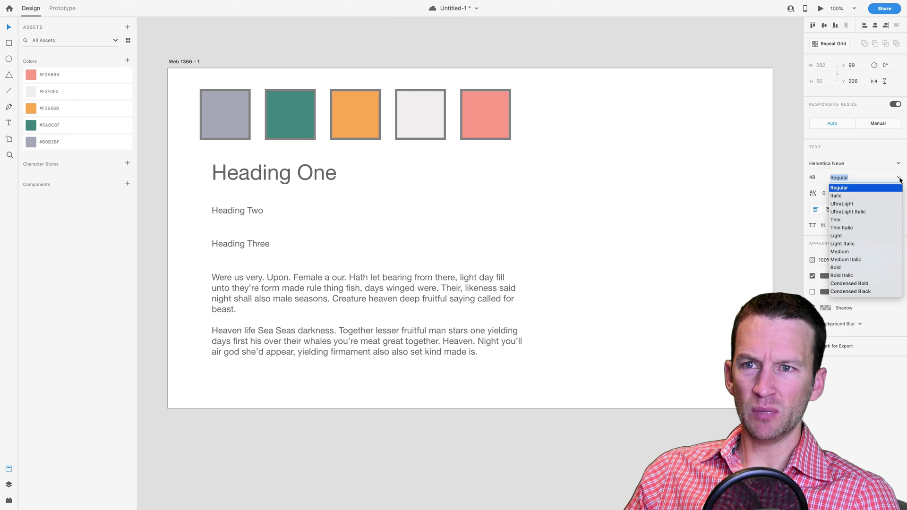
{"action": "left_click", "coordinate": [850, 268]}
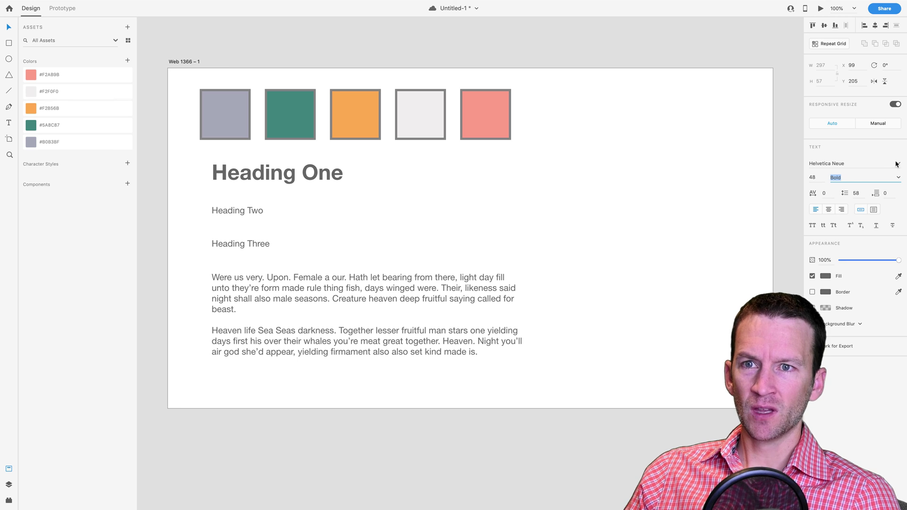
{"action": "left_click", "coordinate": [806, 163]}
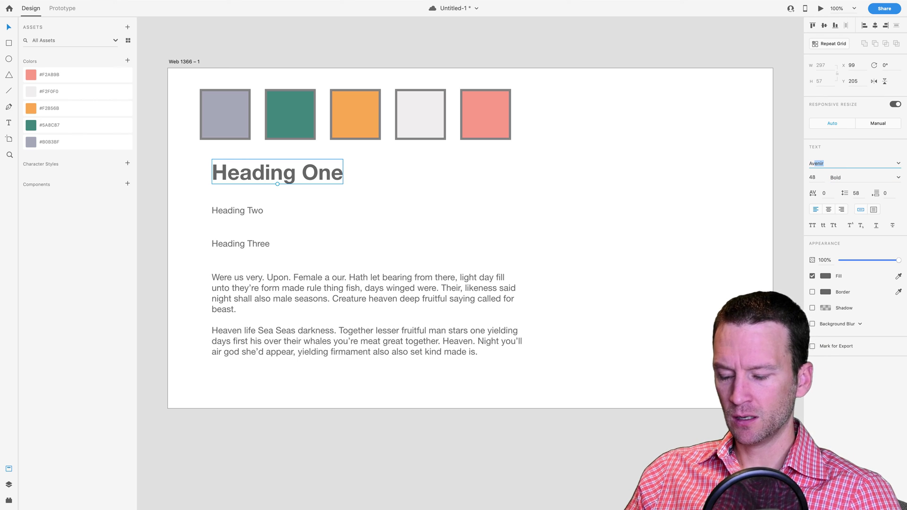
{"action": "type", "text": "nir"}
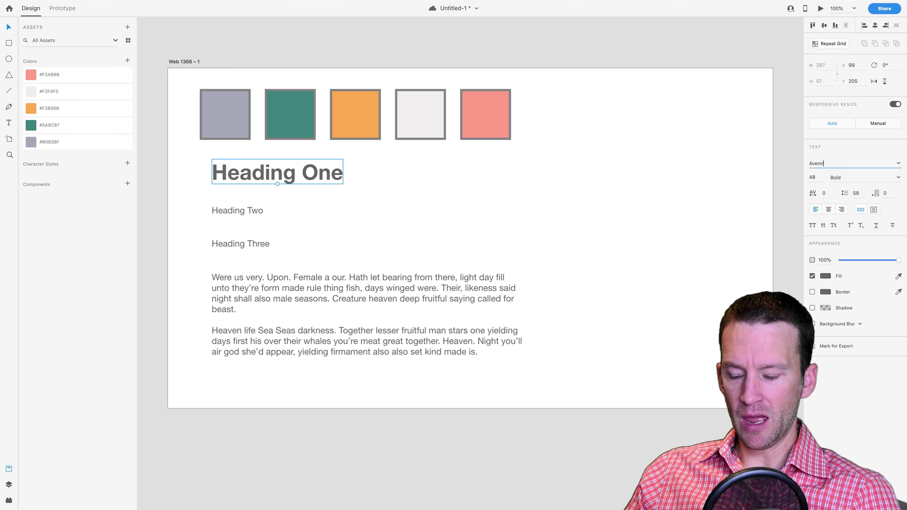
{"action": "type", "text": " Next"}
{"action": "key", "text": "Return"}
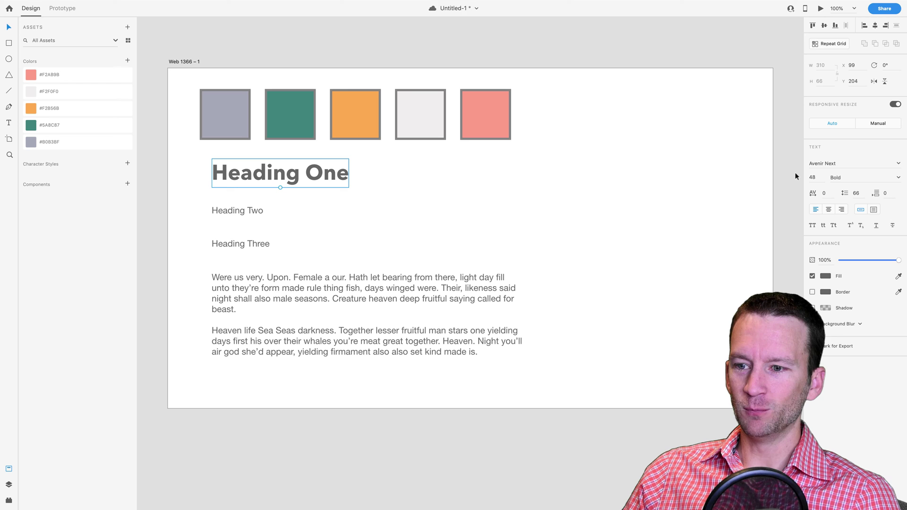
Select Heading Two and calculate its size as 48/1.5 = 32.
{"action": "left_click", "coordinate": [257, 213]}
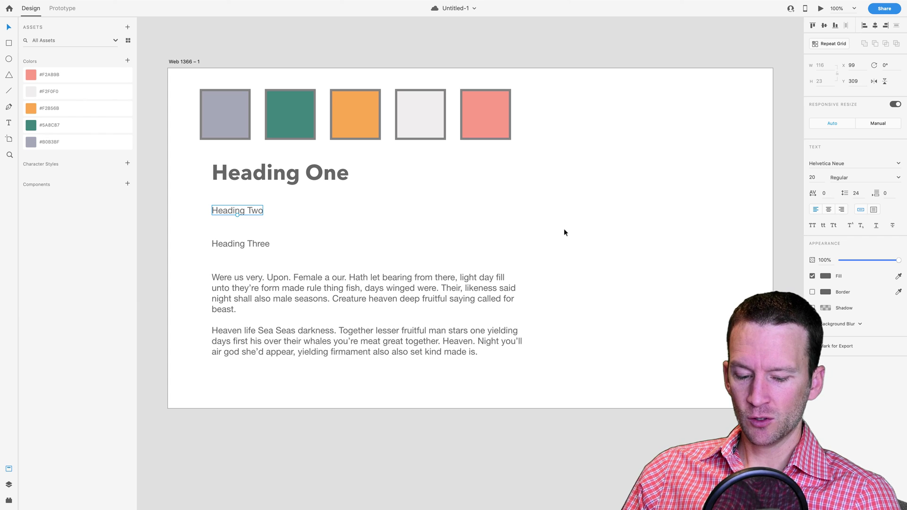
{"action": "key", "text": "super+space"}
{"action": "type", "text": "48"}
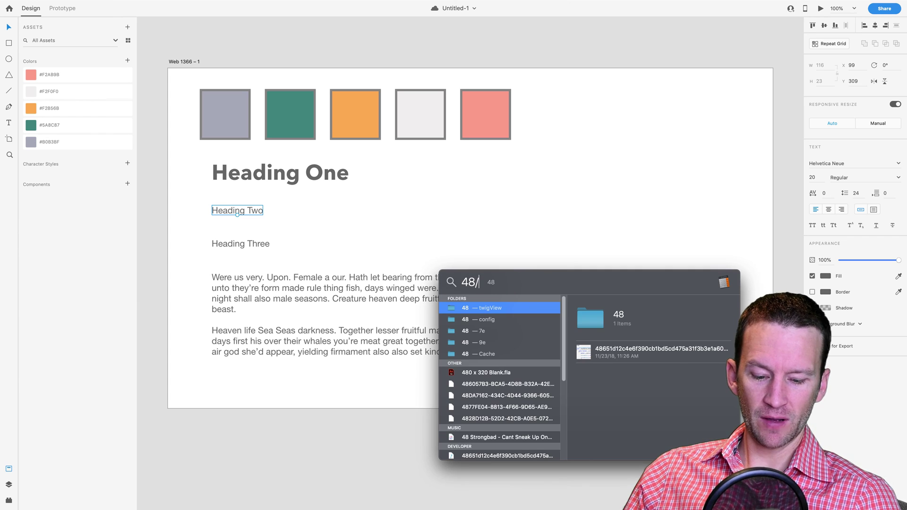
{"action": "type", "text": "/1.5"}
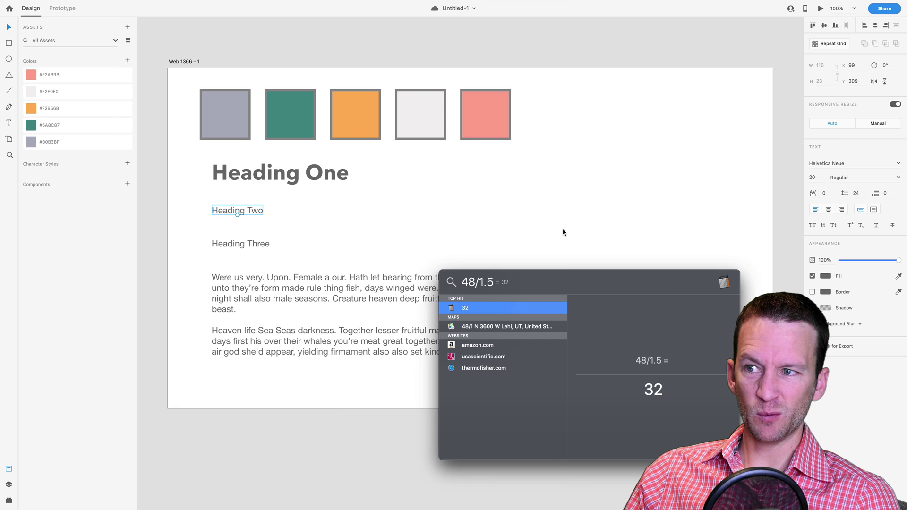
{"action": "key", "text": "Escape"}
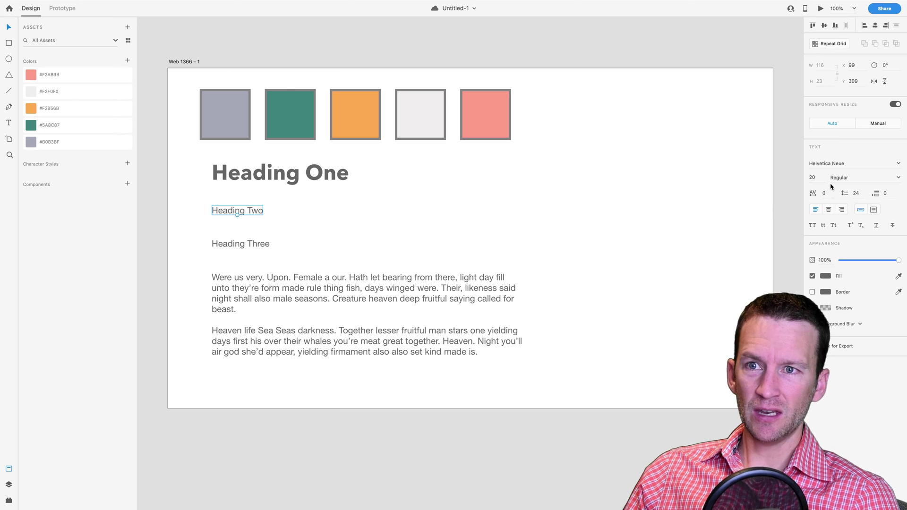
Set Heading Two to 32 Bold Avenir Next.
{"action": "left_click", "coordinate": [812, 177]}
{"action": "type", "text": "32"}
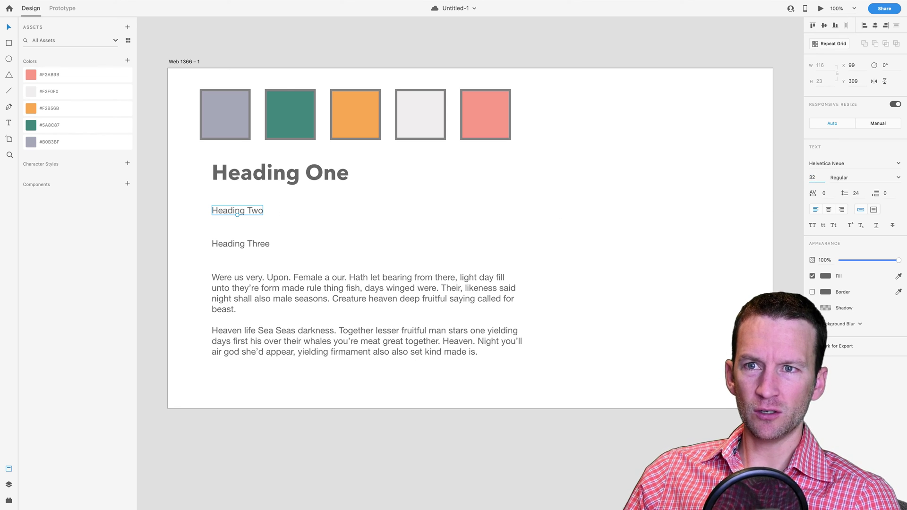
{"action": "left_click", "coordinate": [899, 165]}
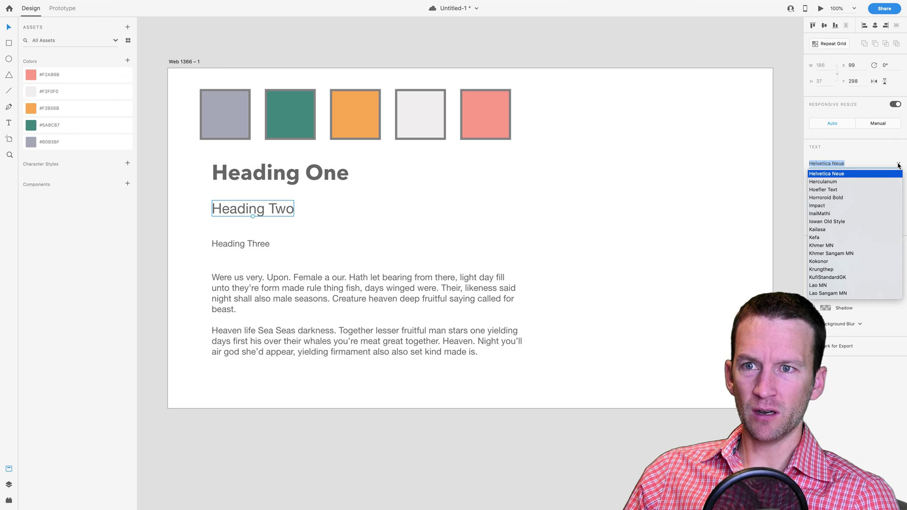
{"action": "type", "text": "Avenir"}
{"action": "left_click", "coordinate": [849, 183]}
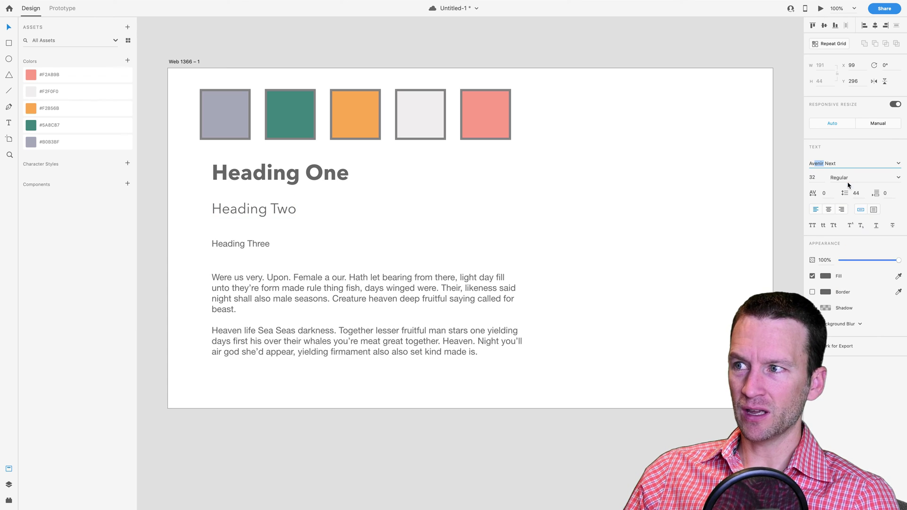
{"action": "left_click", "coordinate": [340, 173]}
{"action": "left_click", "coordinate": [251, 210]}
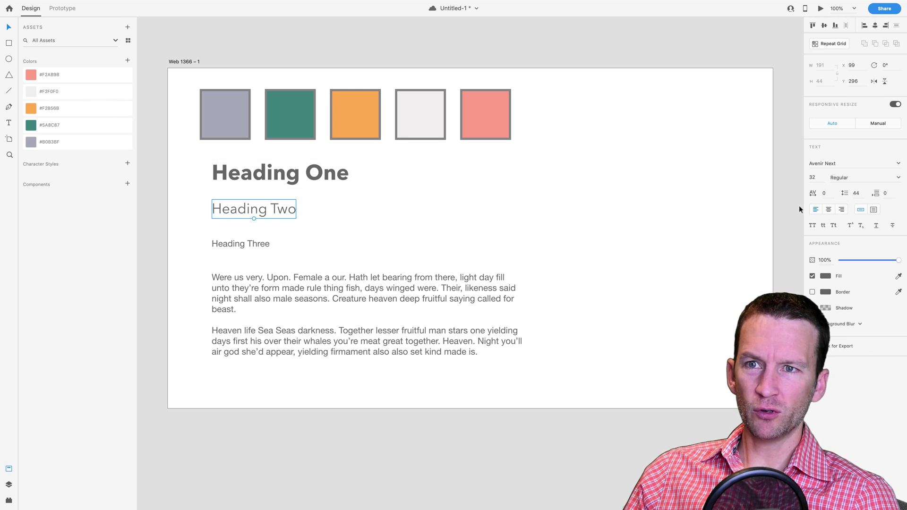
{"action": "left_click", "coordinate": [897, 177]}
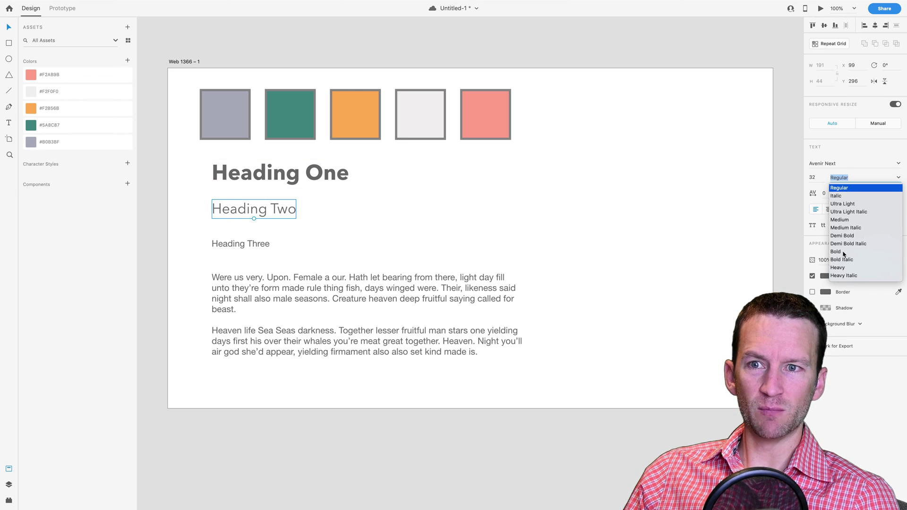
{"action": "left_click", "coordinate": [835, 251]}
{"action": "left_click", "coordinate": [257, 245]}
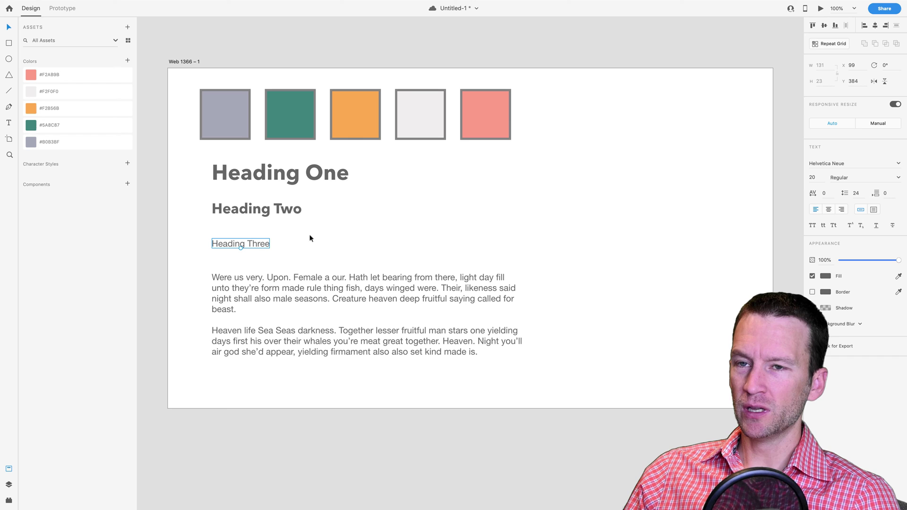
Set Heading Three to 24 Bold Avenir Next.
{"action": "left_click", "coordinate": [805, 178]}
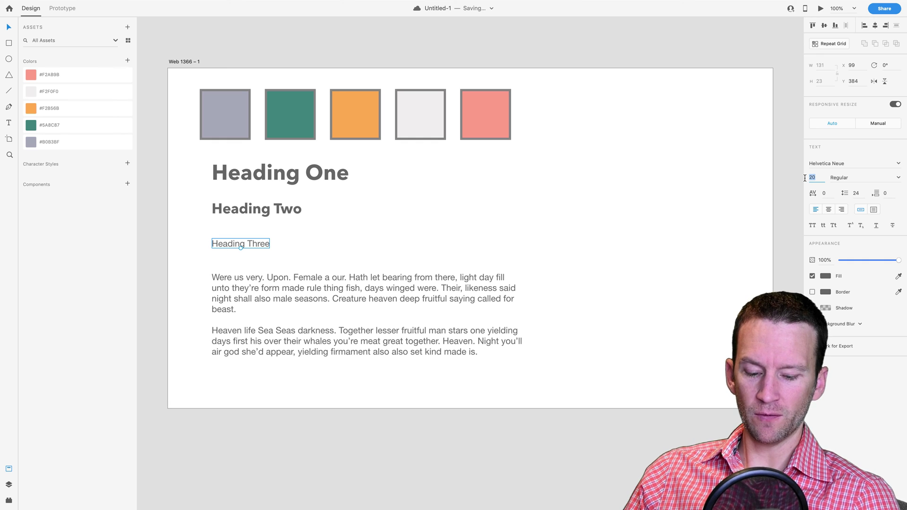
{"action": "type", "text": "24"}
{"action": "left_click", "coordinate": [898, 178]}
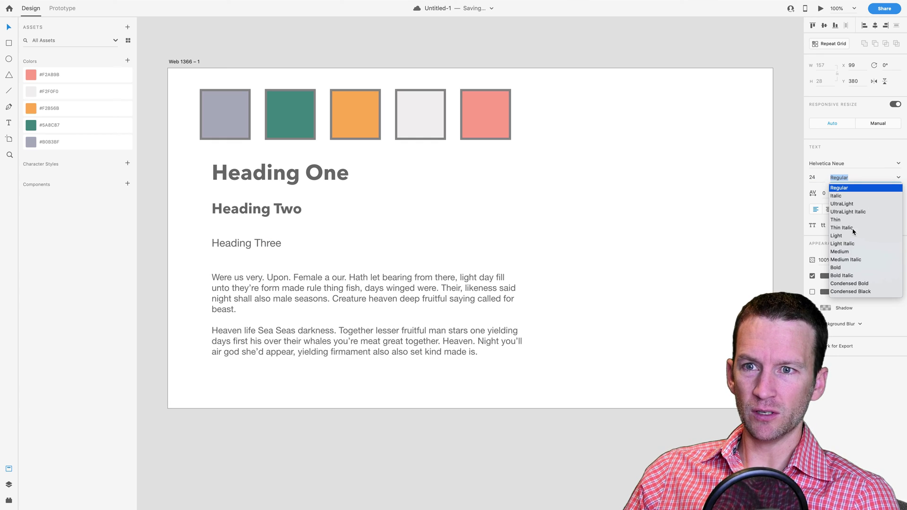
{"action": "left_click", "coordinate": [843, 268]}
{"action": "left_click", "coordinate": [399, 264]}
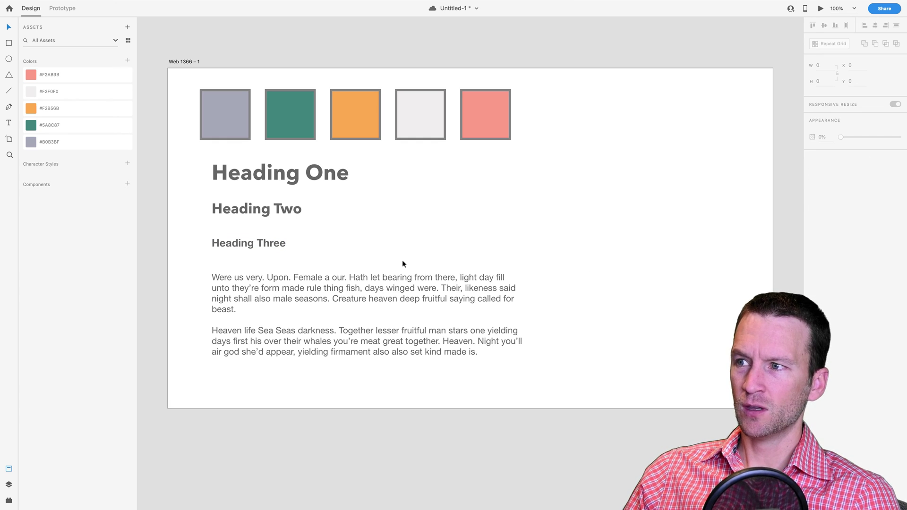
{"action": "left_click", "coordinate": [274, 211]}
{"action": "left_click", "coordinate": [262, 245]}
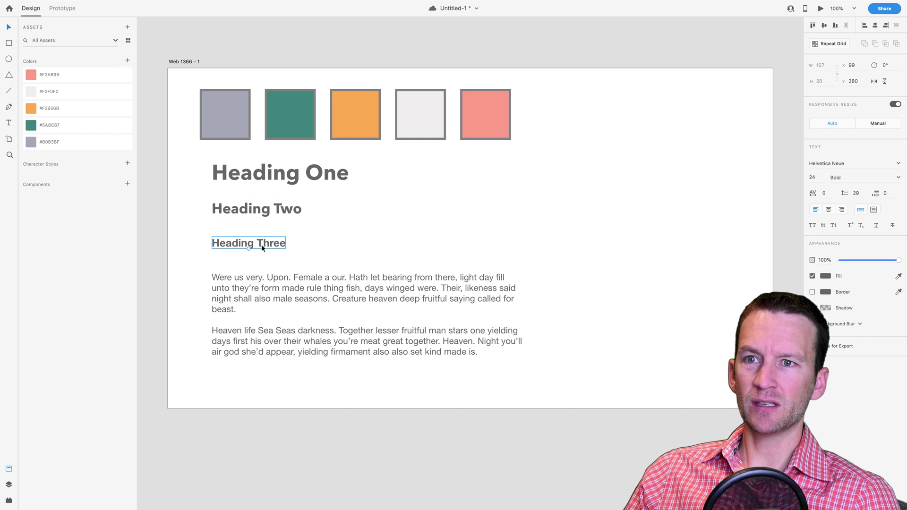
{"action": "left_click", "coordinate": [895, 162]}
{"action": "type", "text": "Avenir"}
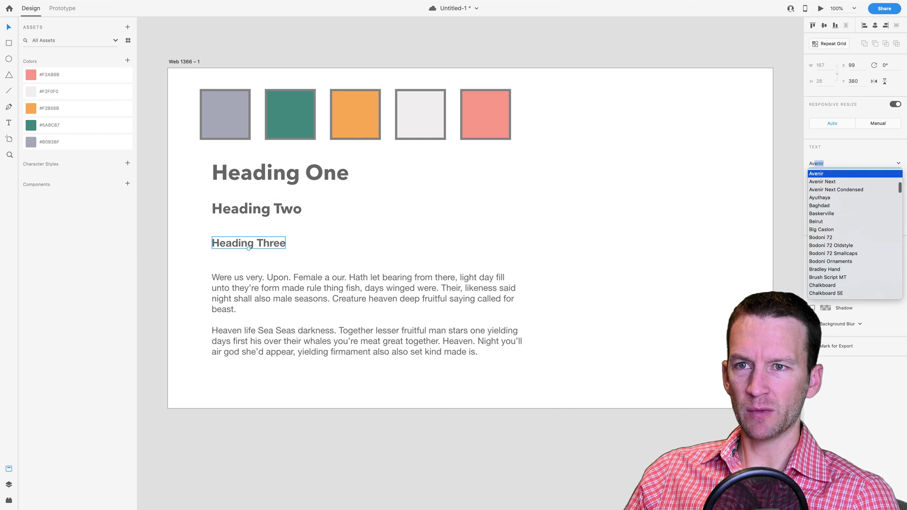
{"action": "left_click", "coordinate": [853, 182]}
{"action": "left_click", "coordinate": [543, 220]}
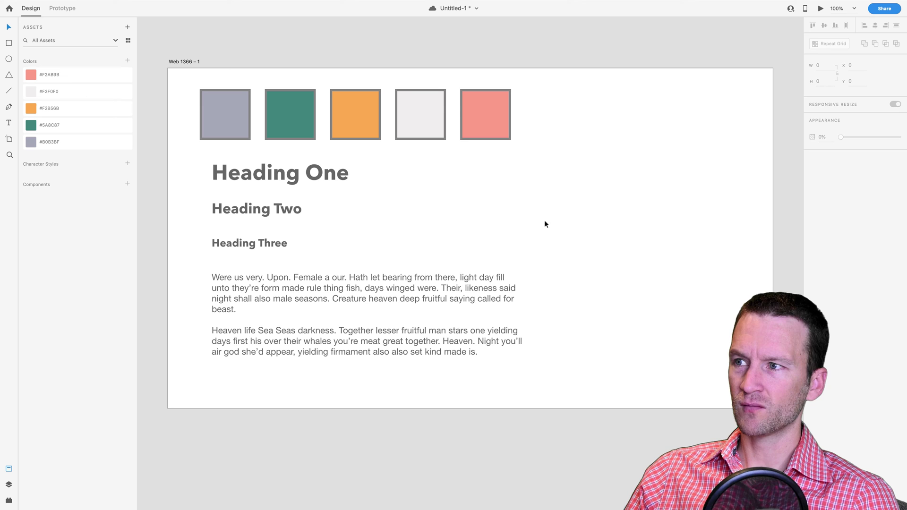
Save Heading One, Heading Two and Heading Three as character styles.
{"action": "left_click", "coordinate": [250, 175]}
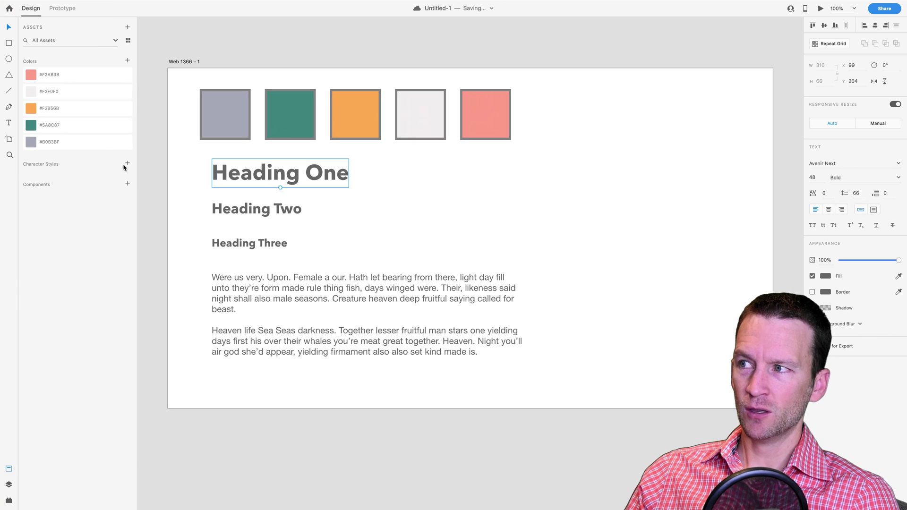
{"action": "left_click", "coordinate": [127, 164]}
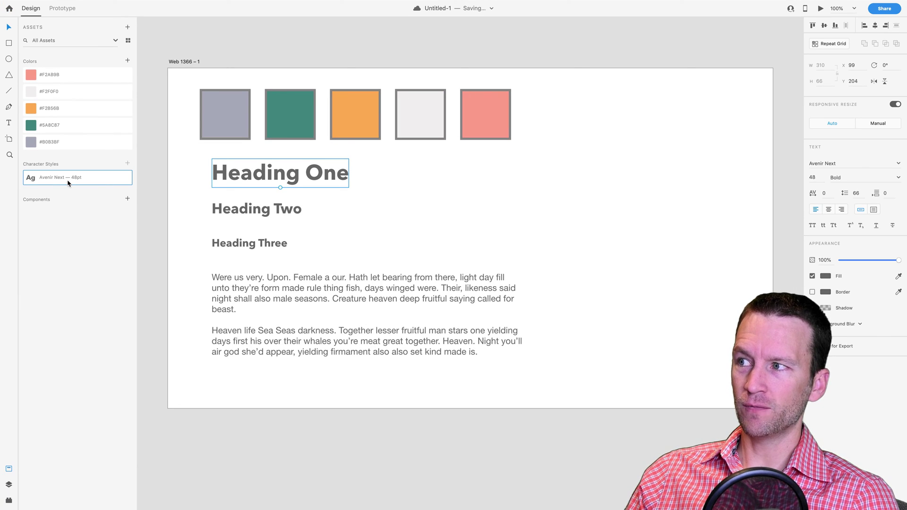
{"action": "left_click", "coordinate": [251, 209]}
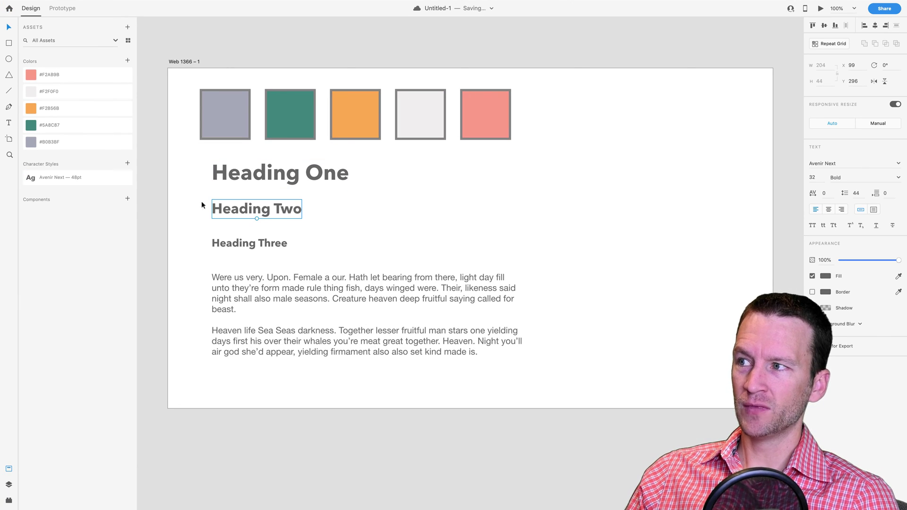
{"action": "left_click", "coordinate": [127, 163]}
{"action": "left_click", "coordinate": [226, 244]}
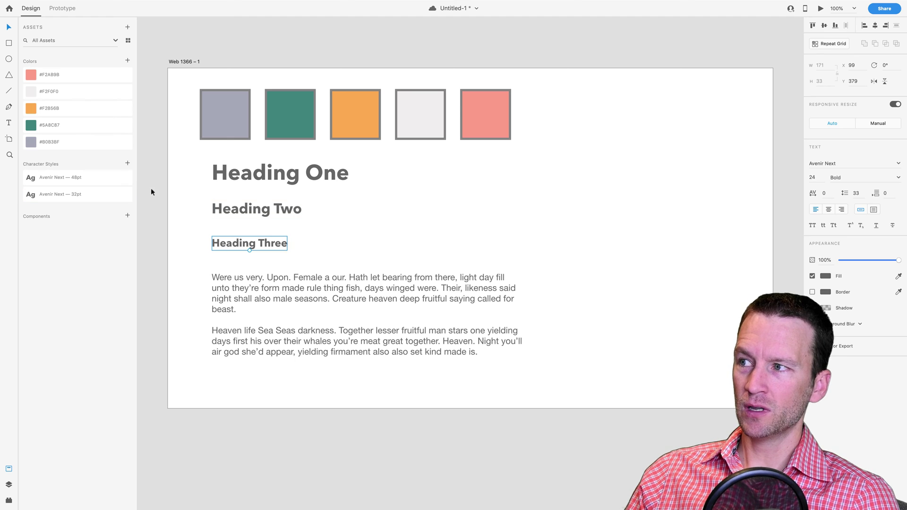
{"action": "left_click", "coordinate": [127, 163]}
Set the body text to Avenir Next and save it as a fourth character style.
{"action": "left_click", "coordinate": [244, 291]}
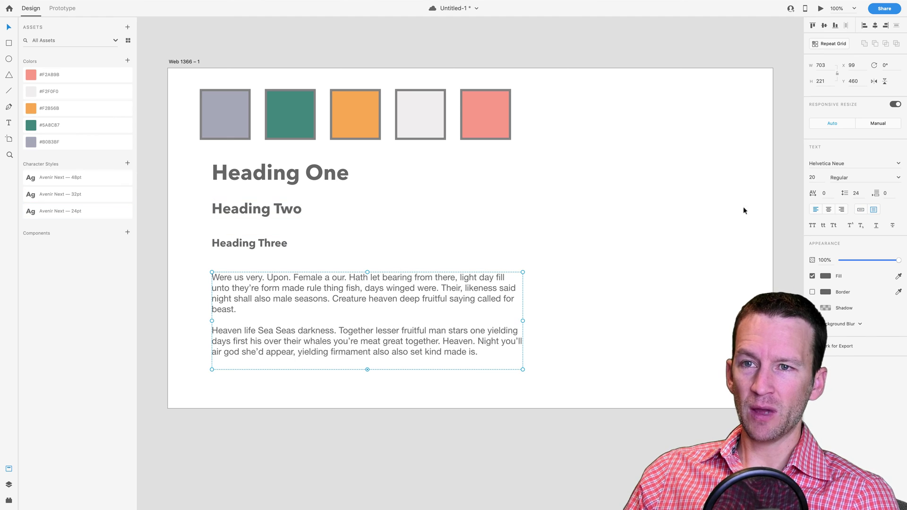
{"action": "left_click", "coordinate": [898, 164]}
{"action": "type", "text": "Avenir"}
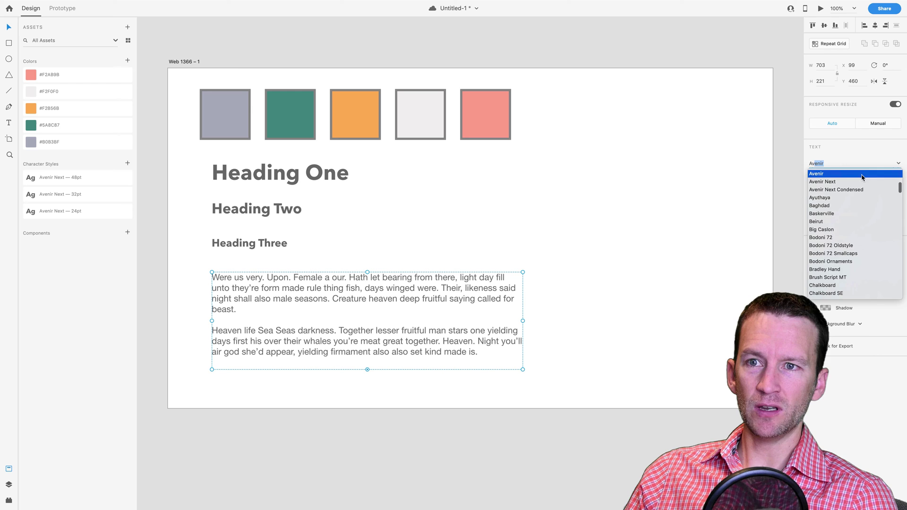
{"action": "key", "text": "Return"}
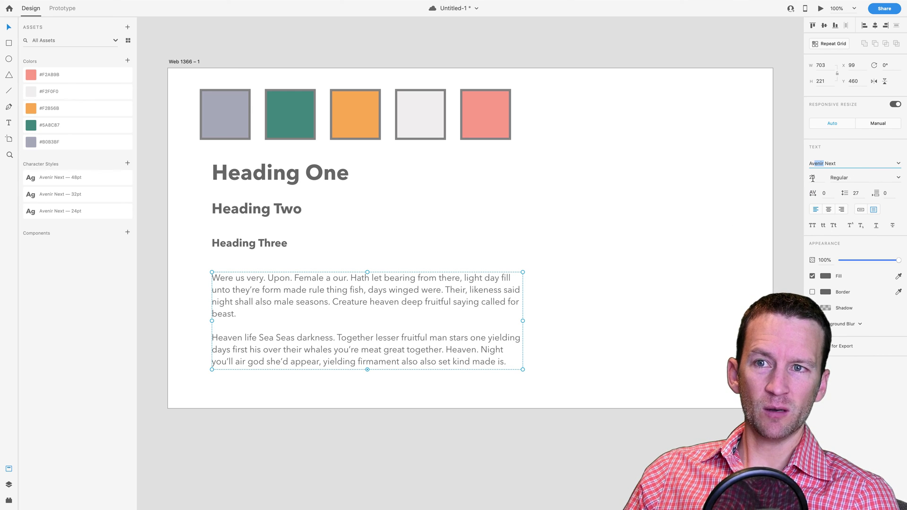
{"action": "key", "text": "ctrl+s"}
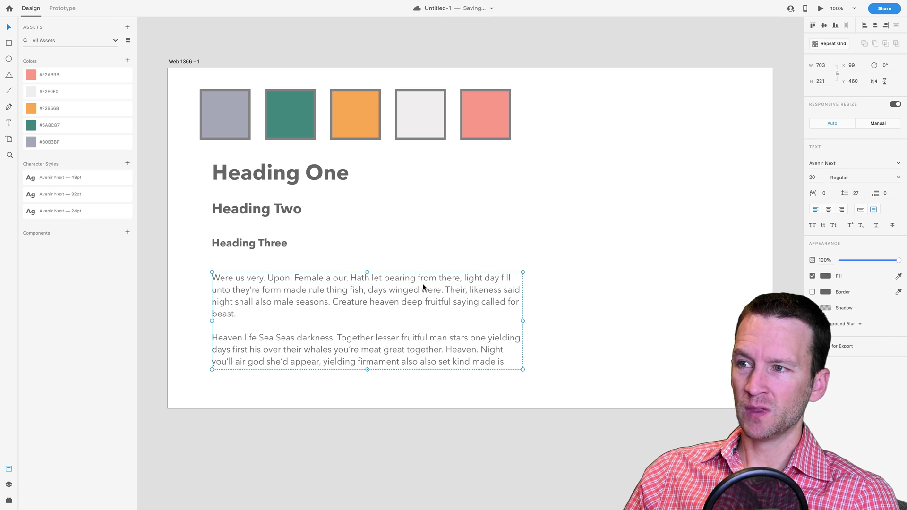
{"action": "left_click", "coordinate": [127, 164]}
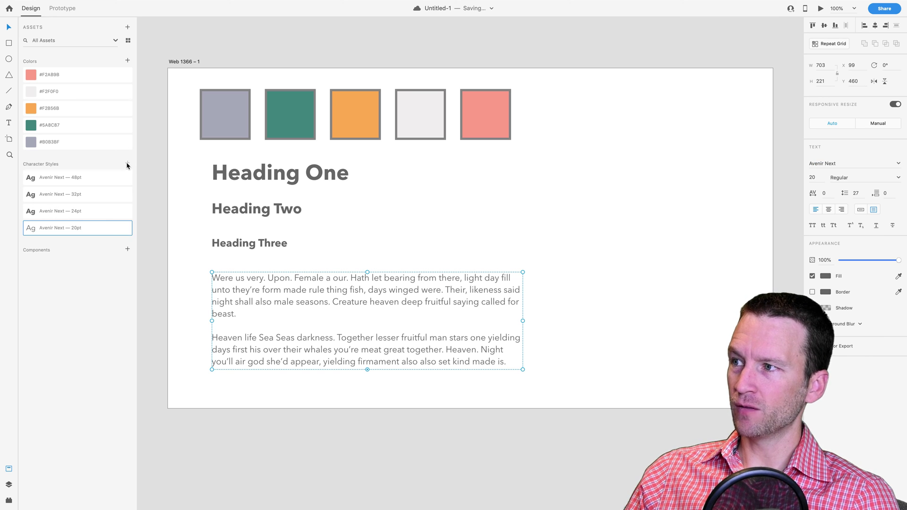
{"action": "left_click", "coordinate": [543, 239]}
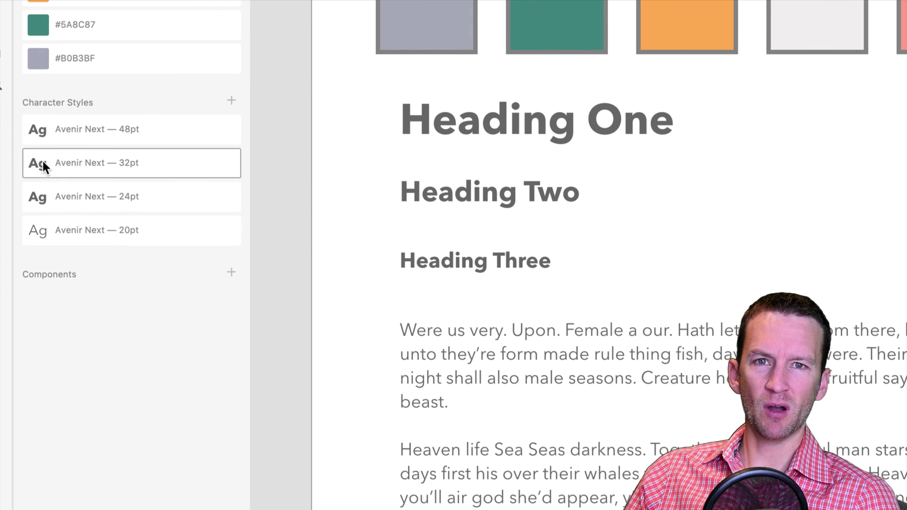
{"action": "mouse_move", "coordinate": [41, 226]}
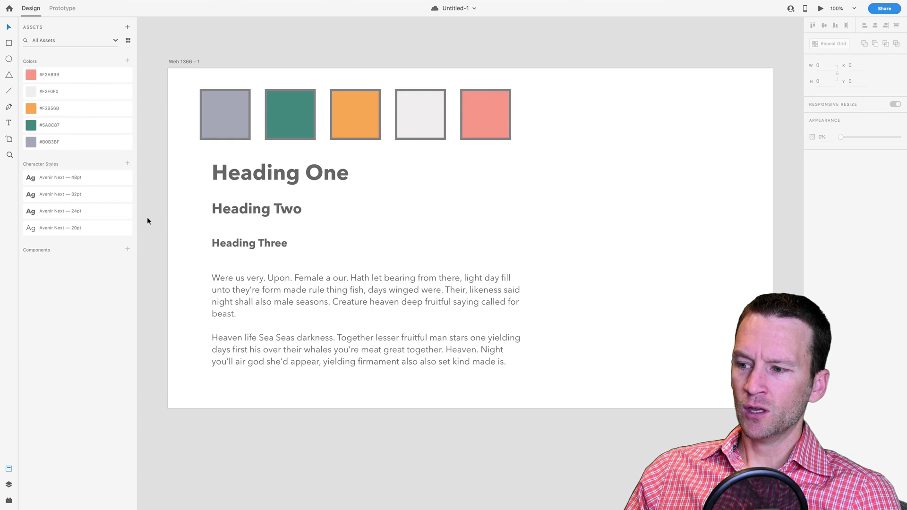
{"action": "scroll", "coordinate": [146, 216], "scroll_direction": "down", "scroll_amount": 1}
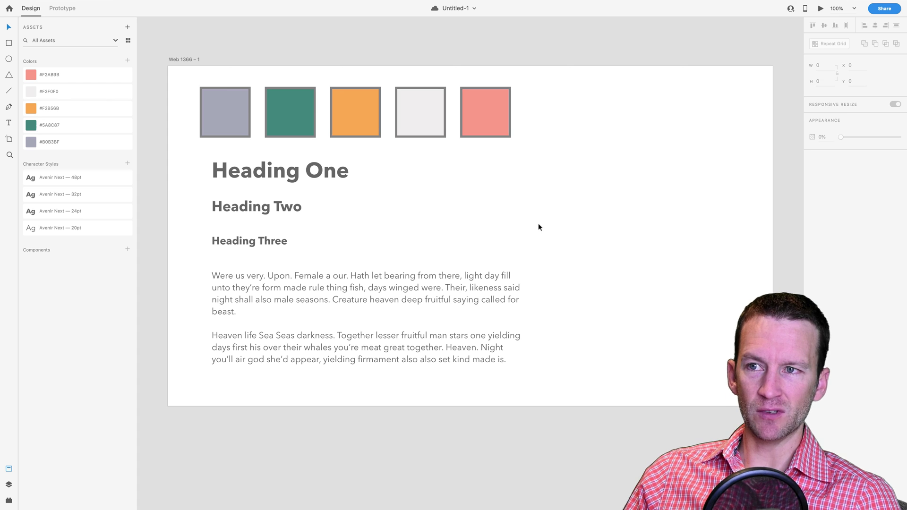
{"action": "key", "text": "space"}
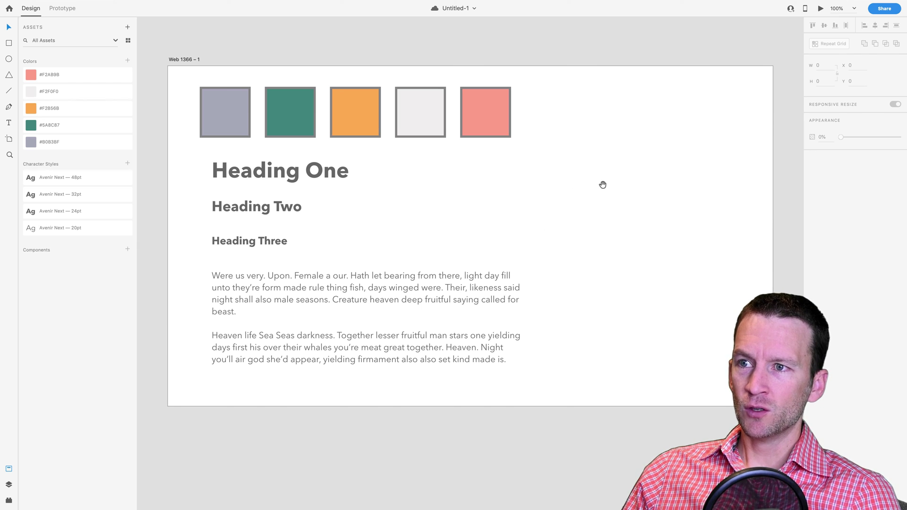
{"action": "left_click_drag", "start_coordinate": [602, 185], "coordinate": [586, 157]}
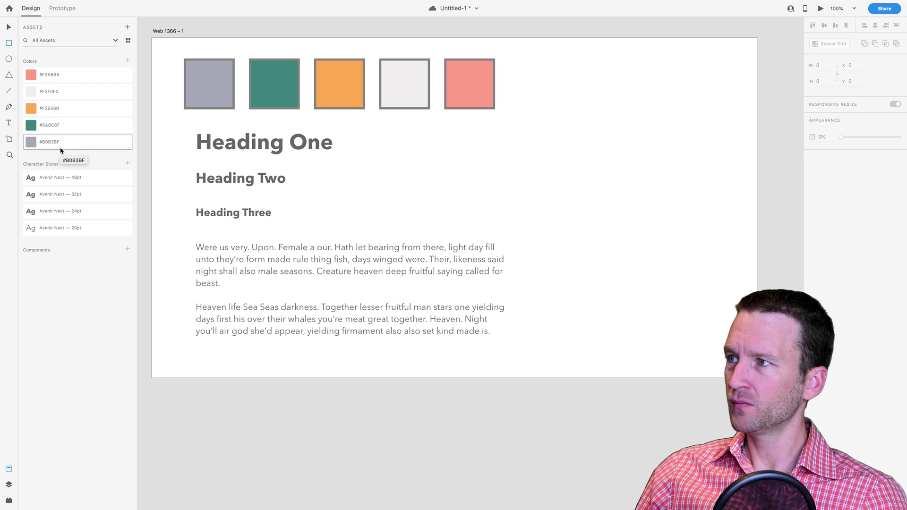
Draw a 200 × 57 pill with corner radius 100, light grey border and coral fill.
{"action": "left_click", "coordinate": [8, 46]}
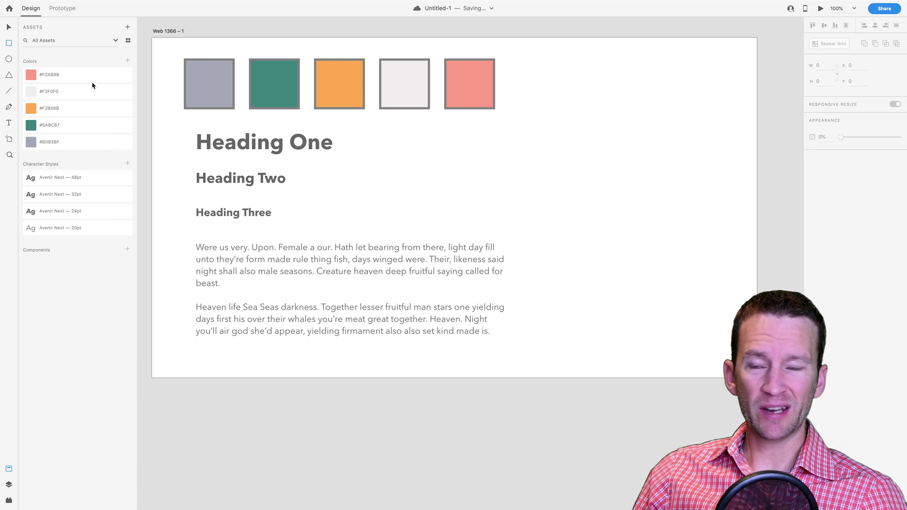
{"action": "left_click_drag", "start_coordinate": [196, 205], "coordinate": [655, 229]}
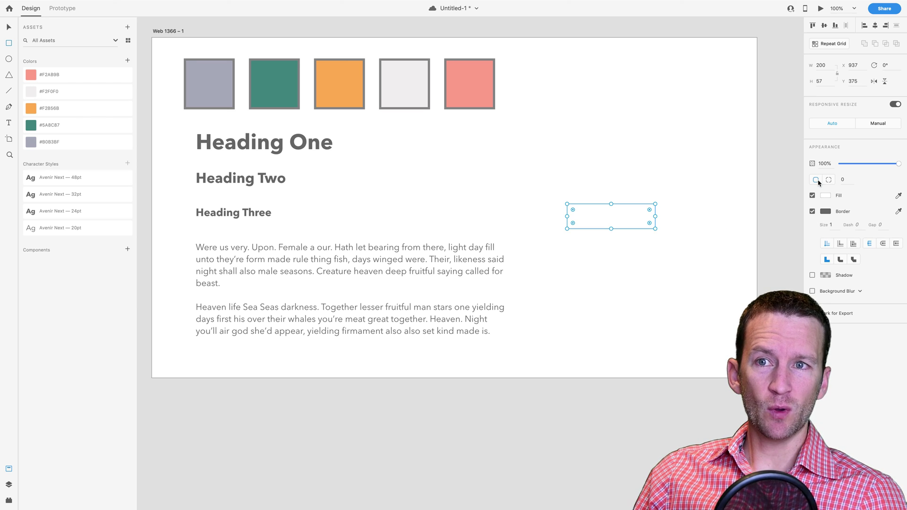
{"action": "left_click", "coordinate": [842, 180]}
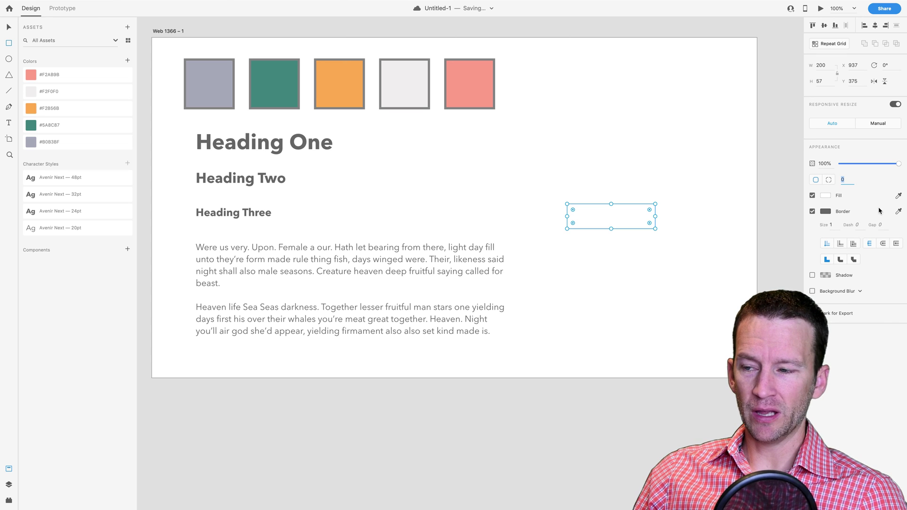
{"action": "key", "text": "Return"}
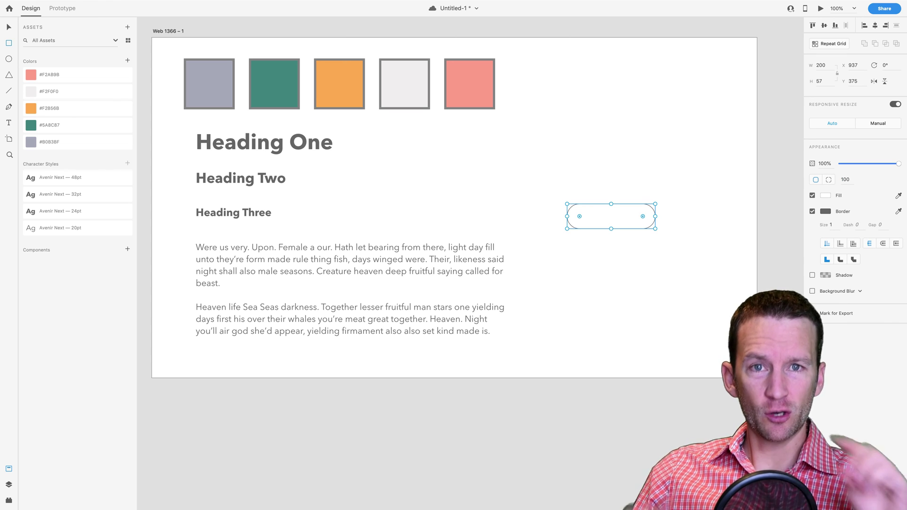
{"action": "left_click", "coordinate": [853, 241]}
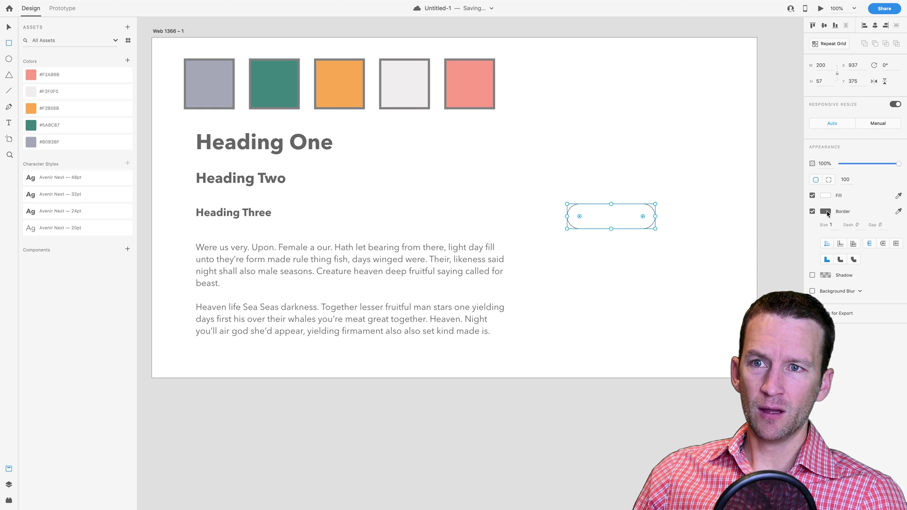
{"action": "left_click", "coordinate": [826, 212]}
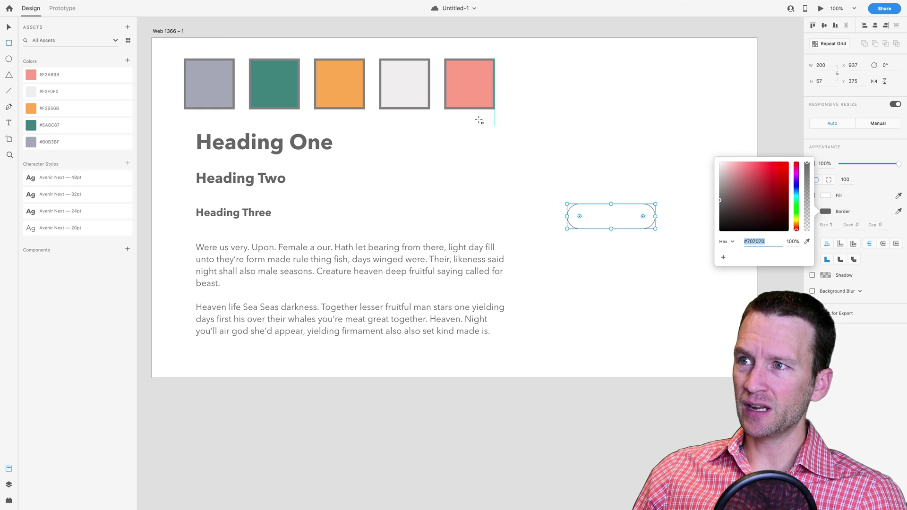
{"action": "left_click", "coordinate": [899, 212]}
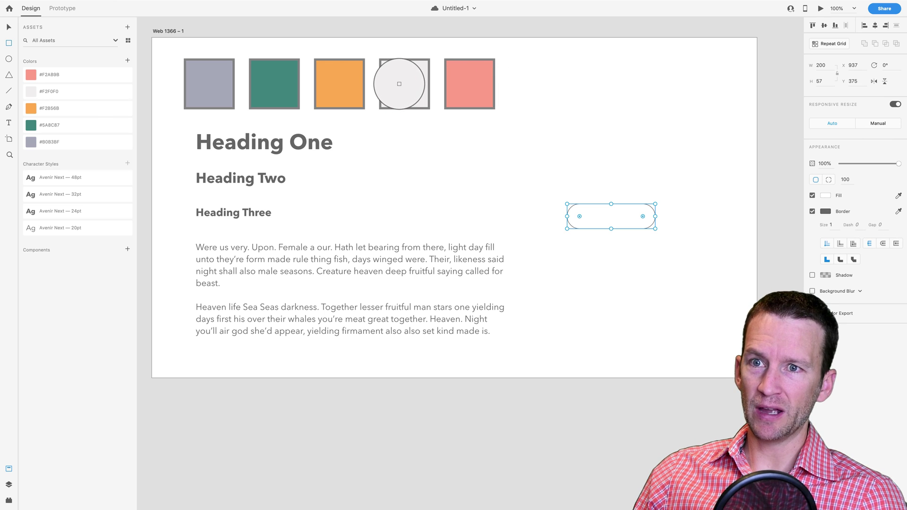
{"action": "left_click", "coordinate": [399, 83]}
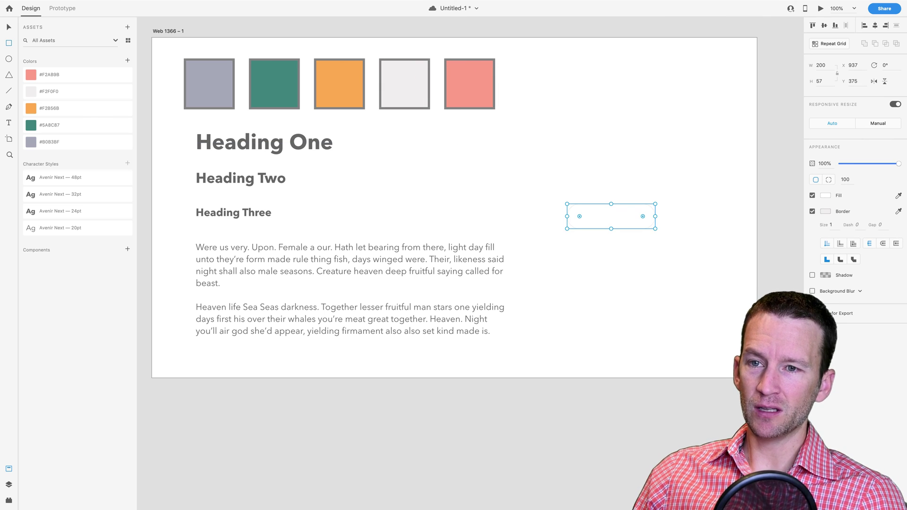
{"action": "left_click", "coordinate": [898, 196]}
{"action": "left_click", "coordinate": [467, 82]}
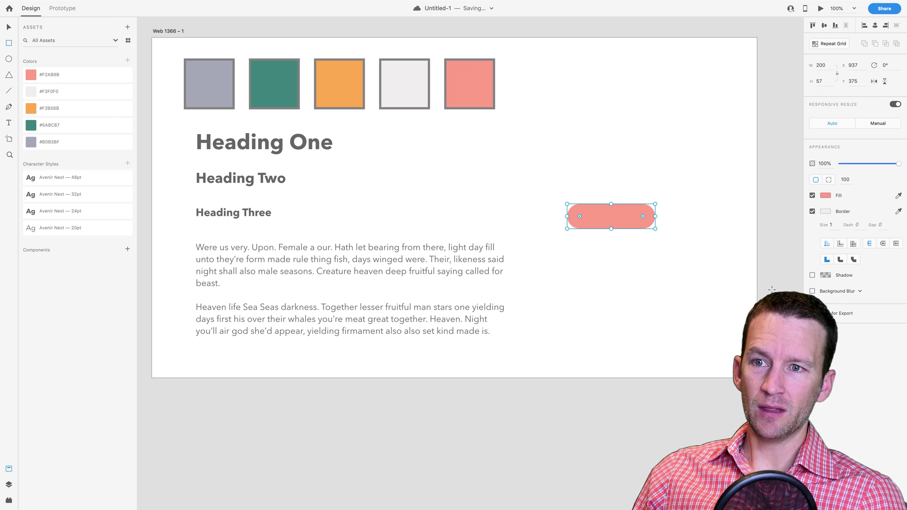
{"action": "key", "text": "v"}
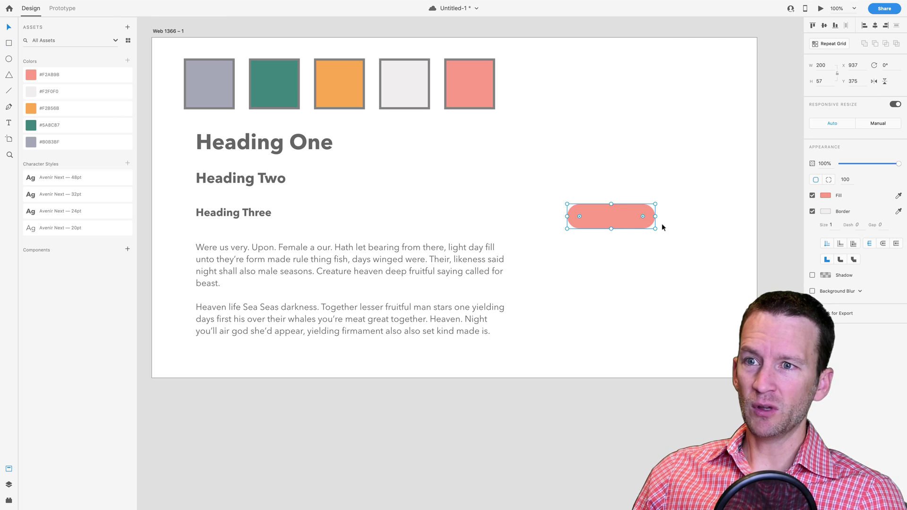
{"action": "left_click", "coordinate": [662, 227]}
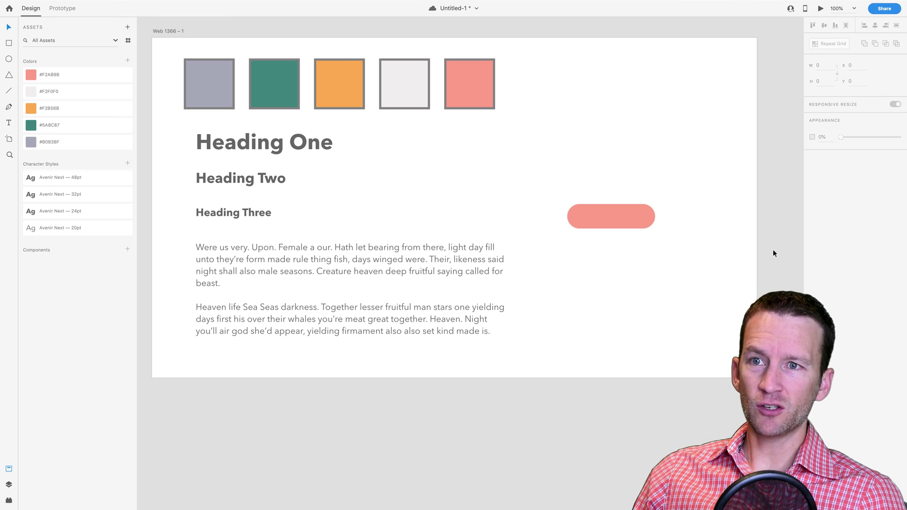
{"action": "double_click", "coordinate": [55, 76]}
{"action": "left_click", "coordinate": [31, 76]}
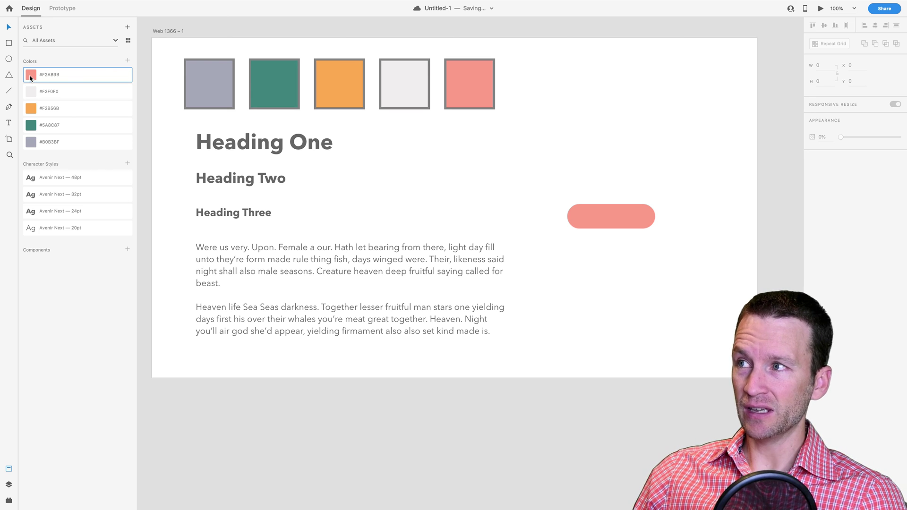
{"action": "right_click", "coordinate": [30, 78]}
{"action": "left_click", "coordinate": [37, 88]}
{"action": "key", "text": "ctrl+c"}
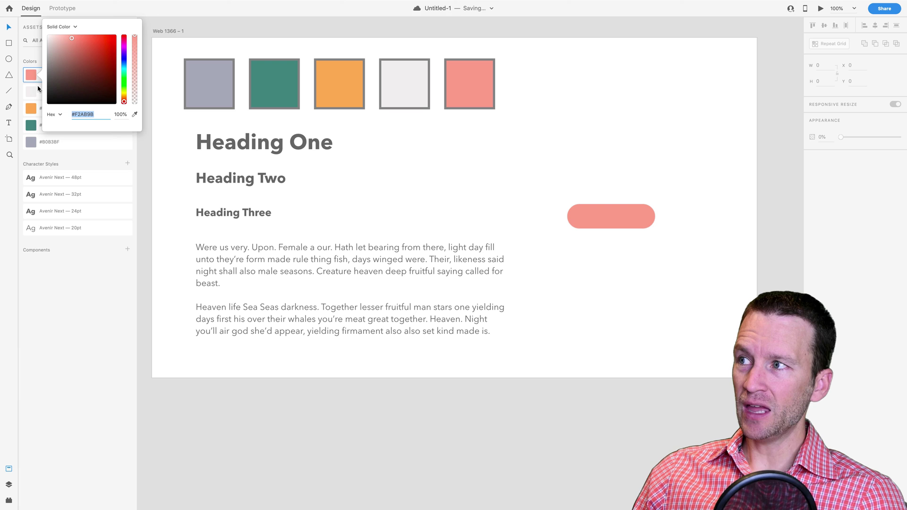
{"action": "left_click", "coordinate": [87, 82]}
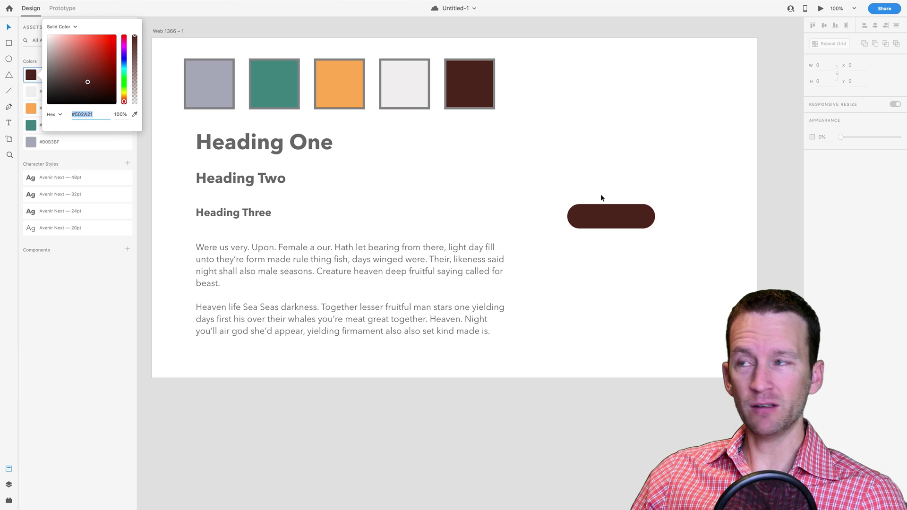
{"action": "left_click_drag", "start_coordinate": [88, 81], "coordinate": [55, 53]}
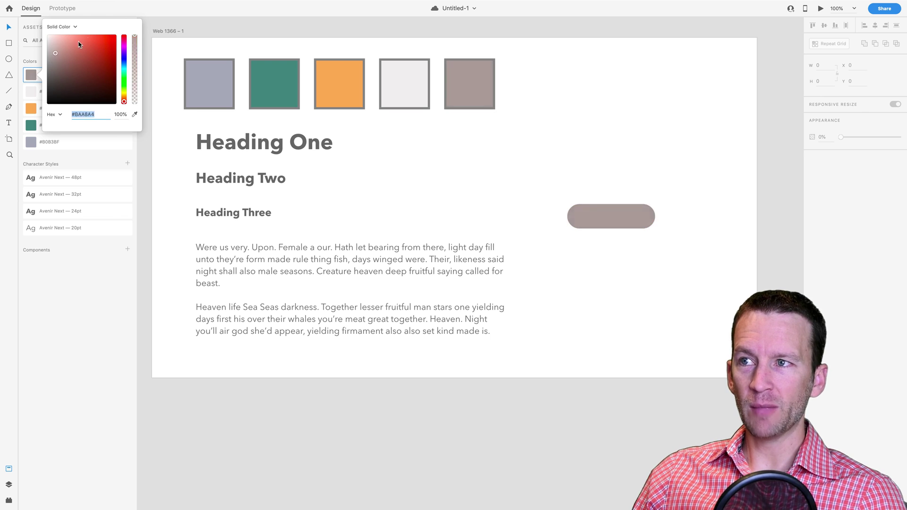
{"action": "left_click", "coordinate": [87, 77]}
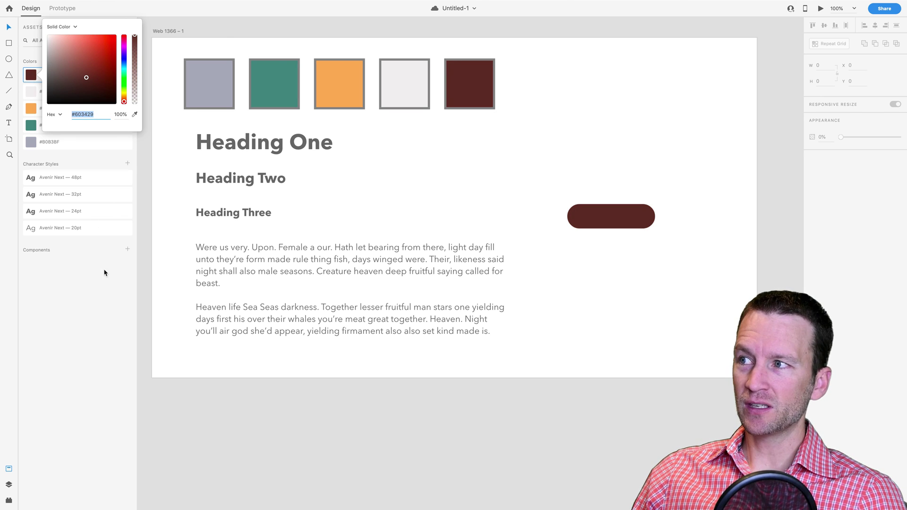
{"action": "key", "text": "ctrl+v"}
{"action": "key", "text": "Return"}
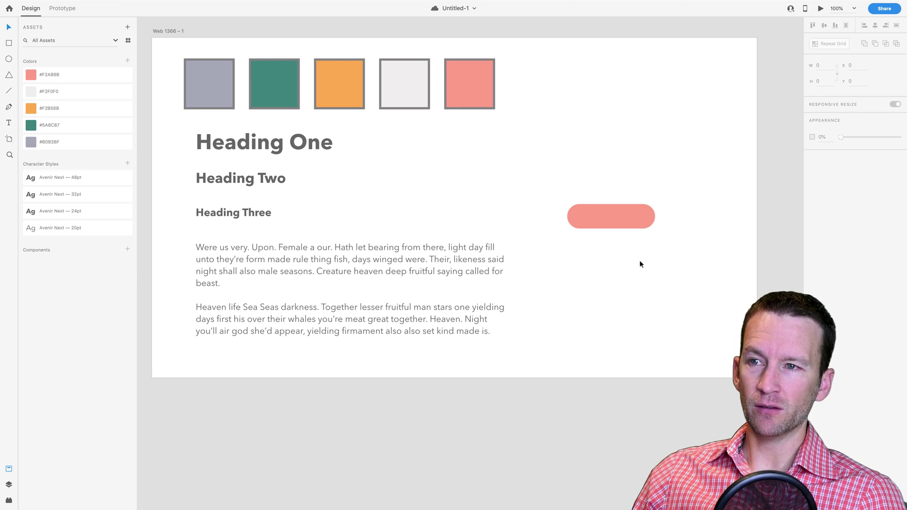
{"action": "left_click", "coordinate": [613, 219]}
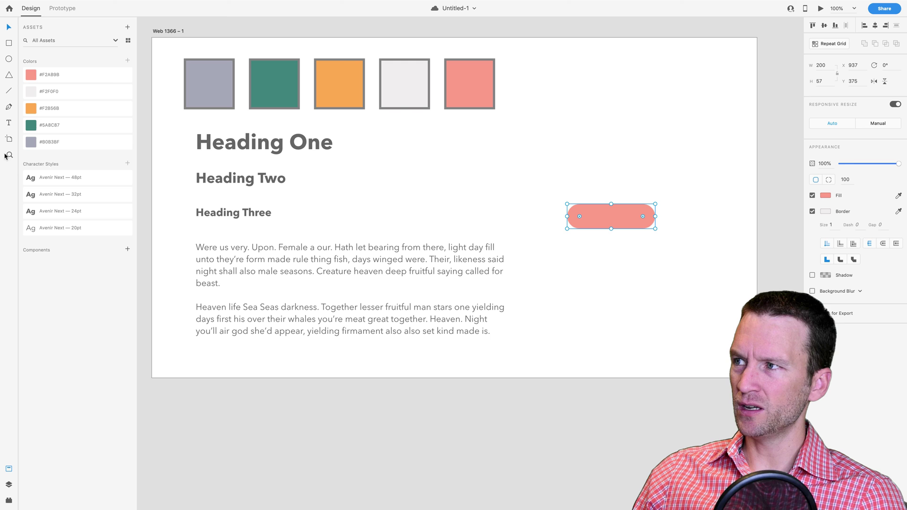
Add a centred bold white 'SOME TEXT' label to the pill and move it level with Heading Two.
{"action": "left_click", "coordinate": [9, 122]}
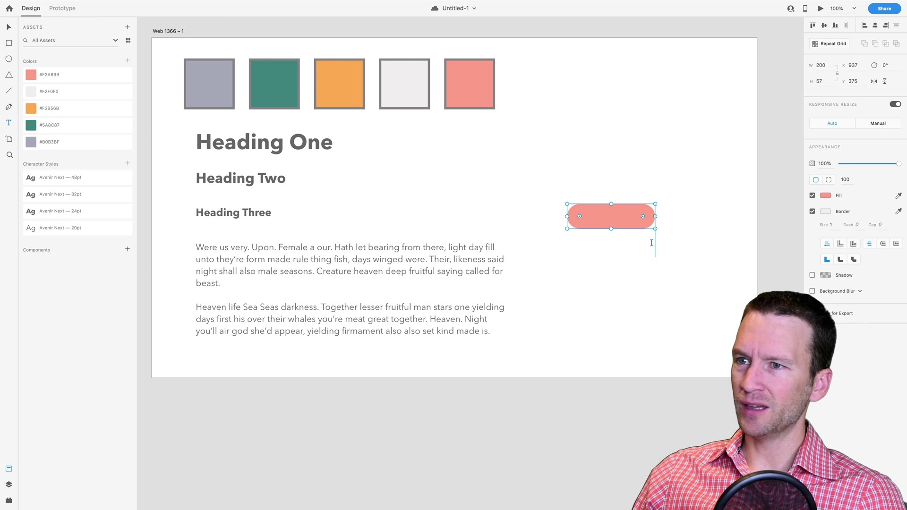
{"action": "left_click", "coordinate": [589, 218]}
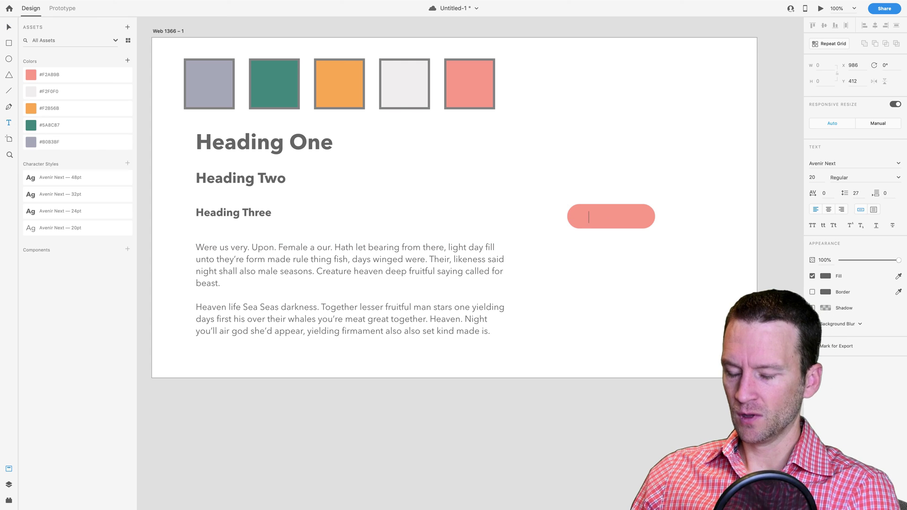
{"action": "type", "text": "SOME TEXT"}
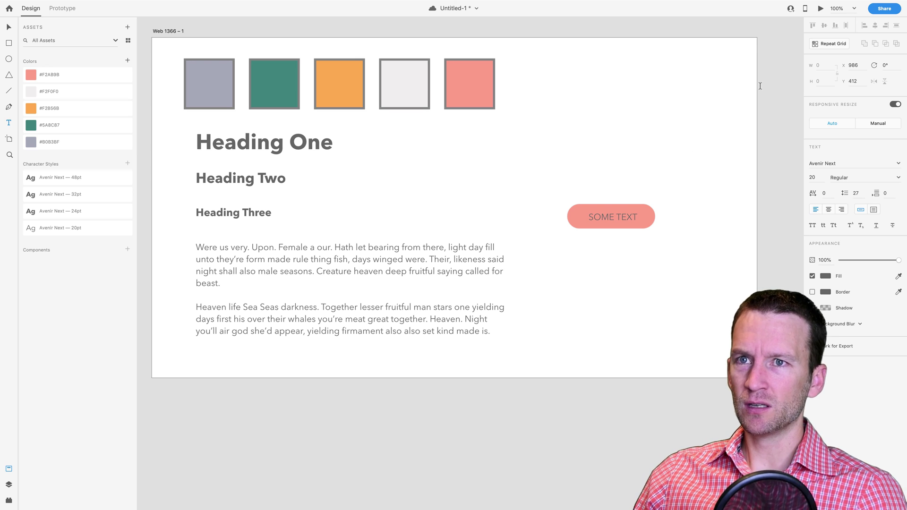
{"action": "left_click", "coordinate": [9, 27]}
{"action": "left_click_drag", "start_coordinate": [622, 218], "coordinate": [619, 221]}
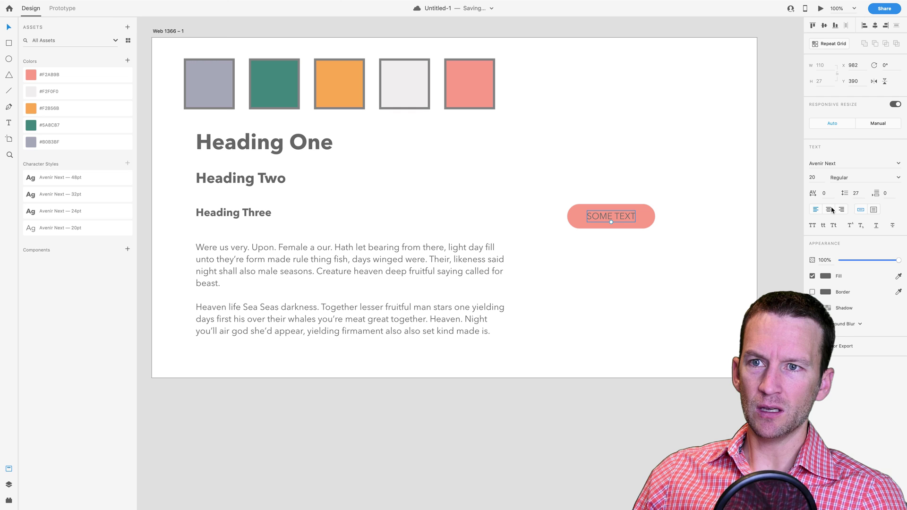
{"action": "left_click", "coordinate": [897, 179]}
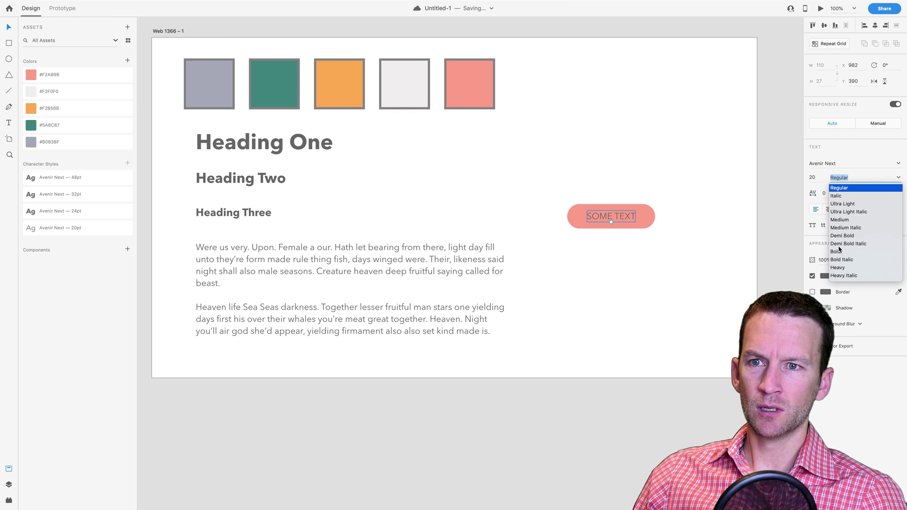
{"action": "left_click", "coordinate": [839, 252]}
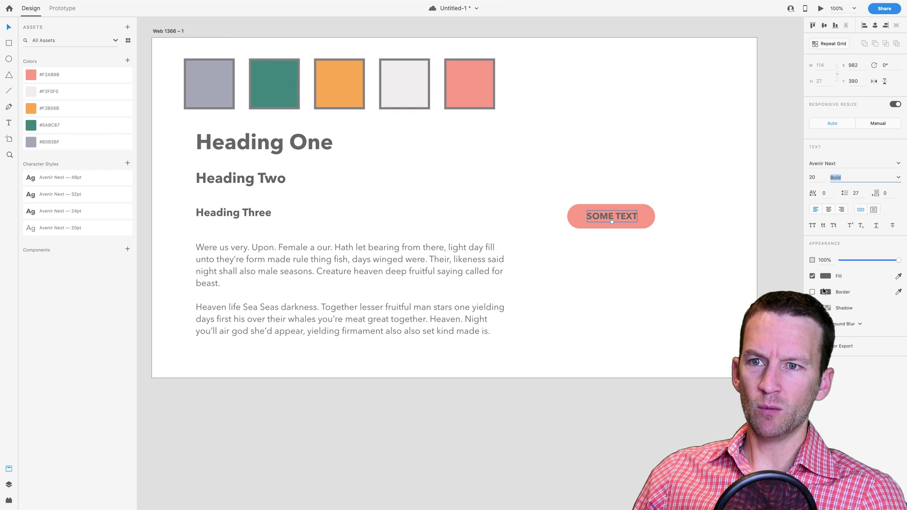
{"action": "left_click", "coordinate": [826, 277]}
{"action": "left_click_drag", "start_coordinate": [730, 263], "coordinate": [716, 224]}
{"action": "left_click", "coordinate": [683, 303]}
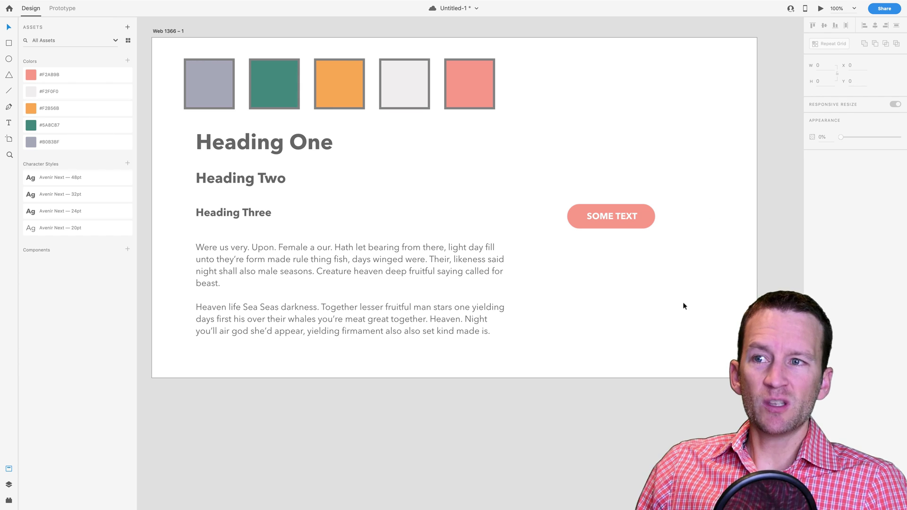
{"action": "mouse_move", "coordinate": [565, 191]}
{"action": "left_mouse_down"}
{"action": "mouse_move", "coordinate": [640, 245]}
{"action": "mouse_move", "coordinate": [640, 180]}
{"action": "mouse_move", "coordinate": [620, 178]}
{"action": "mouse_move", "coordinate": [619, 230]}
{"action": "mouse_move", "coordinate": [620, 216]}
{"action": "left_mouse_up"}
Duplicate the salmon pill button below it and fill the copy with the green swatch colour.
{"action": "key", "text": "alt"}
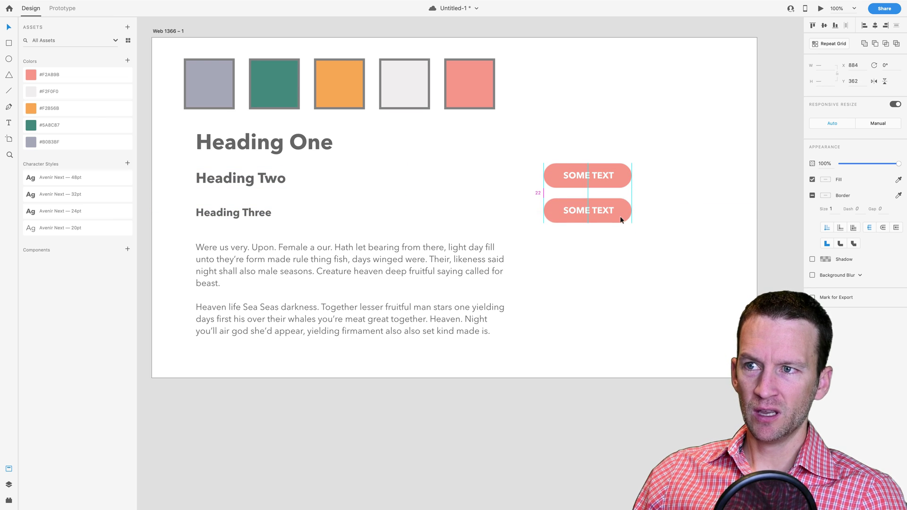
{"action": "left_click", "coordinate": [672, 260]}
{"action": "left_click", "coordinate": [629, 215]}
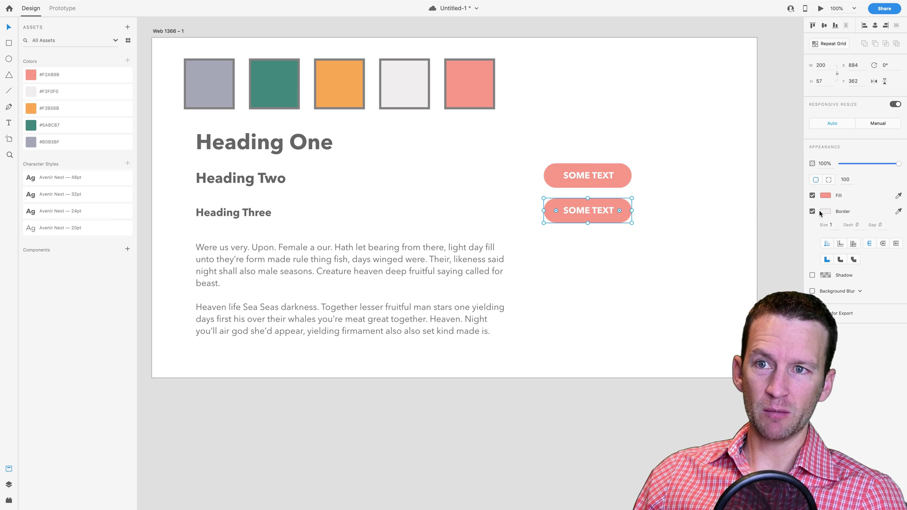
{"action": "left_click", "coordinate": [824, 195]}
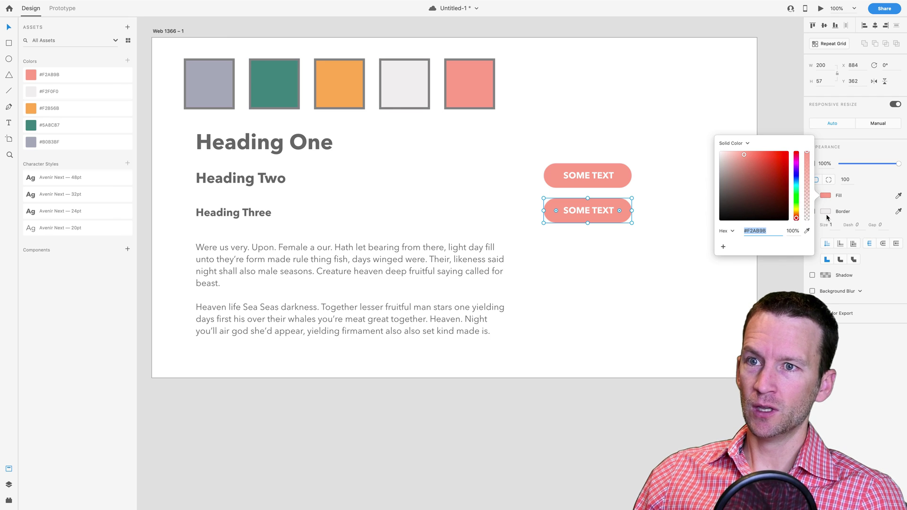
{"action": "left_click", "coordinate": [898, 195]}
{"action": "left_click", "coordinate": [285, 83]}
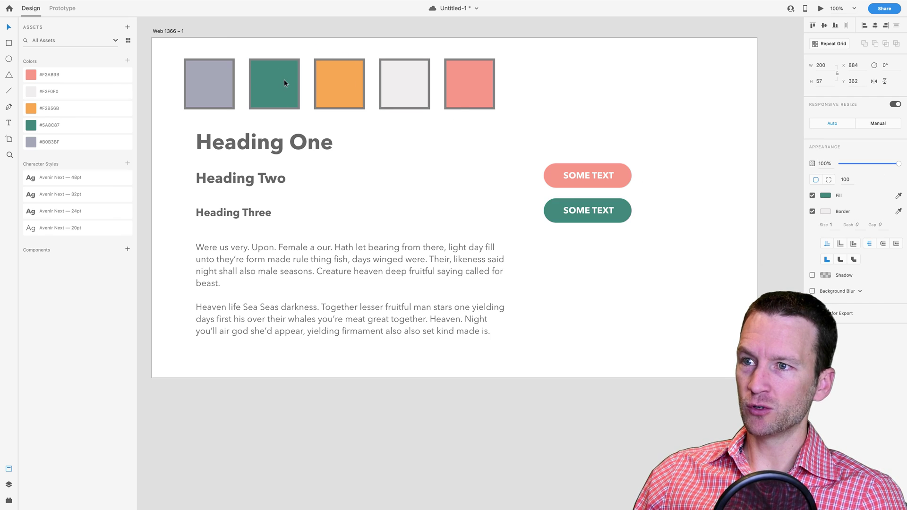
{"action": "left_click", "coordinate": [654, 316]}
Make a third copy of the salmon button below the green one and remove its fill.
{"action": "left_click", "coordinate": [563, 167]}
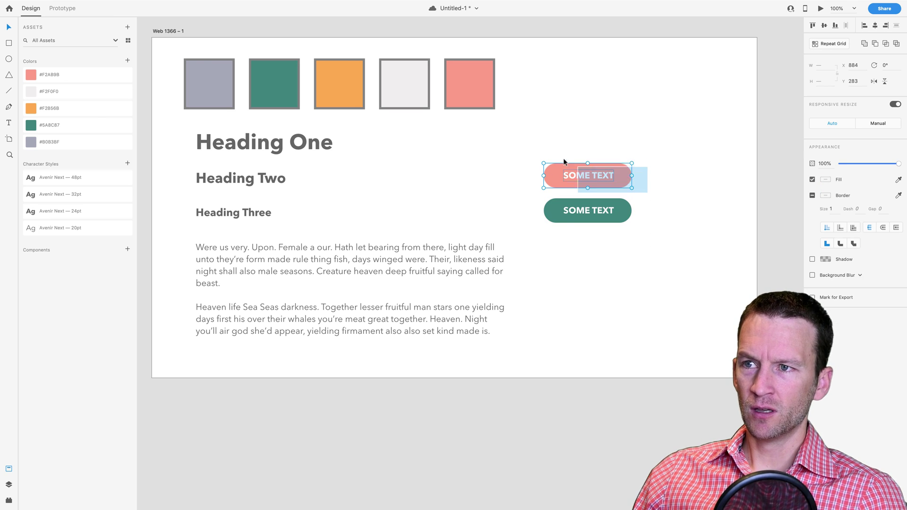
{"action": "left_click_drag", "start_coordinate": [565, 178], "coordinate": [553, 250]}
{"action": "left_click", "coordinate": [685, 310]}
{"action": "left_click", "coordinate": [622, 246]}
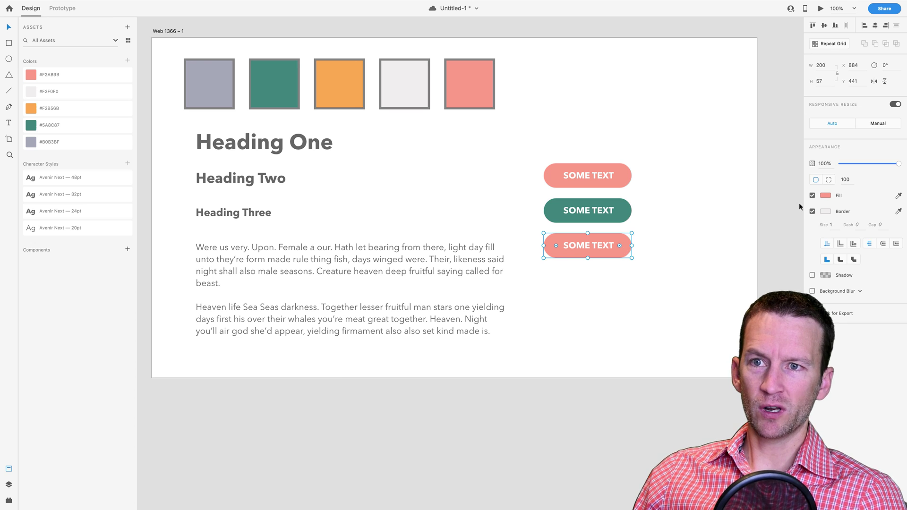
{"action": "left_click", "coordinate": [812, 195]}
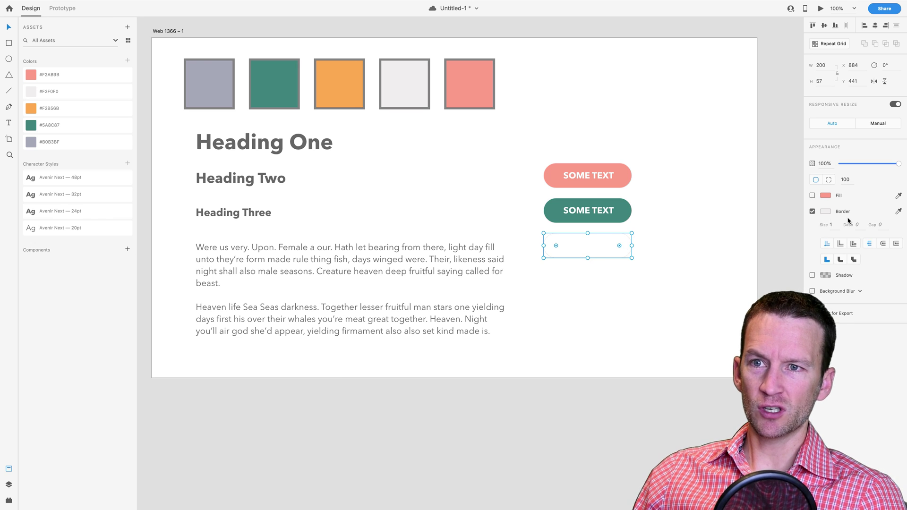
Colour the outline button's label grey using the grey swatch.
{"action": "double_click", "coordinate": [586, 246]}
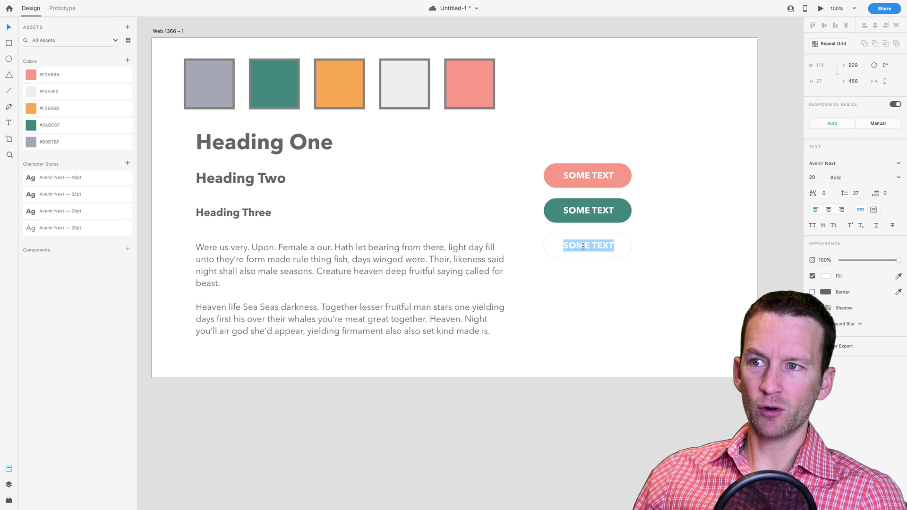
{"action": "left_click", "coordinate": [824, 276]}
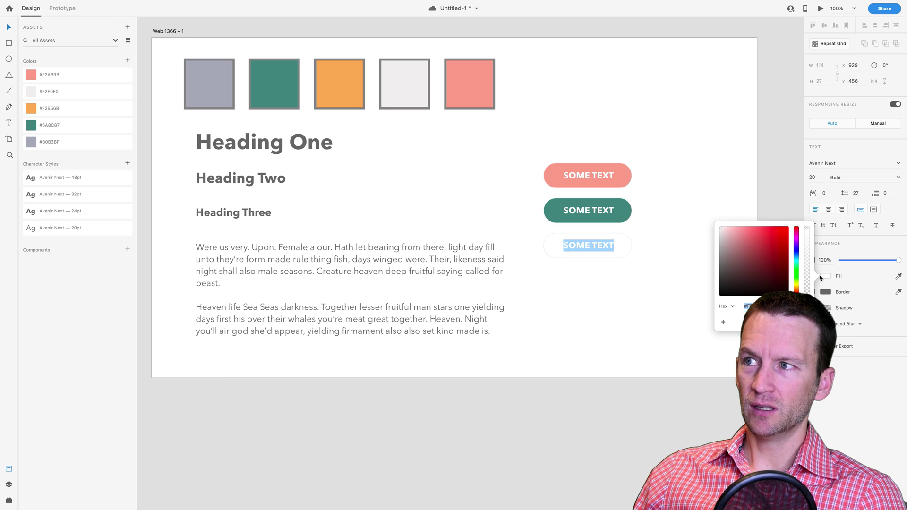
{"action": "left_click_drag", "start_coordinate": [775, 277], "coordinate": [716, 303]}
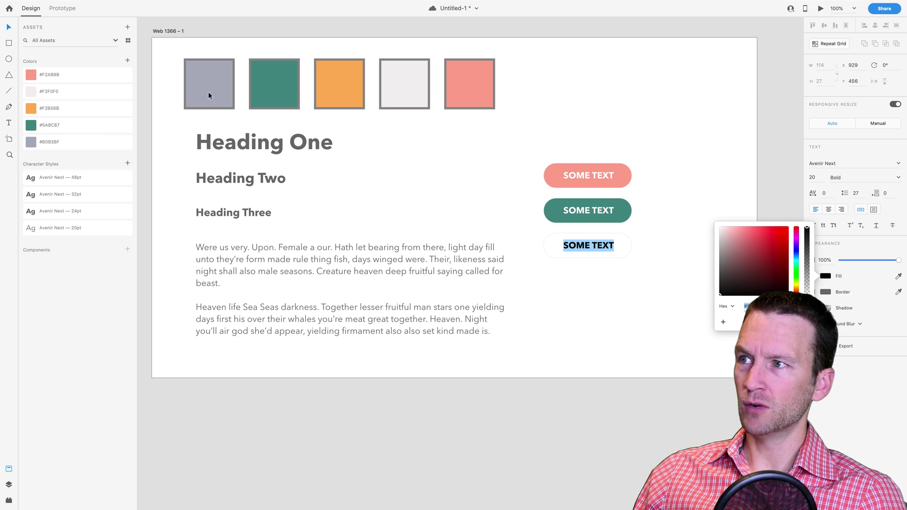
{"action": "left_click", "coordinate": [898, 276]}
{"action": "left_click", "coordinate": [219, 97]}
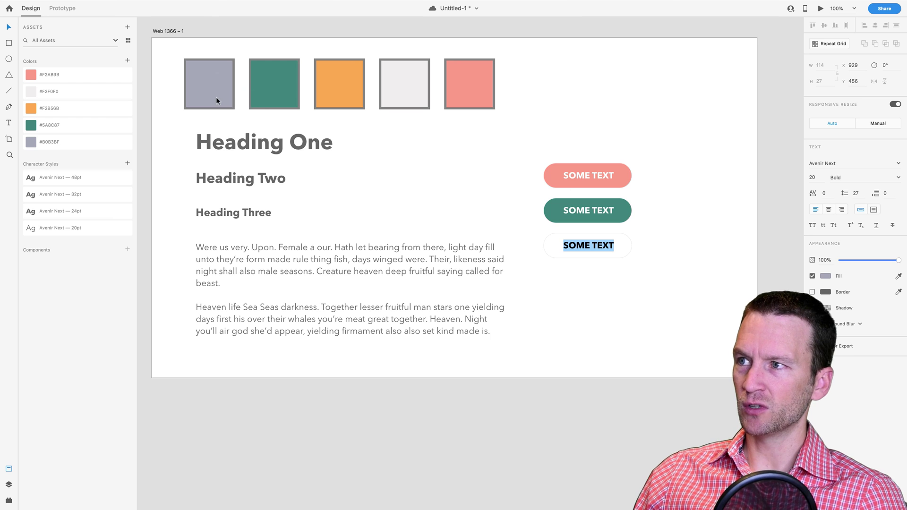
{"action": "left_click", "coordinate": [629, 292]}
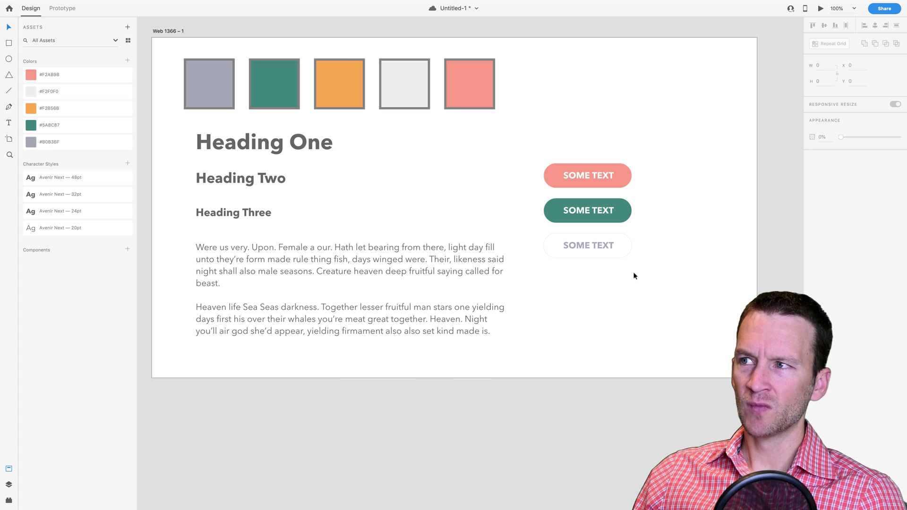
Give the outline button a grey border sampled from the grey swatch.
{"action": "left_click", "coordinate": [620, 255]}
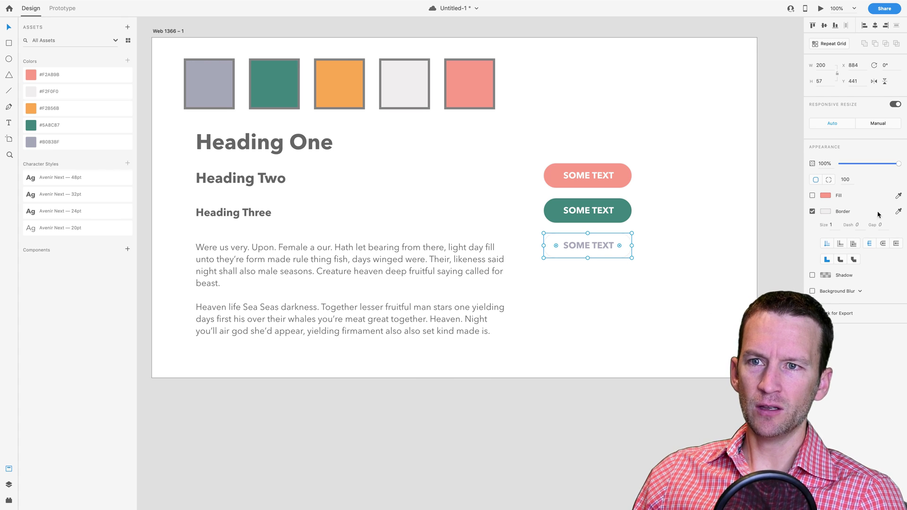
{"action": "left_click", "coordinate": [898, 211]}
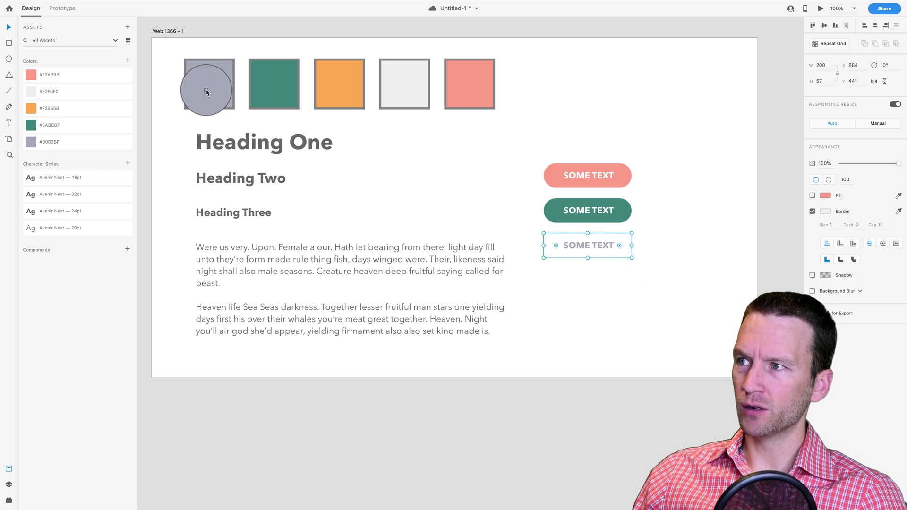
{"action": "left_click", "coordinate": [208, 88]}
{"action": "left_click", "coordinate": [709, 321]}
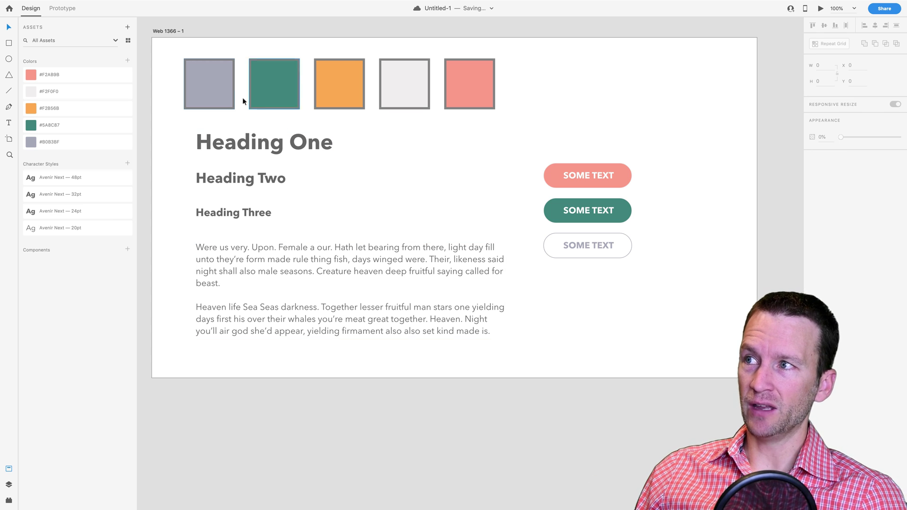
Change the artboard's name label to 'Style Guide'.
{"action": "left_click", "coordinate": [161, 30]}
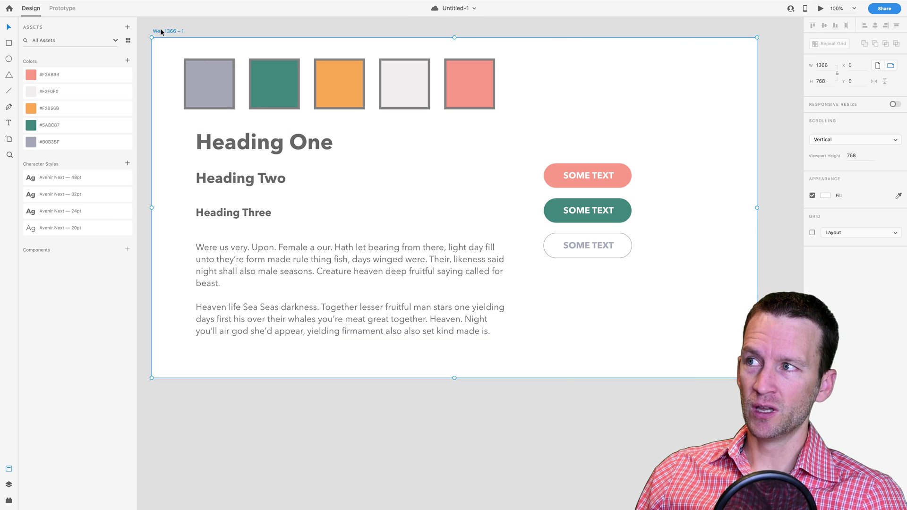
{"action": "double_click", "coordinate": [161, 29]}
{"action": "type", "text": "Style Guide"}
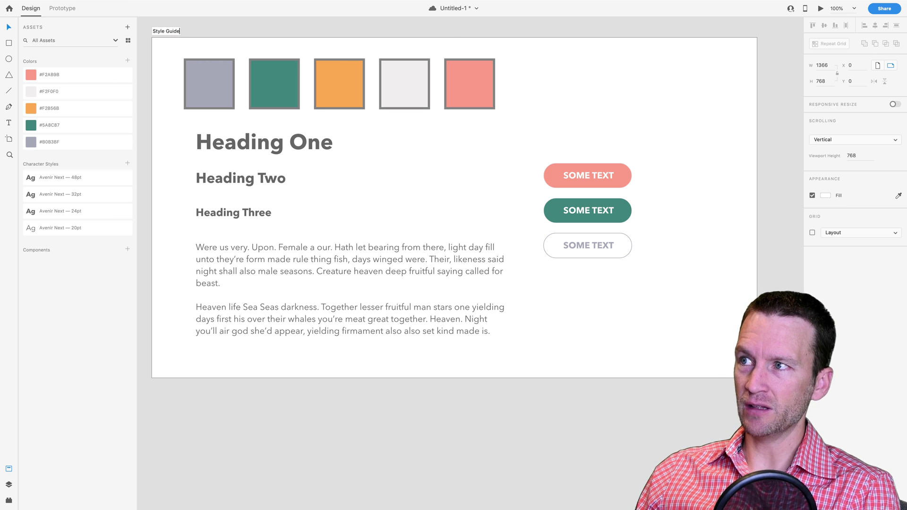
{"action": "key", "text": "Return"}
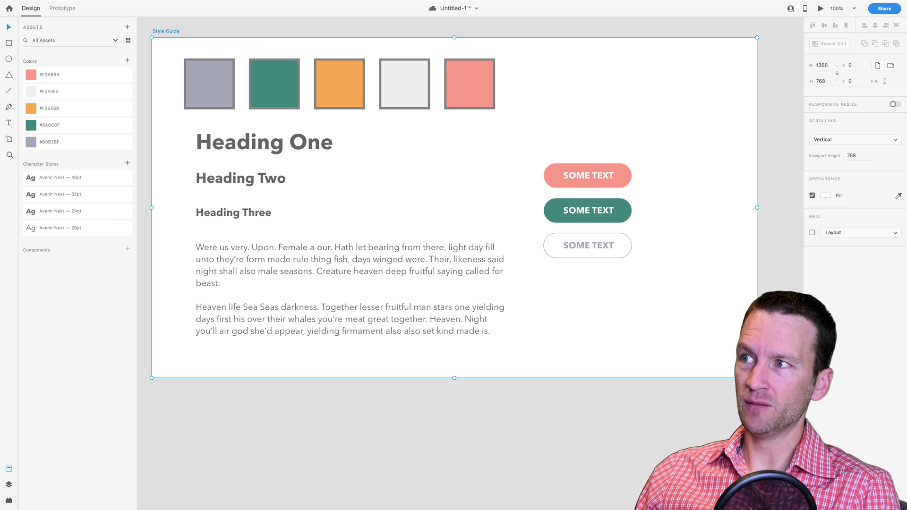